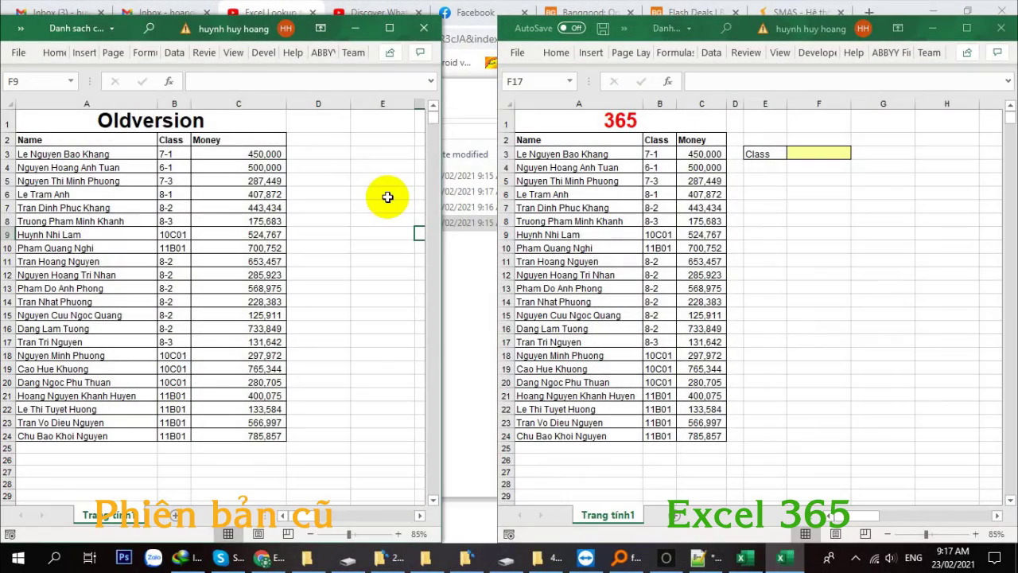
Select the Oldversion student table A2:C24 and turn on Data > Filter.
left_click(144, 119)
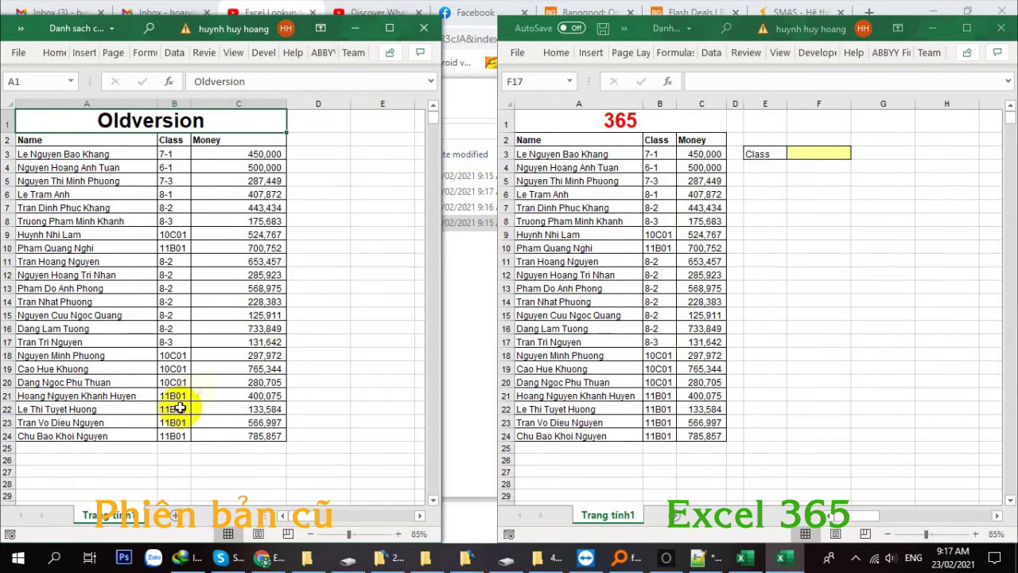
left_click(772, 211)
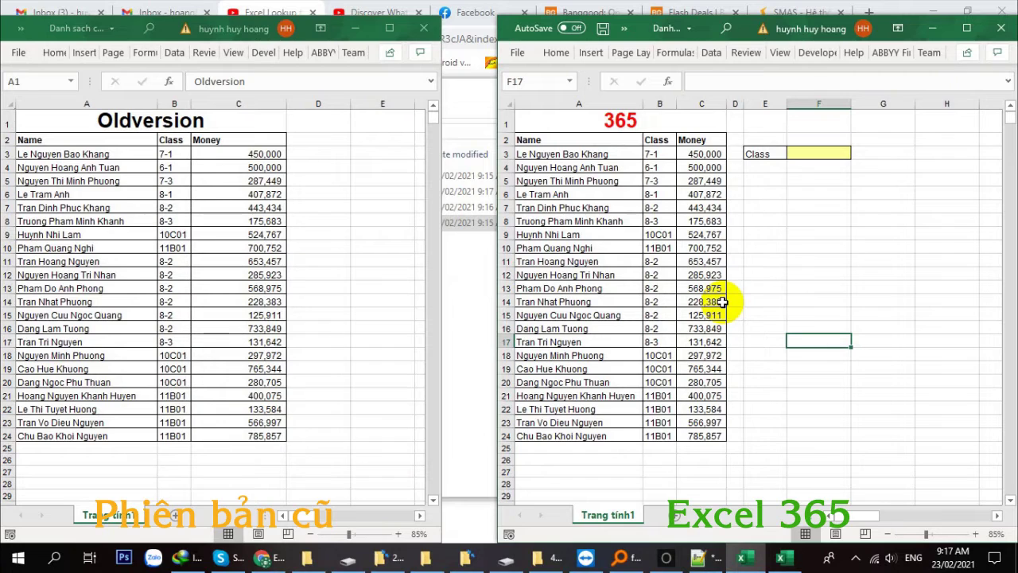
left_click(336, 229)
left_click_drag(38, 139, 239, 433)
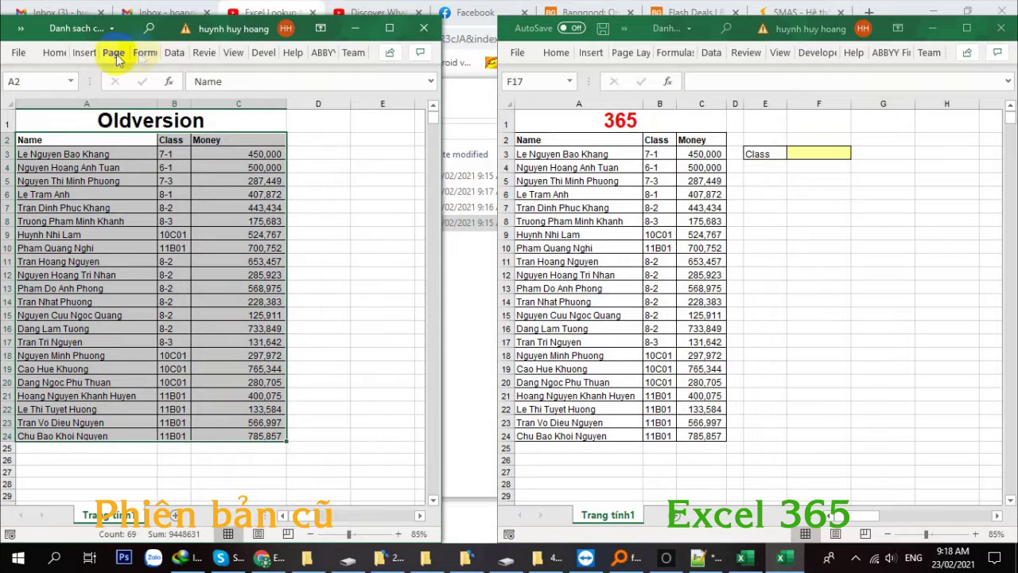
left_click(177, 54)
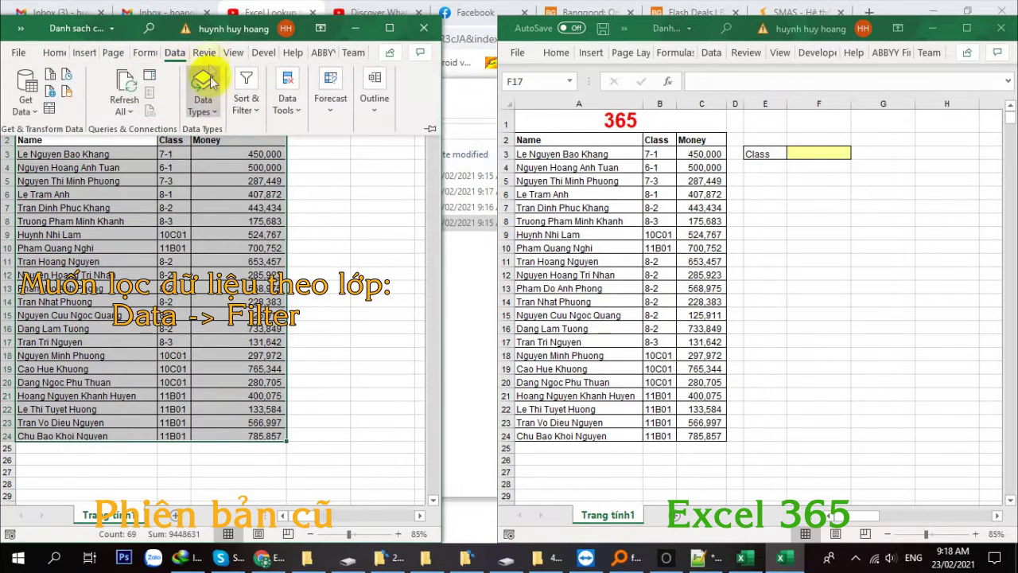
left_click(245, 90)
left_click(301, 155)
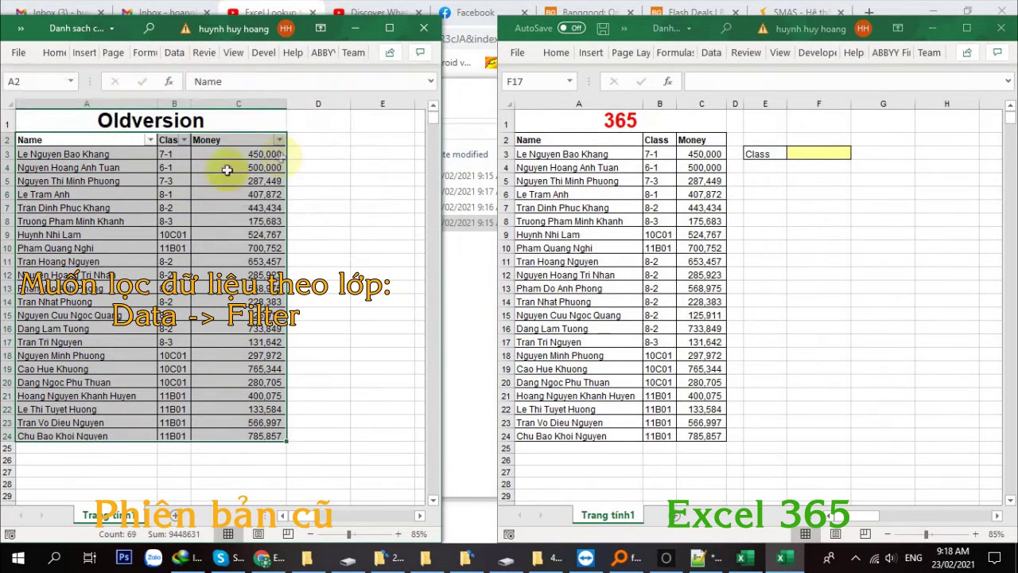
Filter the Class column to 6-1, then to 10C01, and select the visible rows.
left_click(184, 140)
left_click(45, 315)
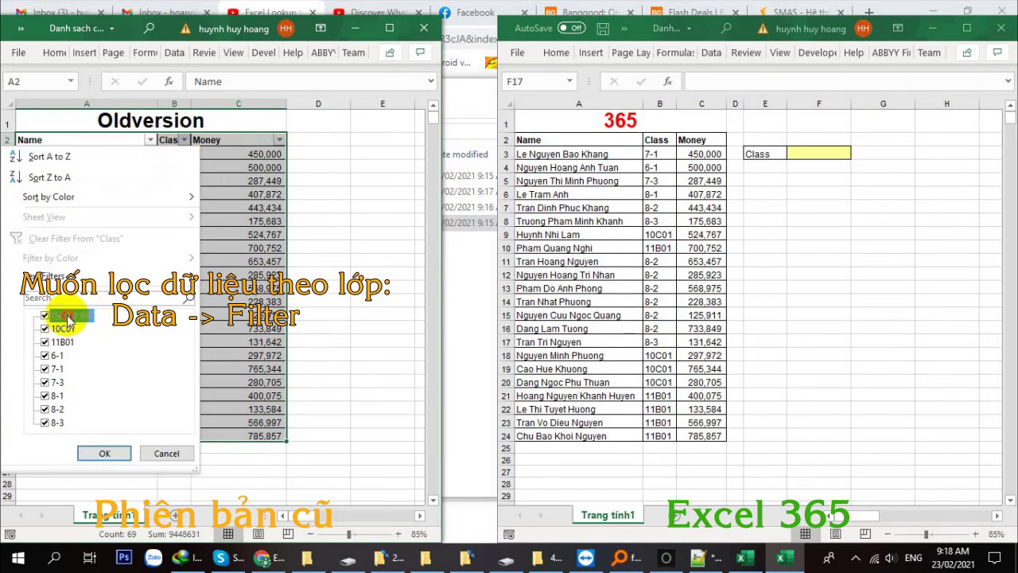
left_click(48, 356)
left_click(104, 452)
left_click(183, 140)
left_click(67, 328)
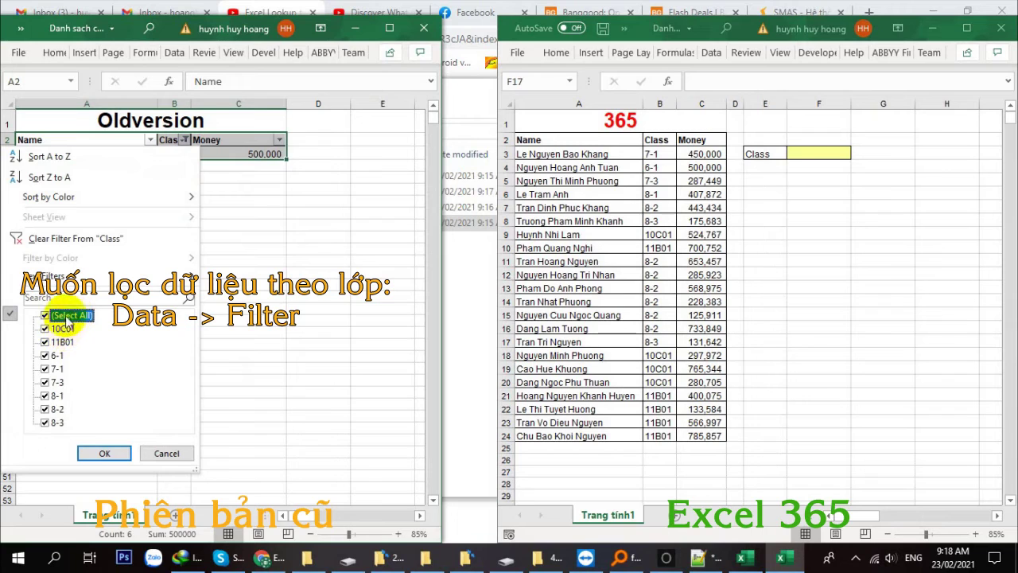
left_click(104, 452)
left_click(155, 238)
left_click_drag(48, 153, 254, 194)
Filter the Class column to 11B01, then to classes 8-1 and 8-2.
left_click(184, 140)
left_click(45, 328)
left_click(45, 341)
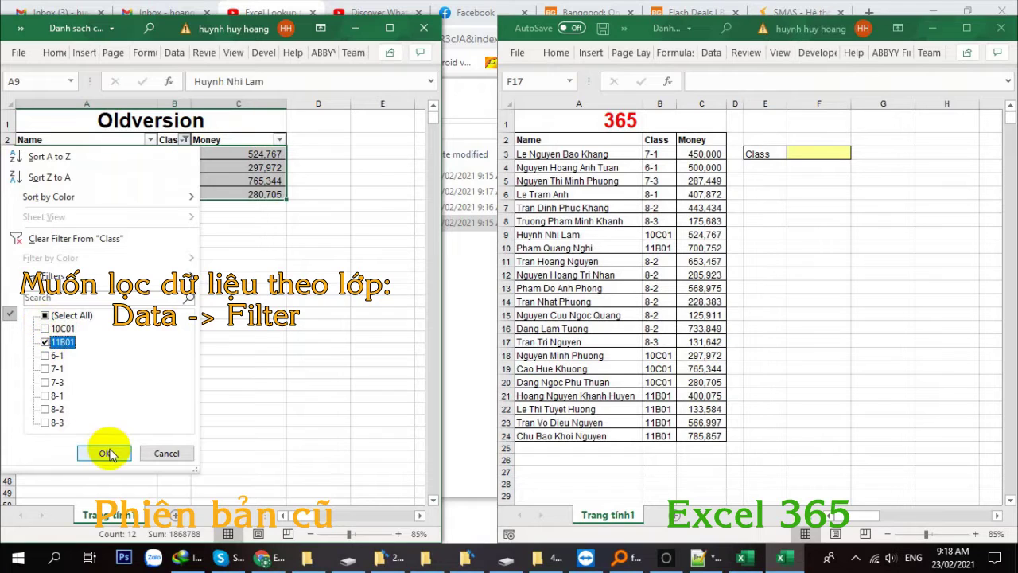
left_click(104, 452)
left_click(183, 140)
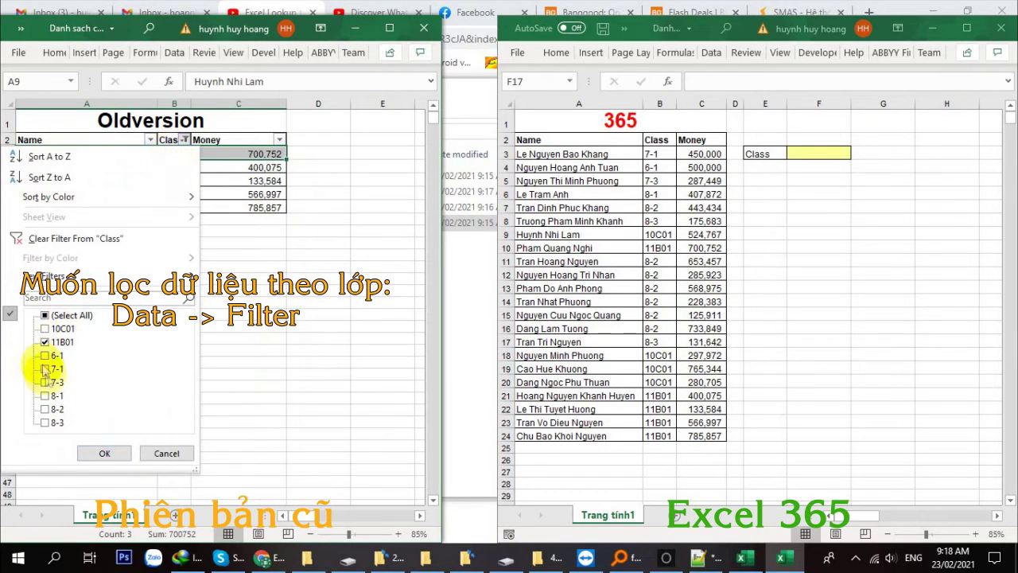
left_click(46, 409)
left_click(104, 452)
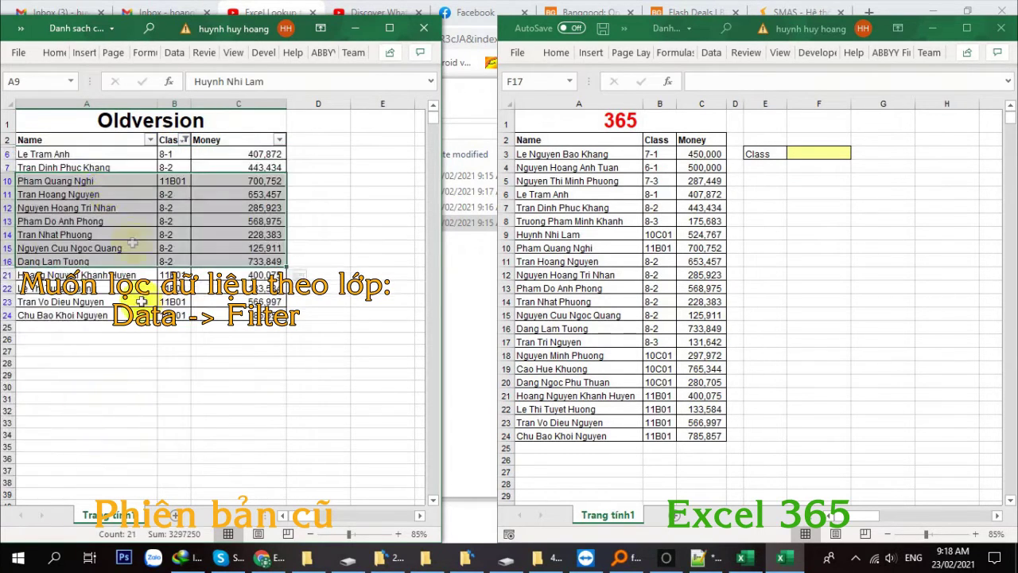
left_click(87, 167)
left_click_drag(87, 153, 234, 312)
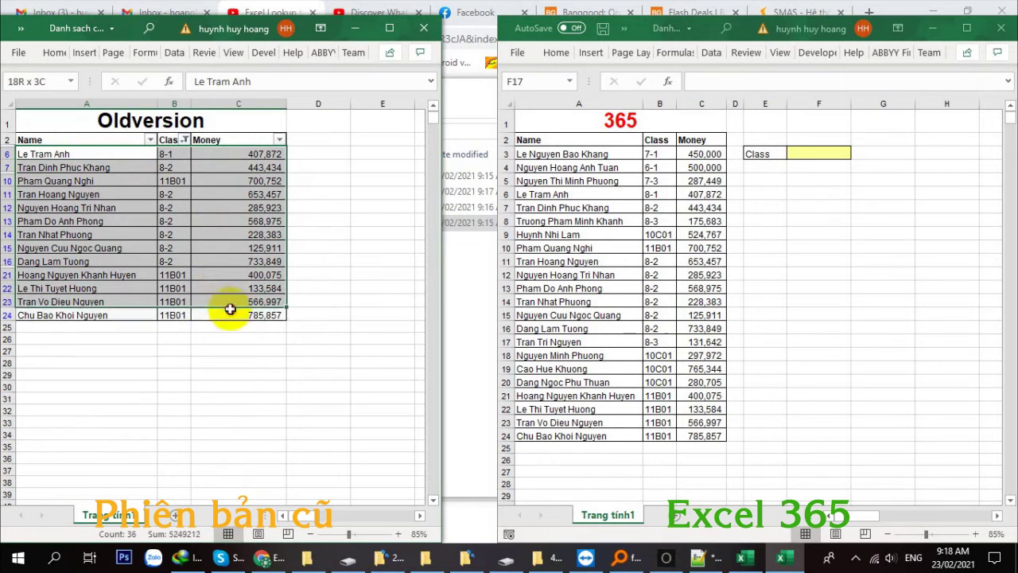
Tick Select All in the Class filter to show every student row again.
left_click(184, 140)
left_click(68, 314)
left_click(103, 453)
left_click(827, 298)
type("10C01")
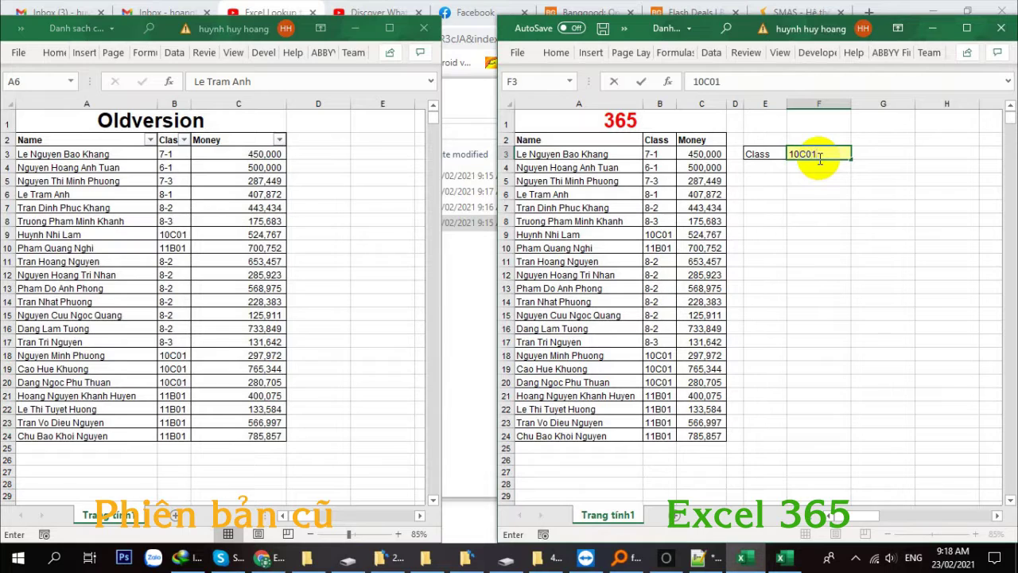
Set F3 to 10C01 and enter =FILTER(A3:C24,B3:B24=F3) in E4 to list its students.
key("Return")
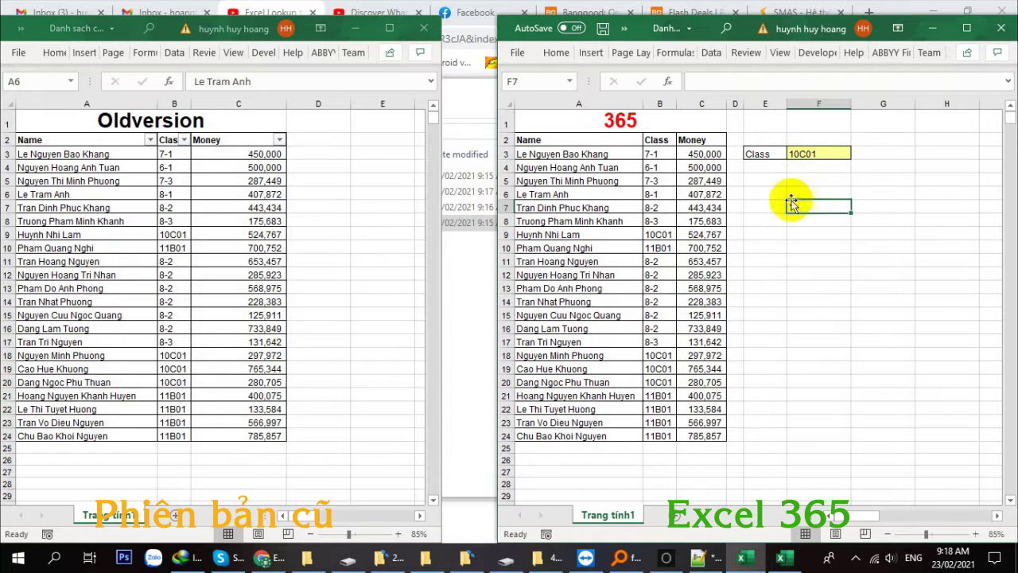
left_click(762, 167)
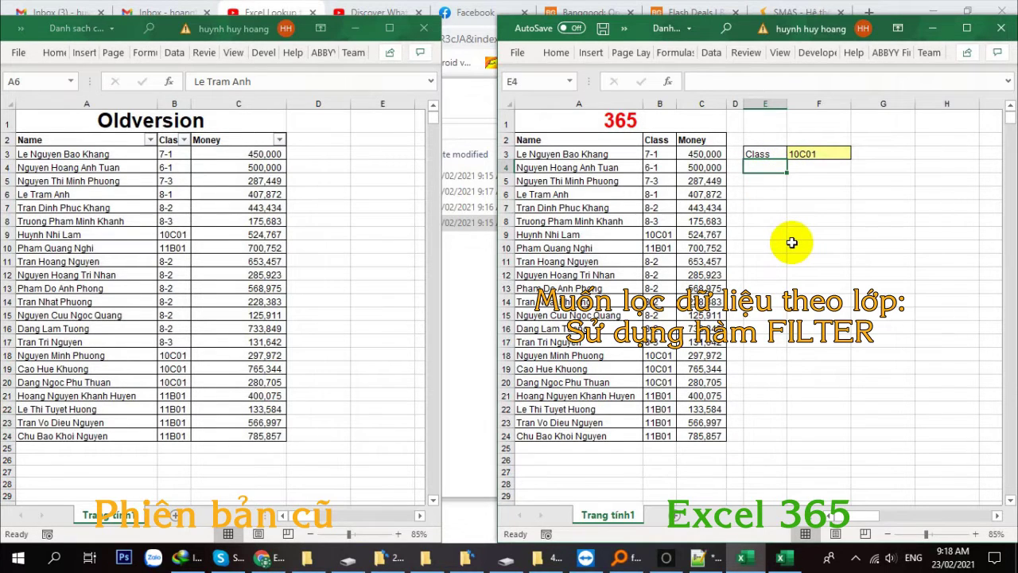
type("=fil")
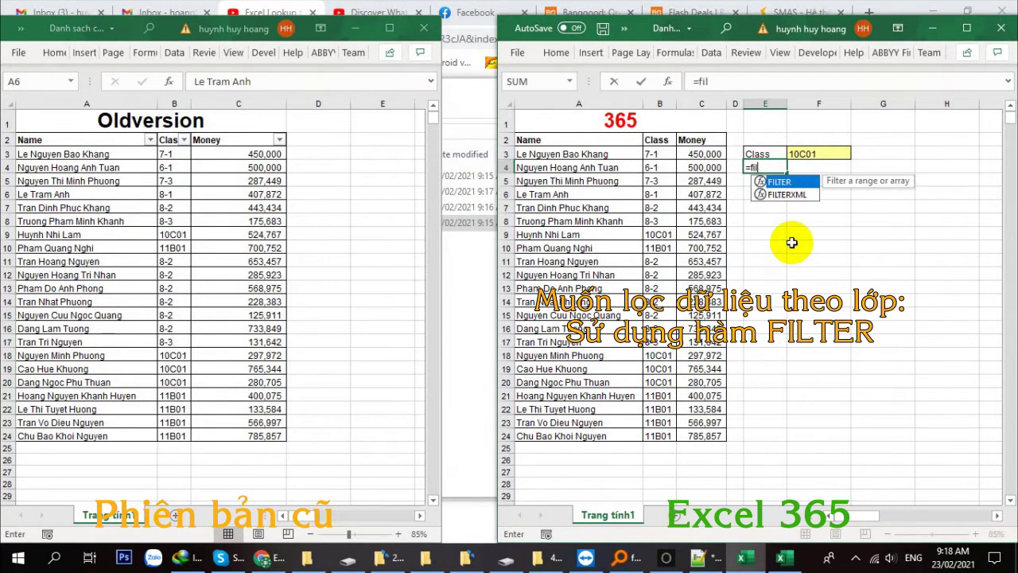
double_click(779, 182)
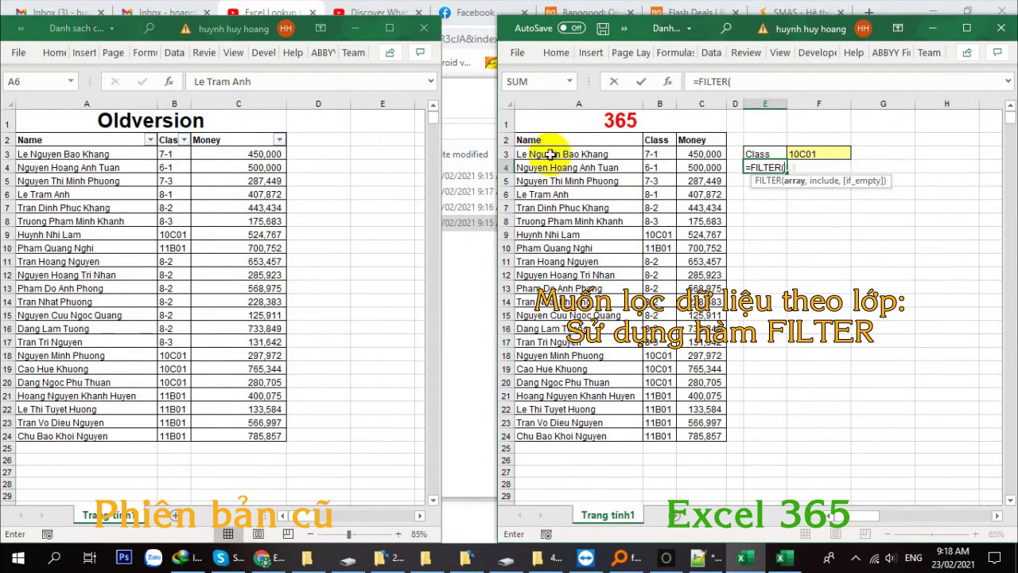
left_click_drag(549, 154, 708, 435)
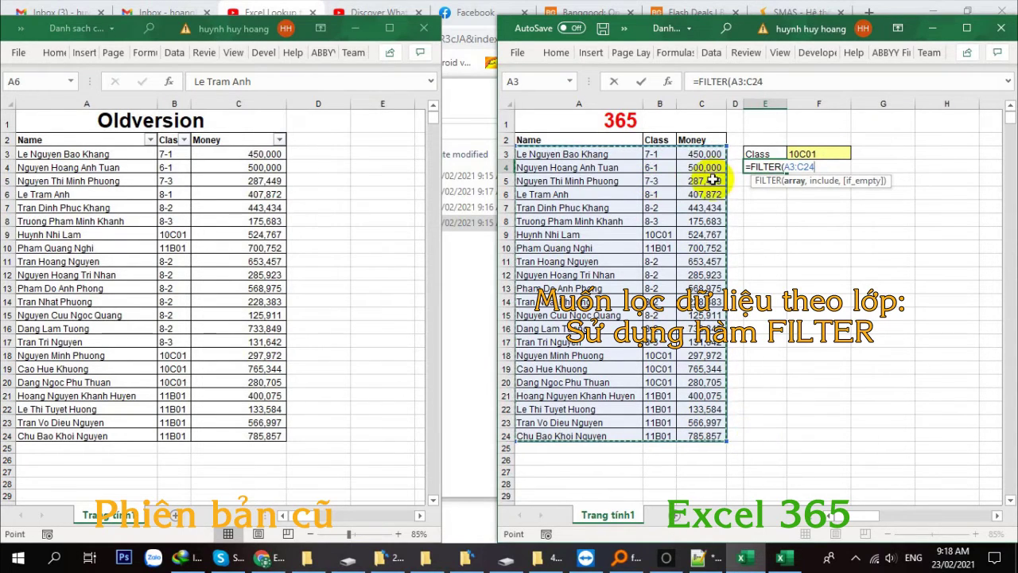
type(",")
left_click_drag(657, 154, 658, 435)
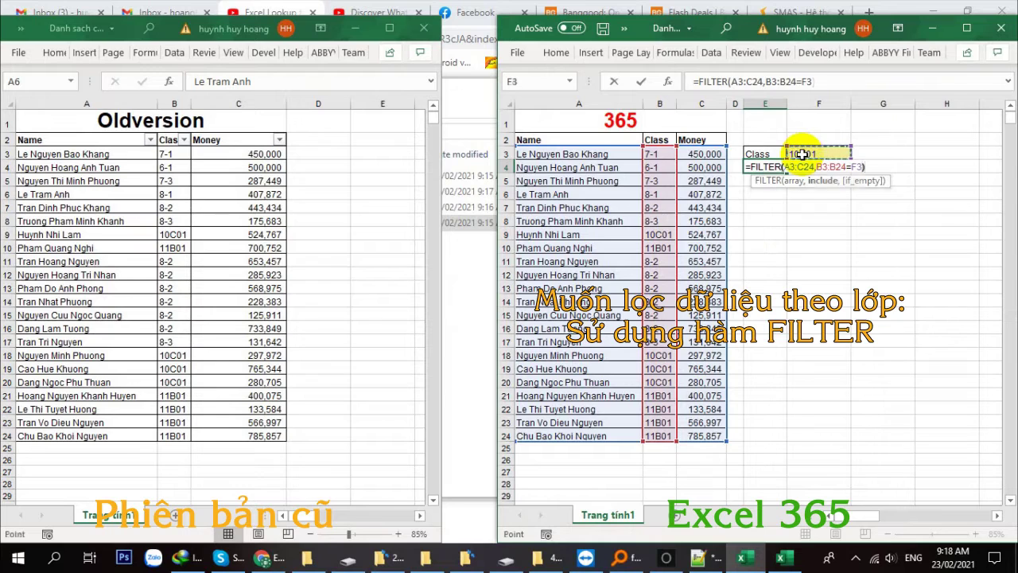
key("Return")
left_click(846, 312)
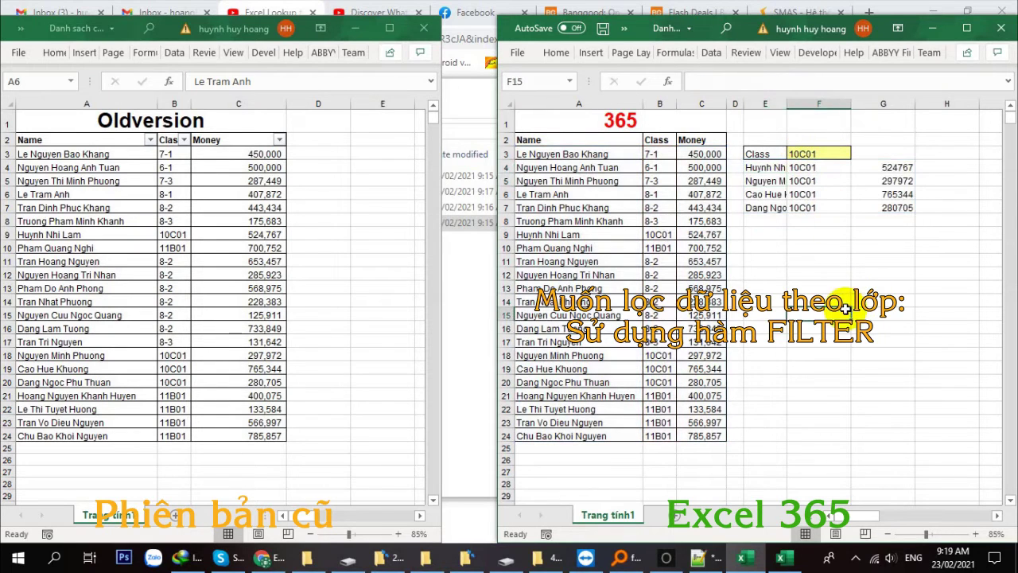
Widen column E and copy class 8-2 from B7 into the criterion cell F3.
left_click_drag(788, 105, 857, 104)
left_click(802, 260)
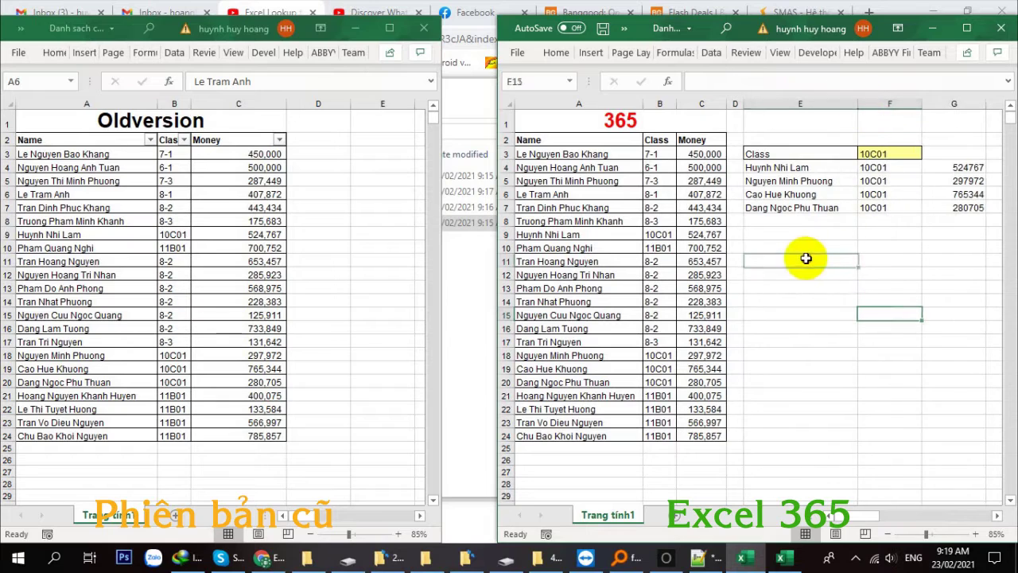
left_click(873, 156)
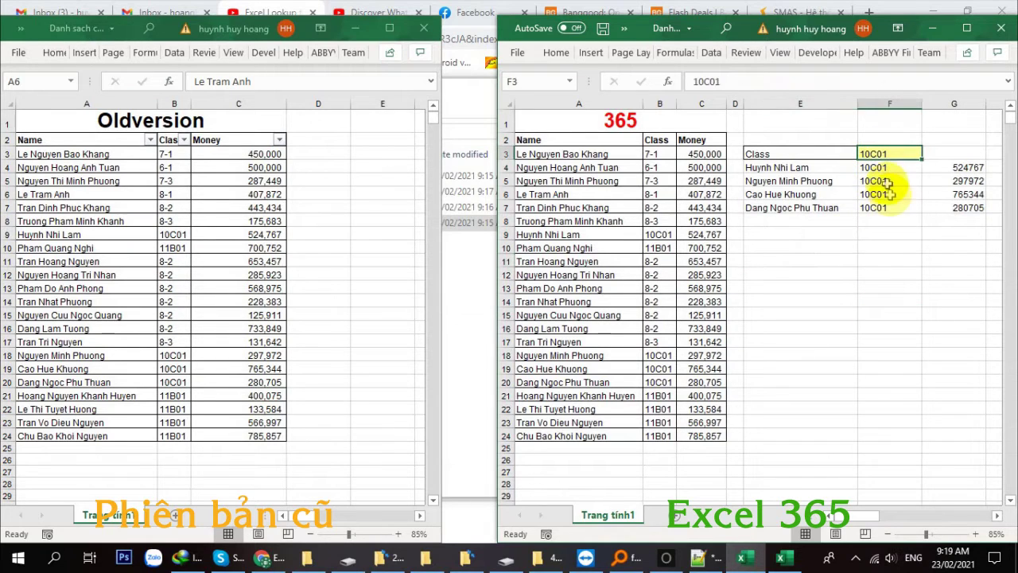
left_click(663, 208)
key("ctrl+c")
left_click(875, 153)
key("ctrl+v")
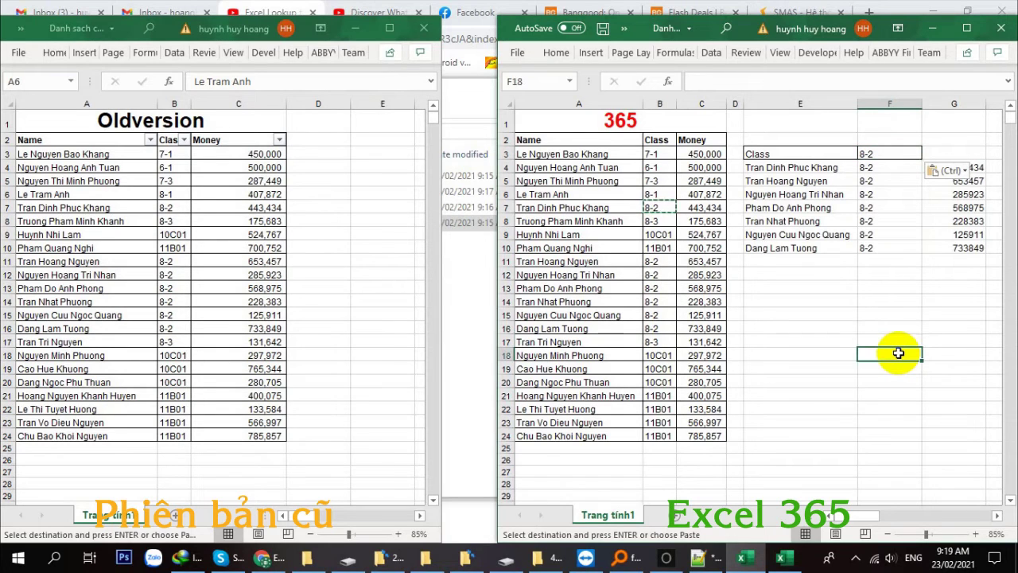
Copy class 11B01 from B21 into F3 and review the refiltered results and E4 formula.
left_click(660, 395)
key("ctrl+c")
left_click(875, 153)
key("ctrl+v")
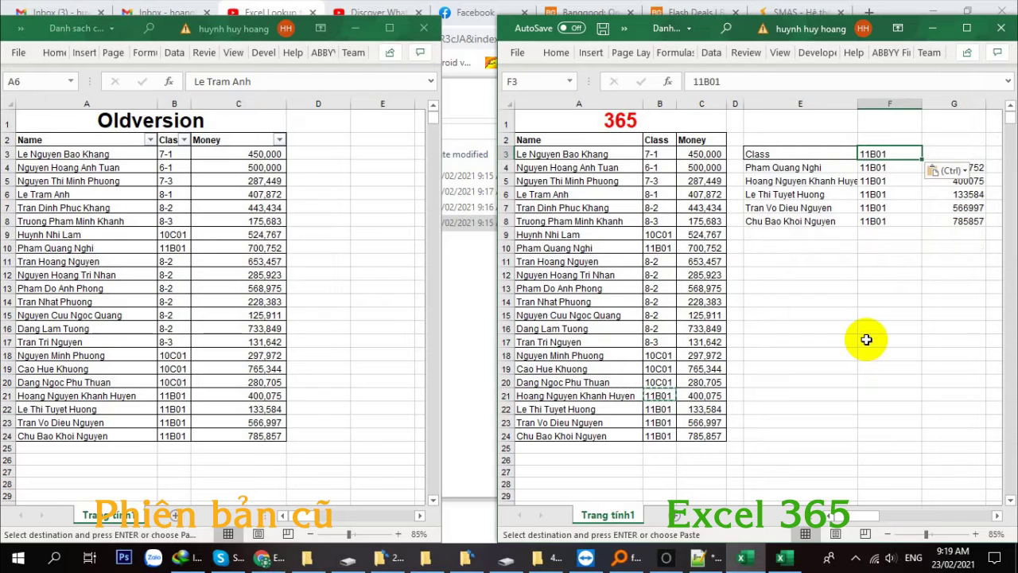
left_click_drag(795, 167, 953, 246)
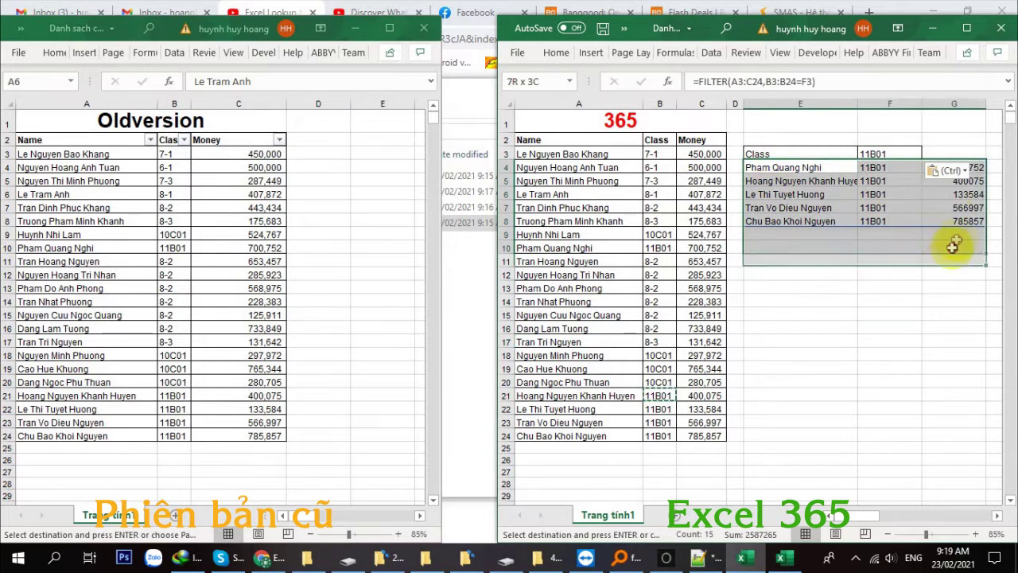
left_click(891, 300)
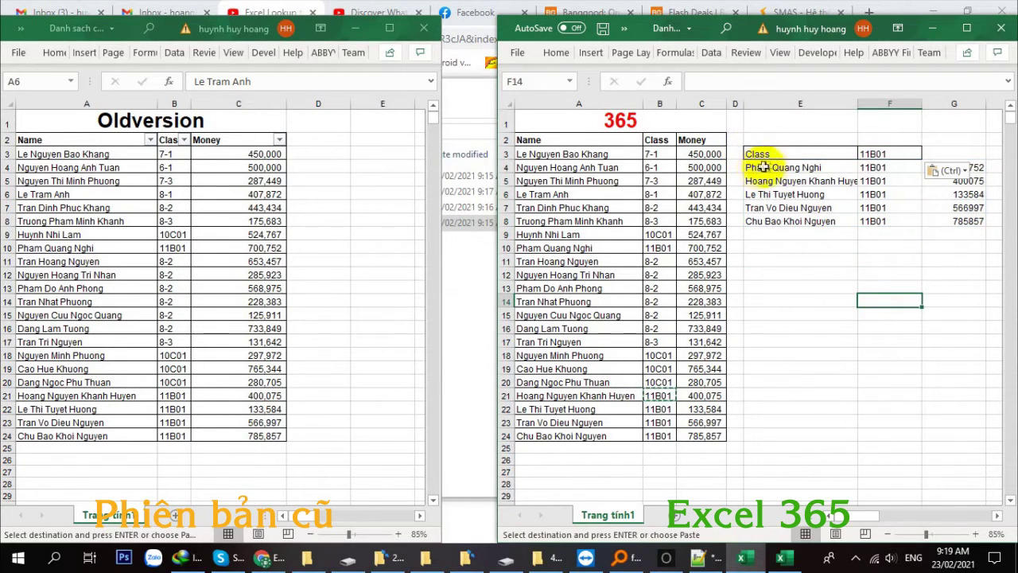
left_click(762, 167)
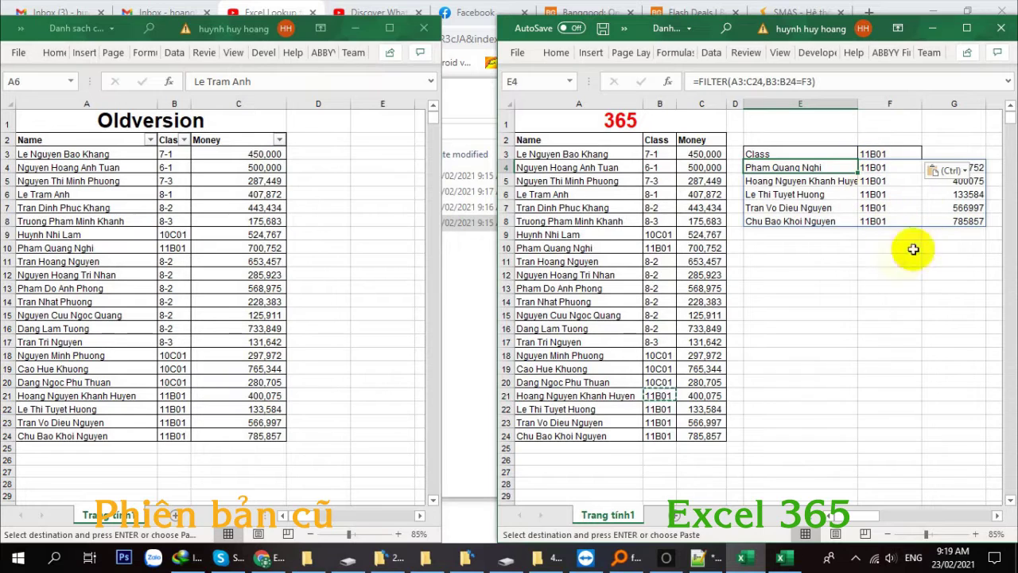
left_click(898, 273)
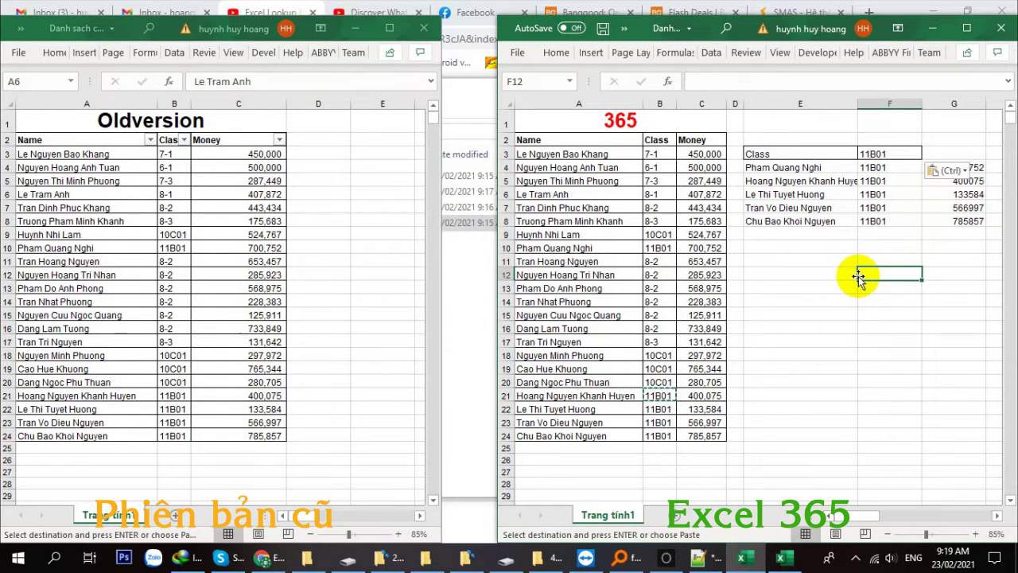
Copy class 8-2 from B16 back into F3, then reselect F3 and open the Data tab.
left_click(661, 328)
key("ctrl+c")
left_click(875, 154)
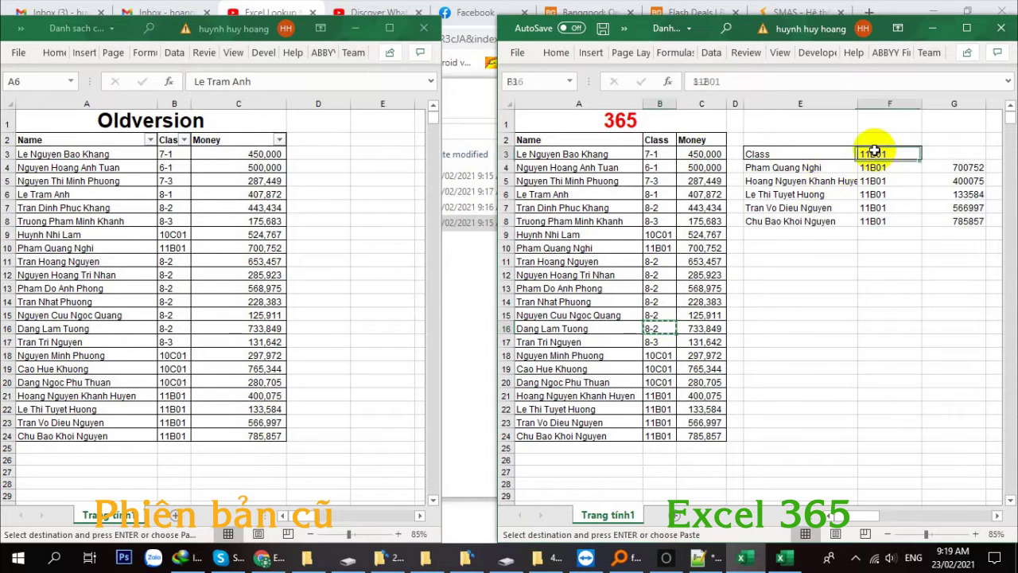
key("ctrl+v")
left_click(883, 340)
left_click(866, 194)
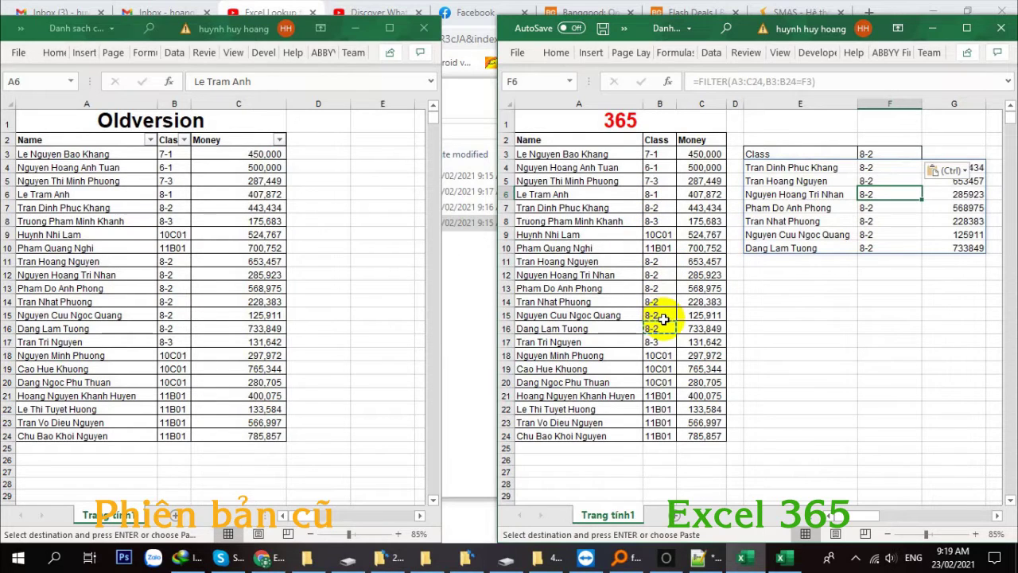
left_click(784, 329)
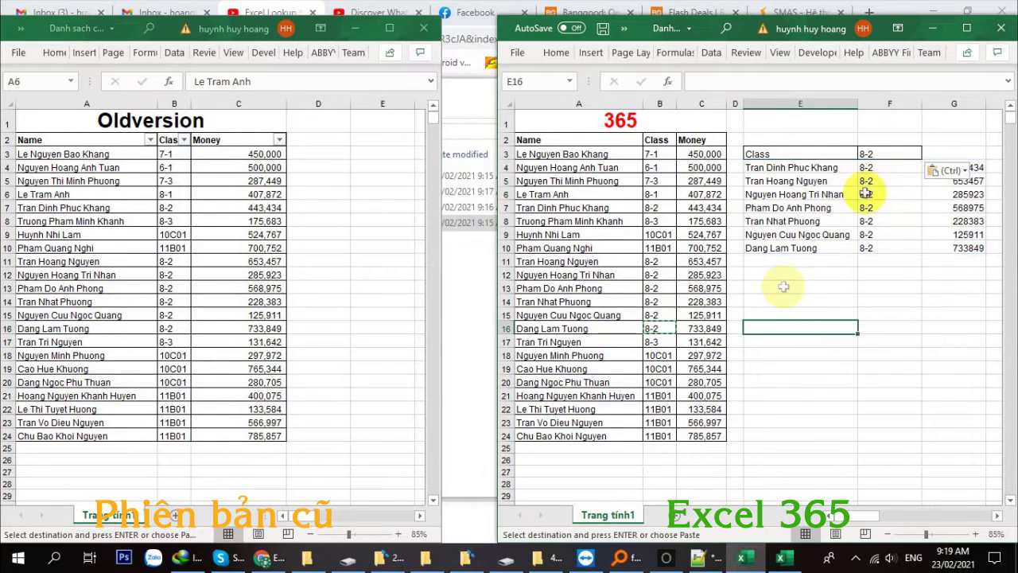
left_click(877, 153)
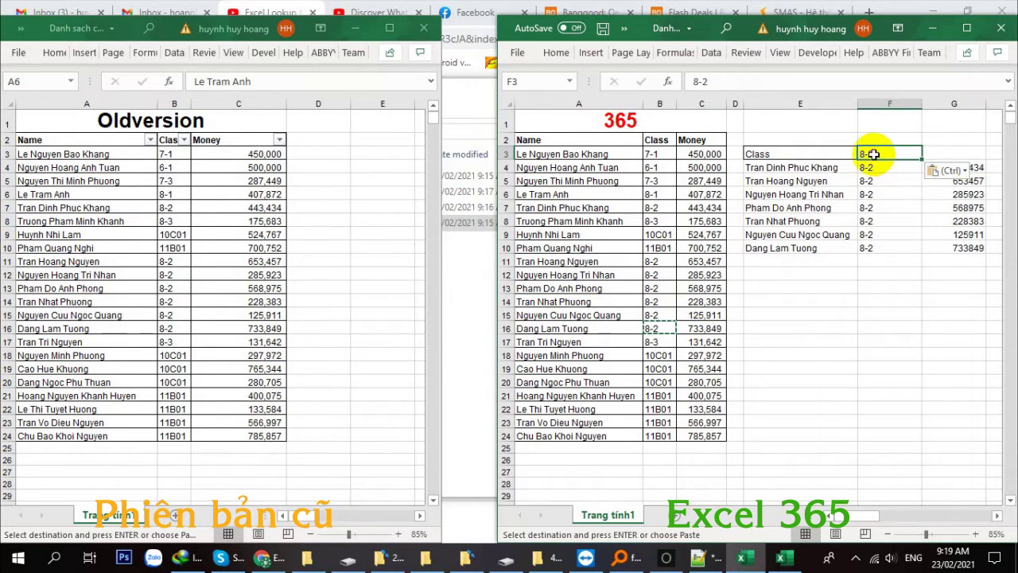
left_click(712, 52)
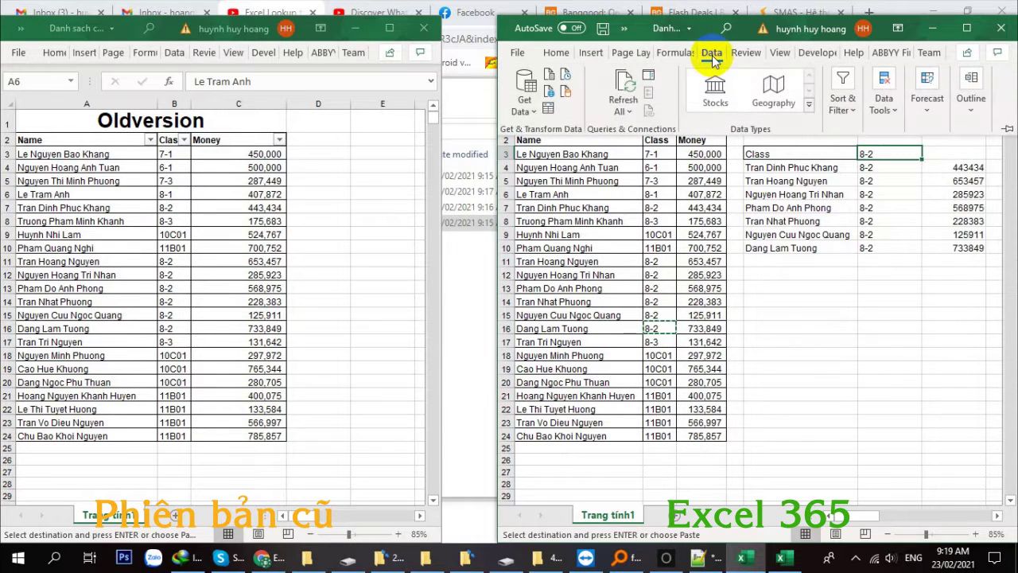
Add Data Validation to F3 allowing a List sourced from the Class column values.
left_click(897, 113)
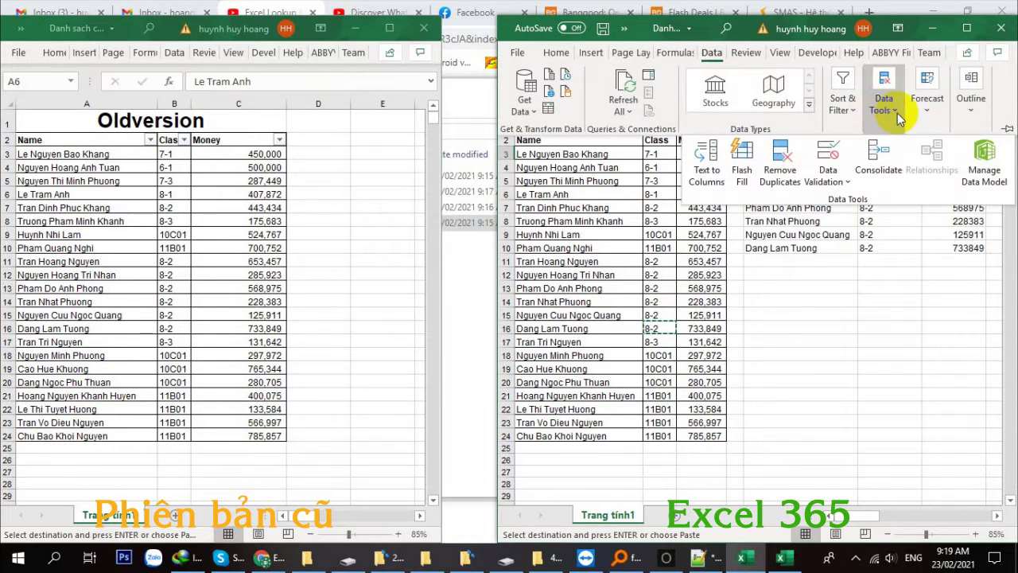
left_click(831, 156)
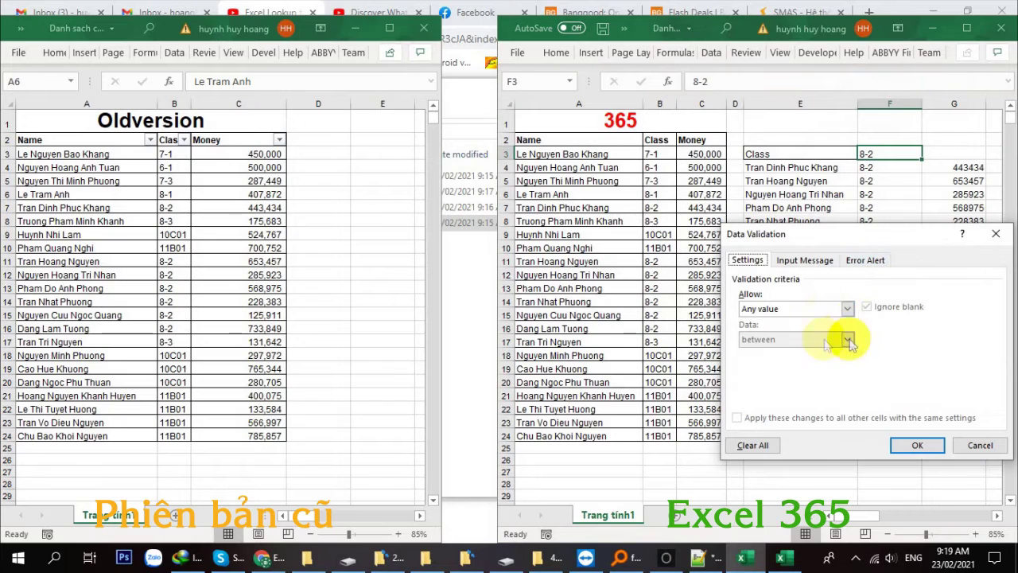
left_click(847, 309)
left_click(814, 356)
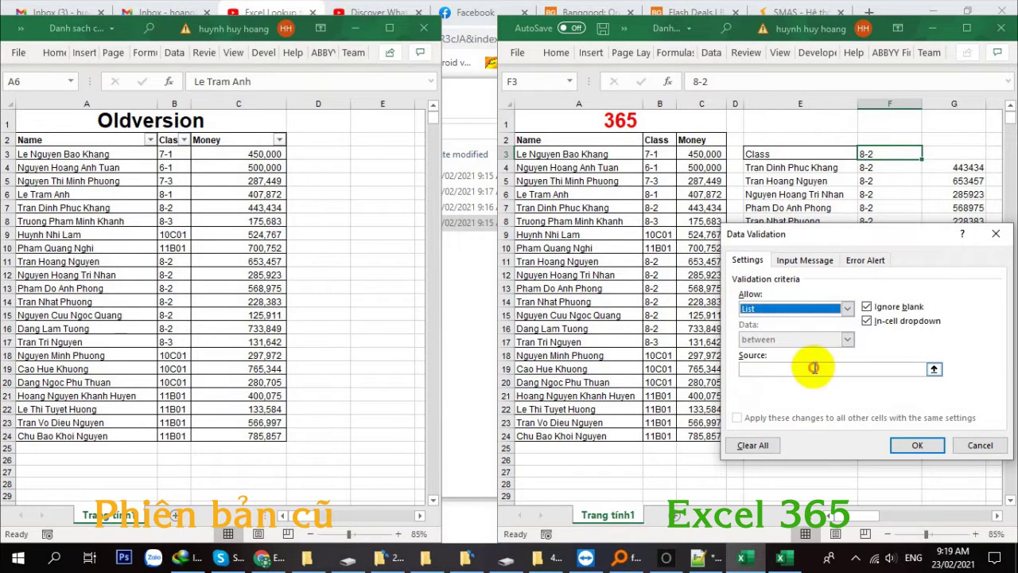
left_click_drag(651, 154, 657, 246)
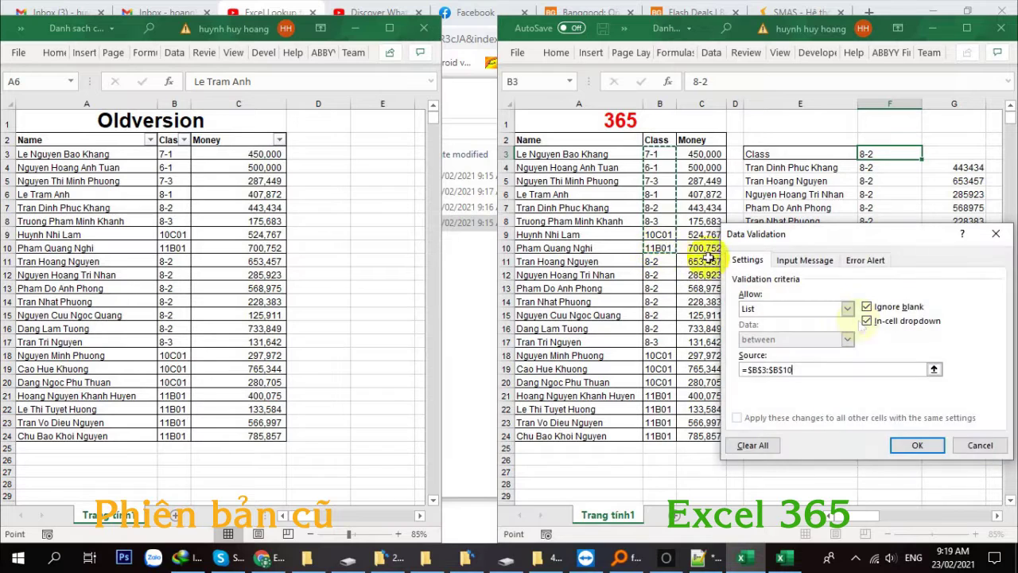
left_click(916, 445)
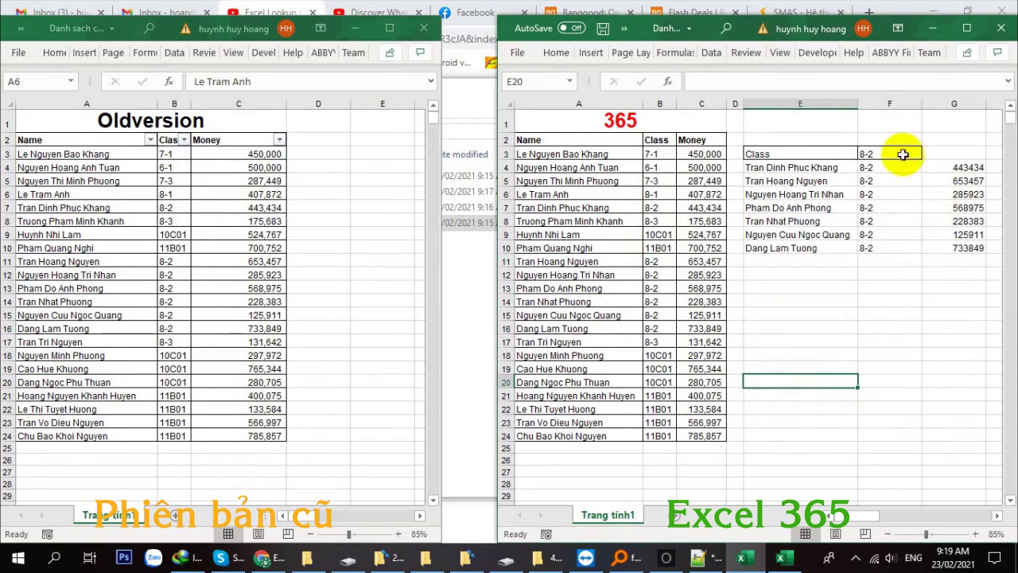
Pick classes 7-3, 11B01, 6-1 and 8-1 in turn from F3's dropdown.
left_click(928, 153)
left_click(875, 179)
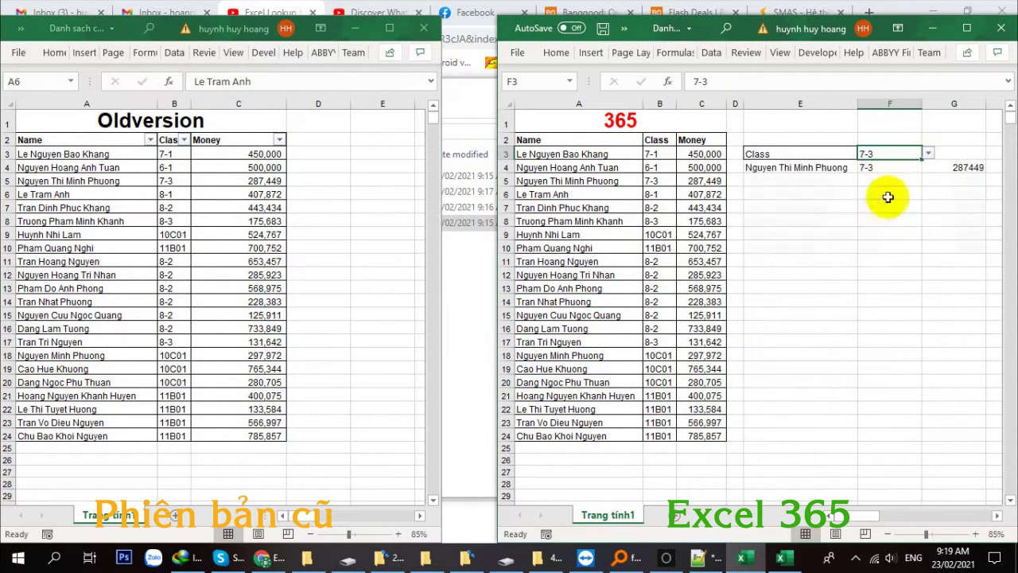
left_click(925, 155)
left_click(897, 220)
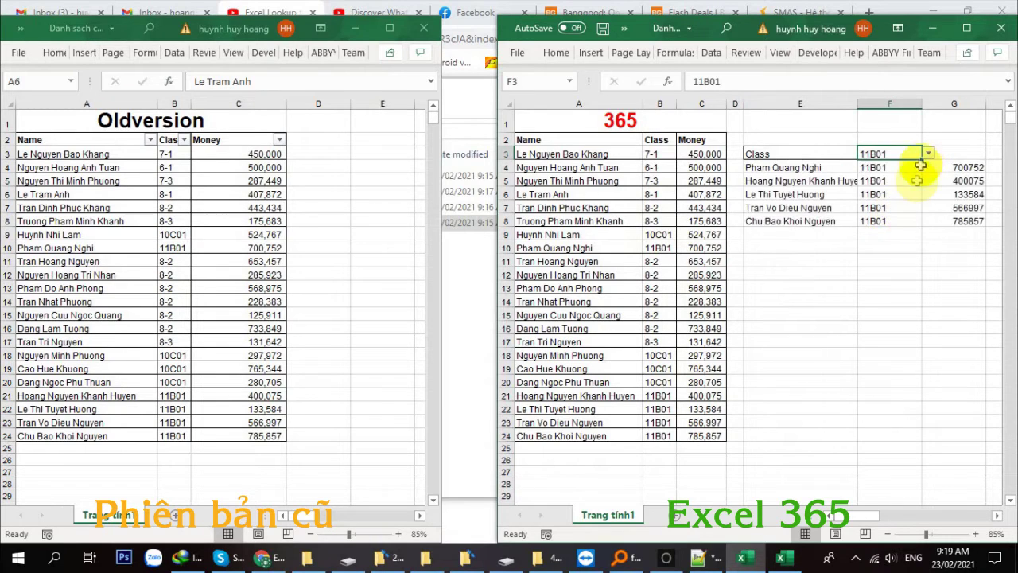
left_click(927, 153)
left_click(901, 172)
left_click(927, 152)
left_click(889, 188)
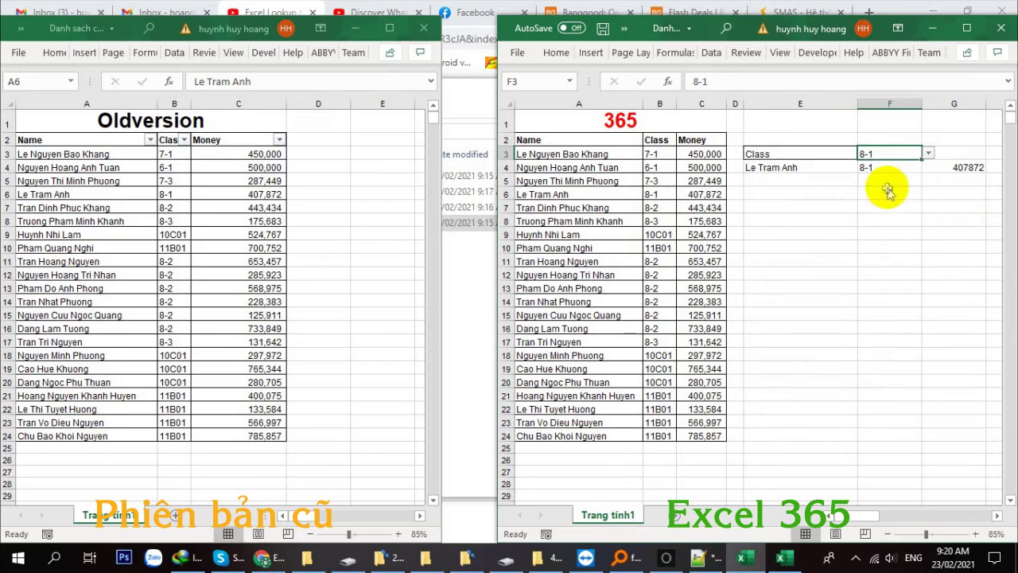
left_click(886, 235)
Pick 10C01, then finally 11B01 from F3's dropdown to list five students.
left_click(896, 151)
left_click(928, 152)
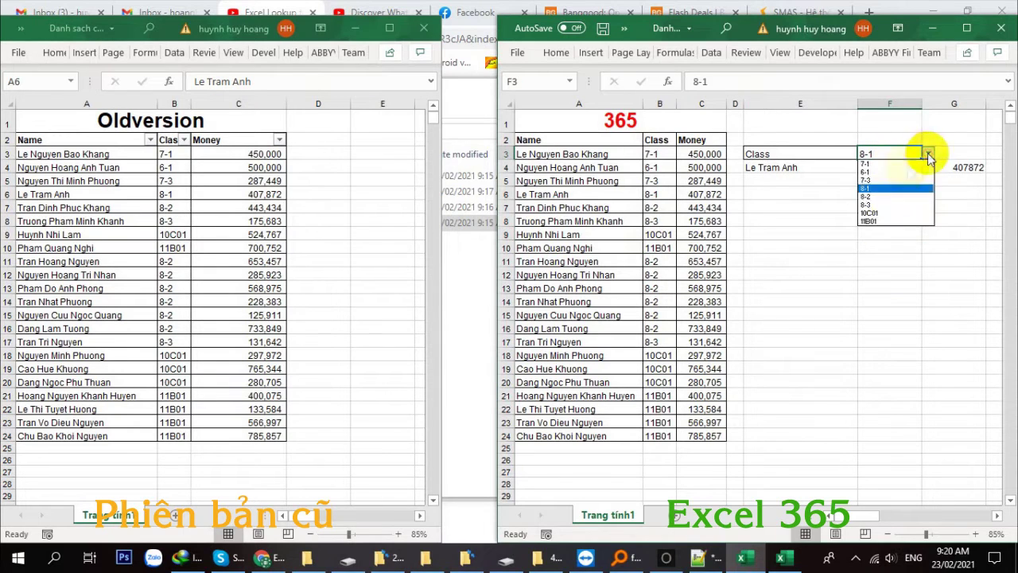
left_click(891, 213)
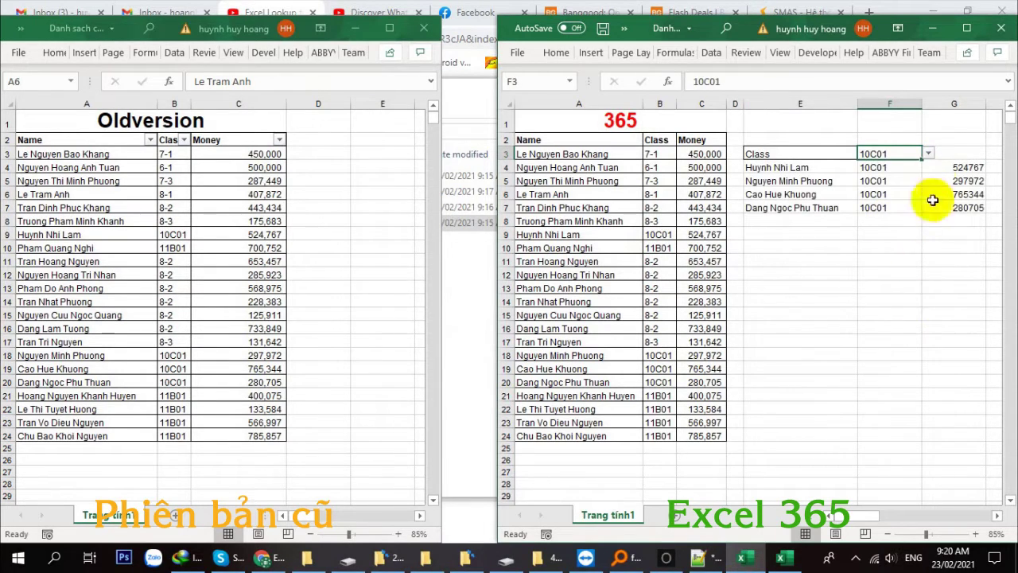
left_click(927, 153)
left_click(886, 219)
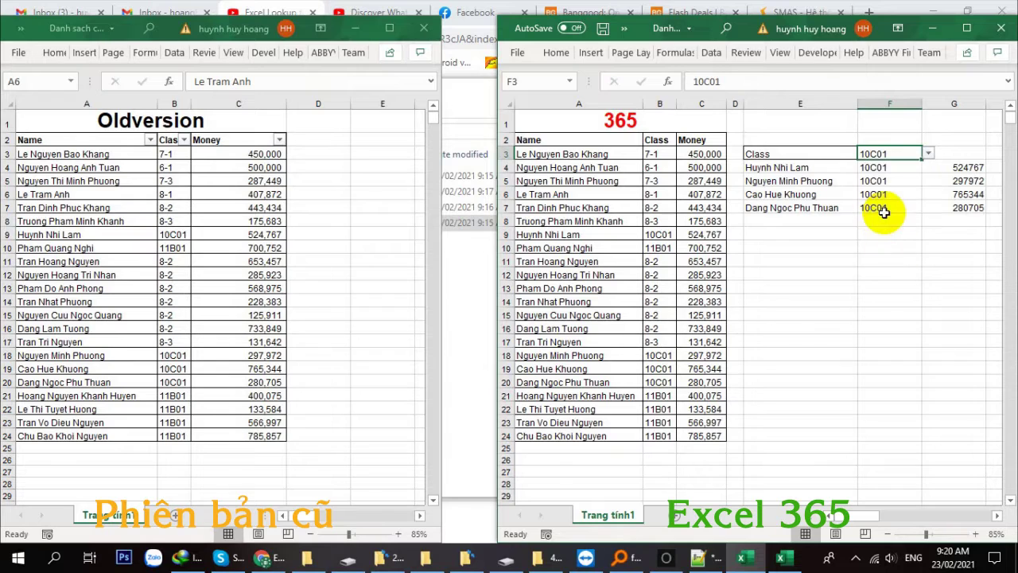
left_click(927, 152)
left_click(901, 220)
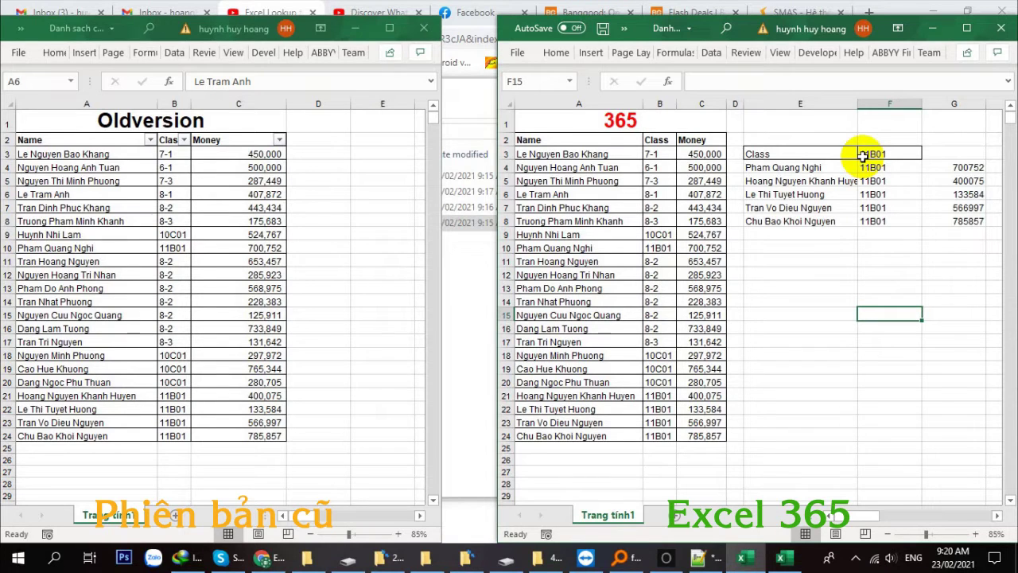
left_click(856, 560)
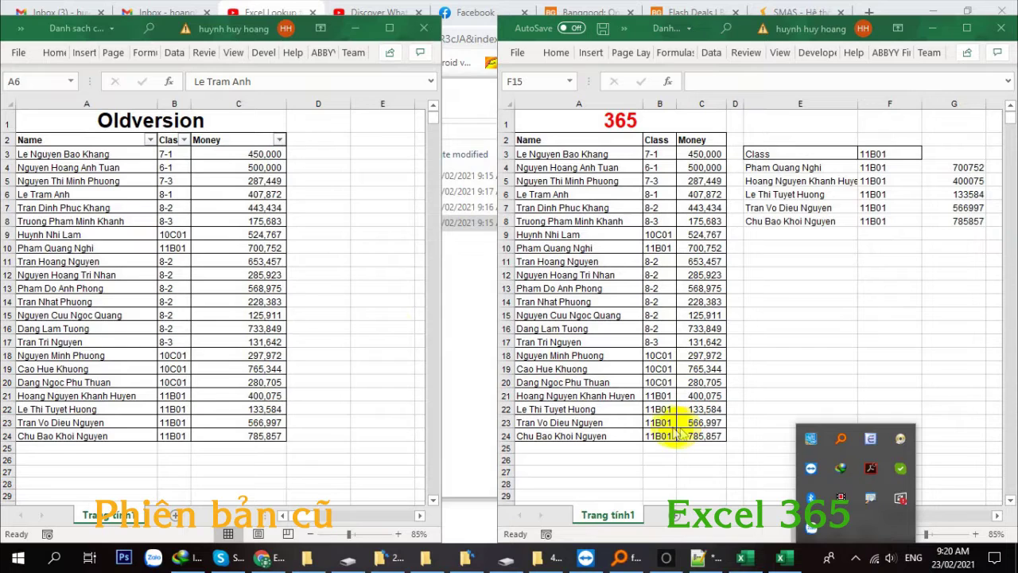
left_click(318, 206)
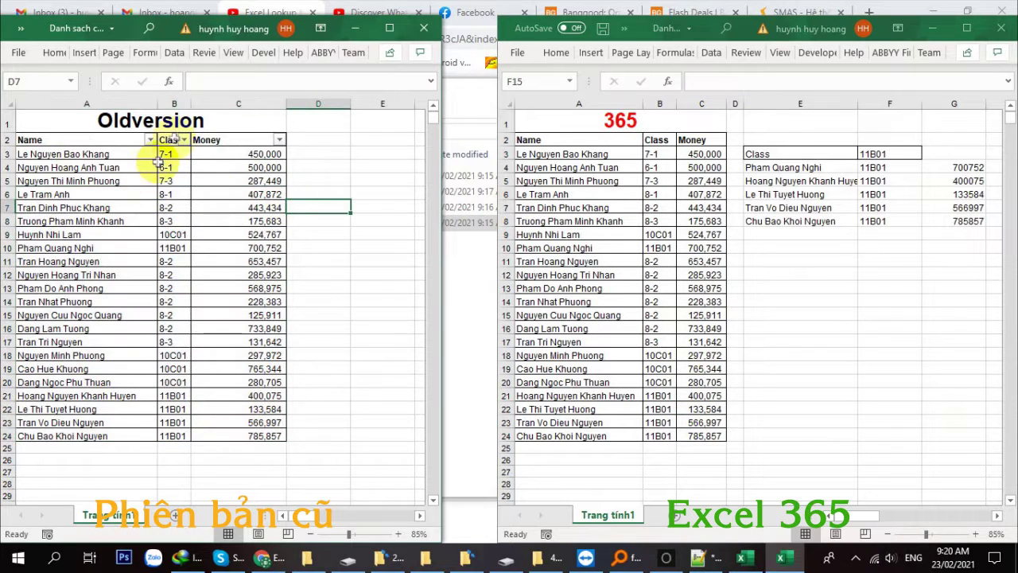
left_click(183, 139)
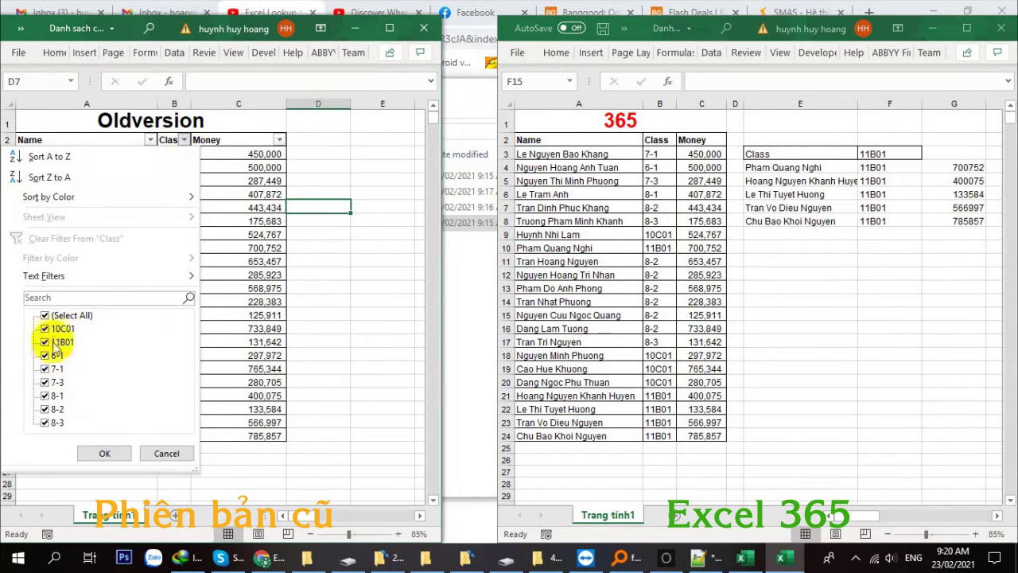
left_click(105, 453)
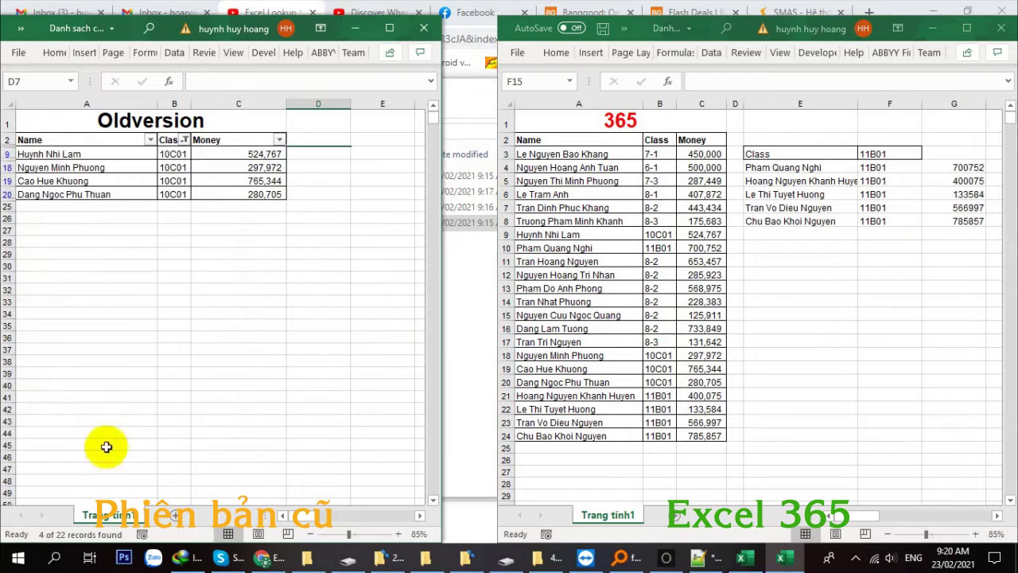
left_click(184, 141)
left_click(67, 314)
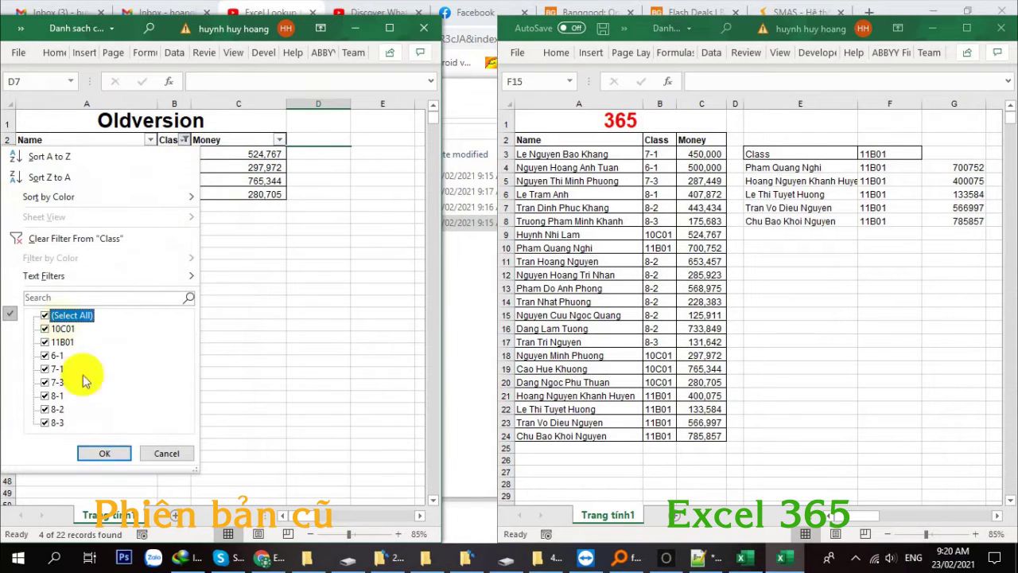
left_click(106, 452)
left_click(362, 314)
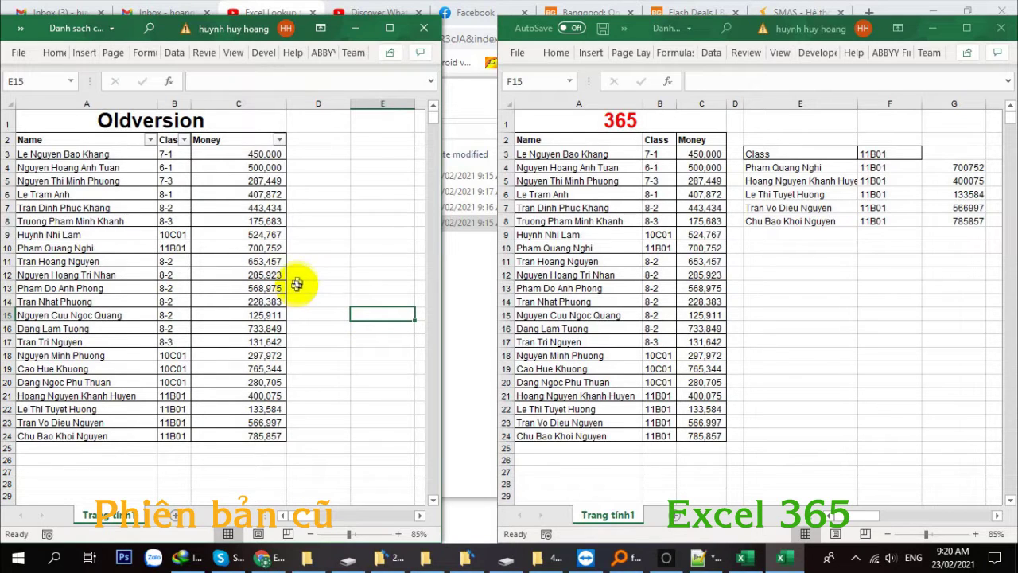
left_click(792, 283)
type("Money greater")
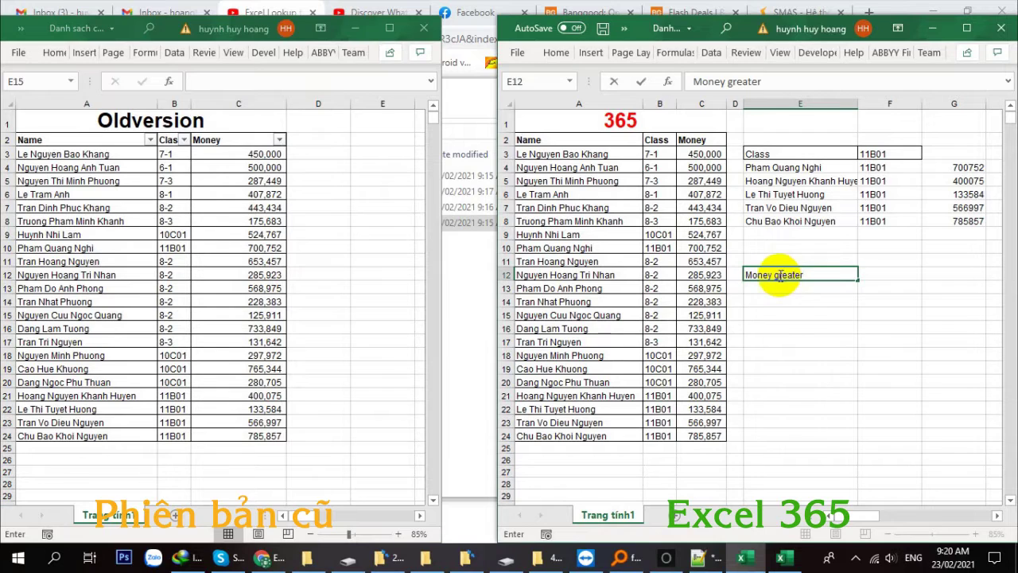
Enter the label Money greater in E12 and the threshold 300000 in F12.
key("Return")
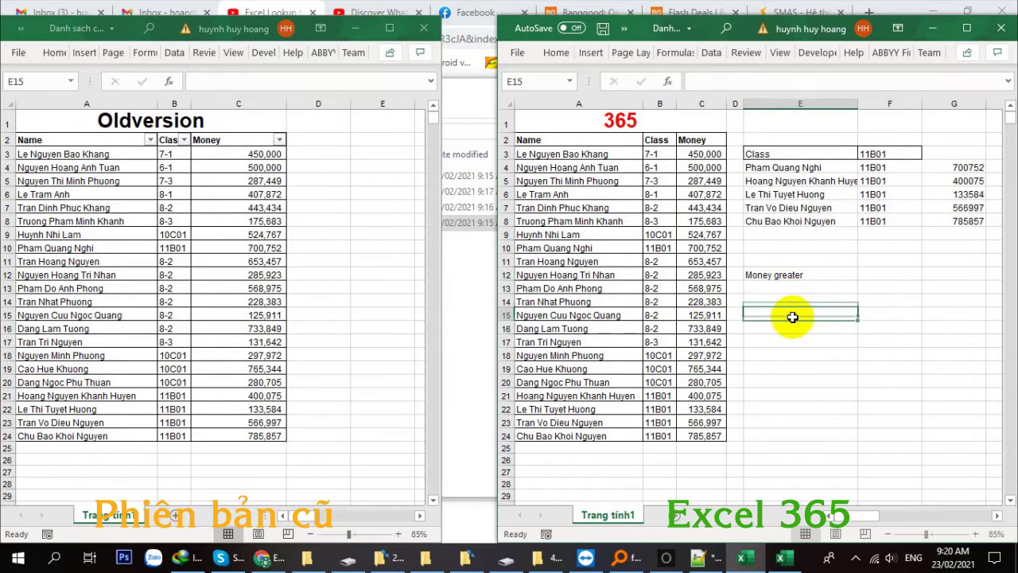
left_click(827, 278)
left_click(898, 276)
type("300000")
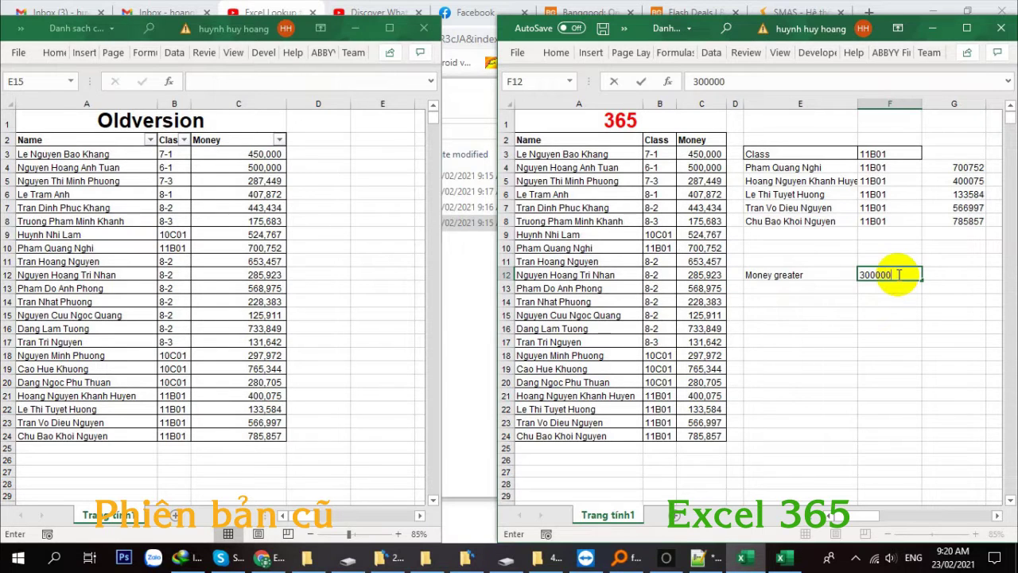
left_click(863, 342)
Format F12 with thousands separators and no decimals so it shows 300,000.
left_click(891, 275)
left_click(556, 54)
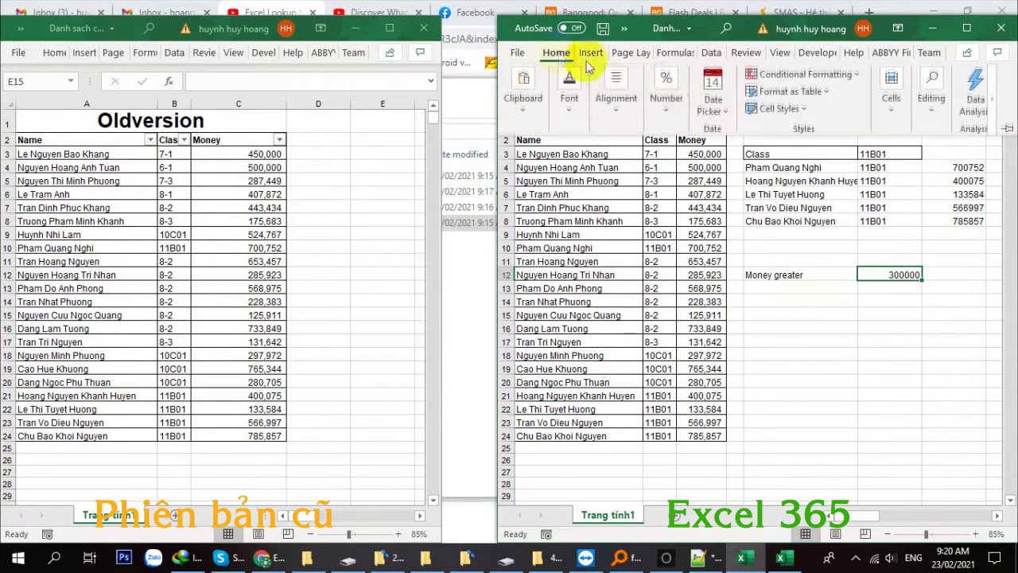
left_click(664, 112)
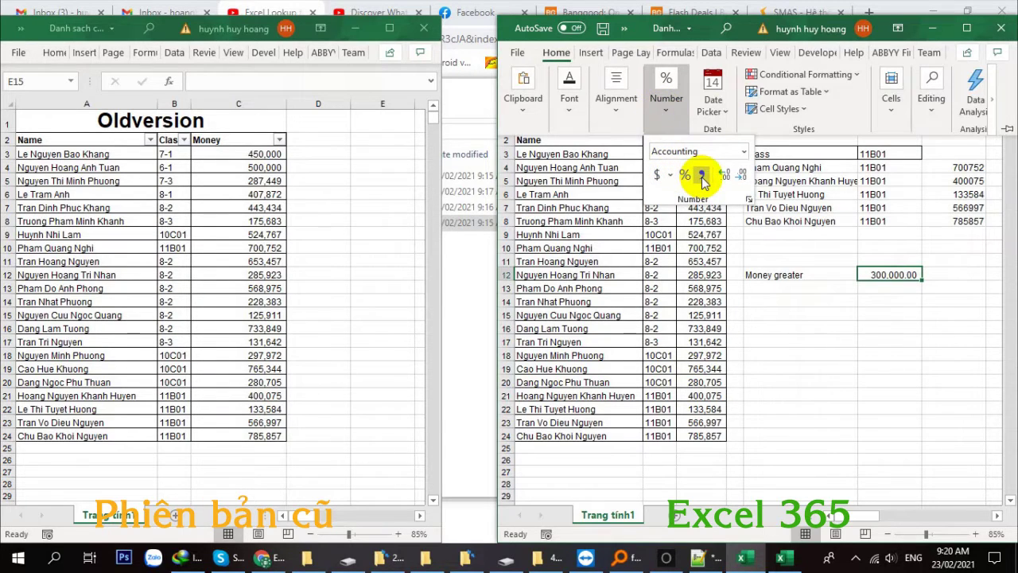
left_click(741, 181)
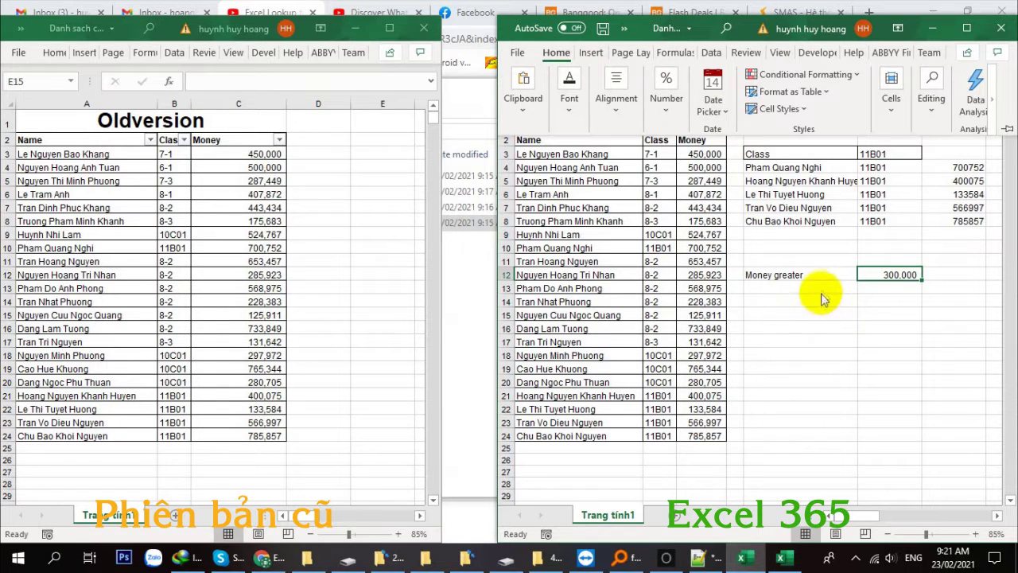
left_click(789, 292)
left_click(822, 291)
Enter =FILTER(A3:C24,C3:C24>F12) in E13 to list the 13 students above 300,000.
type("=")
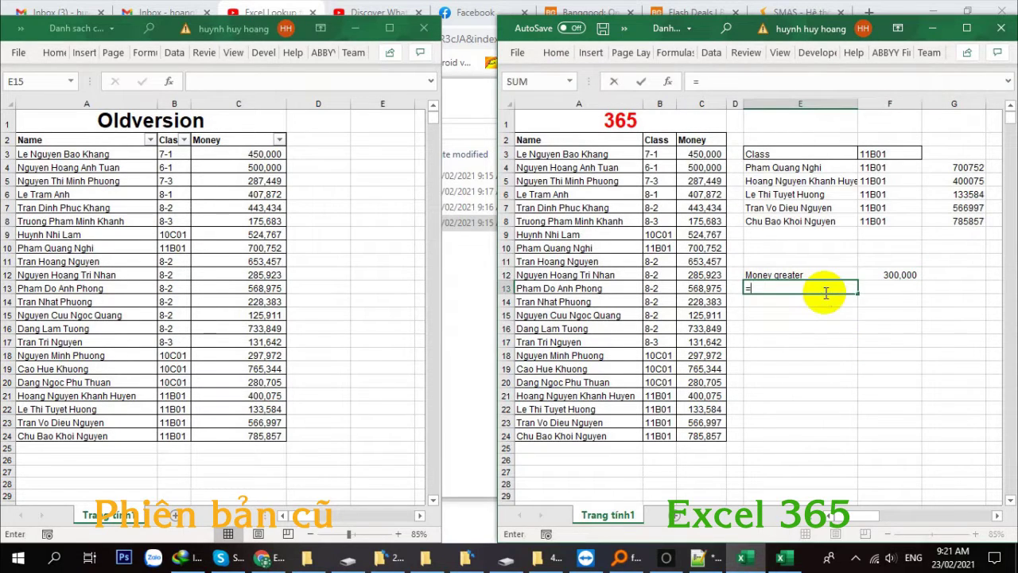
type("fi")
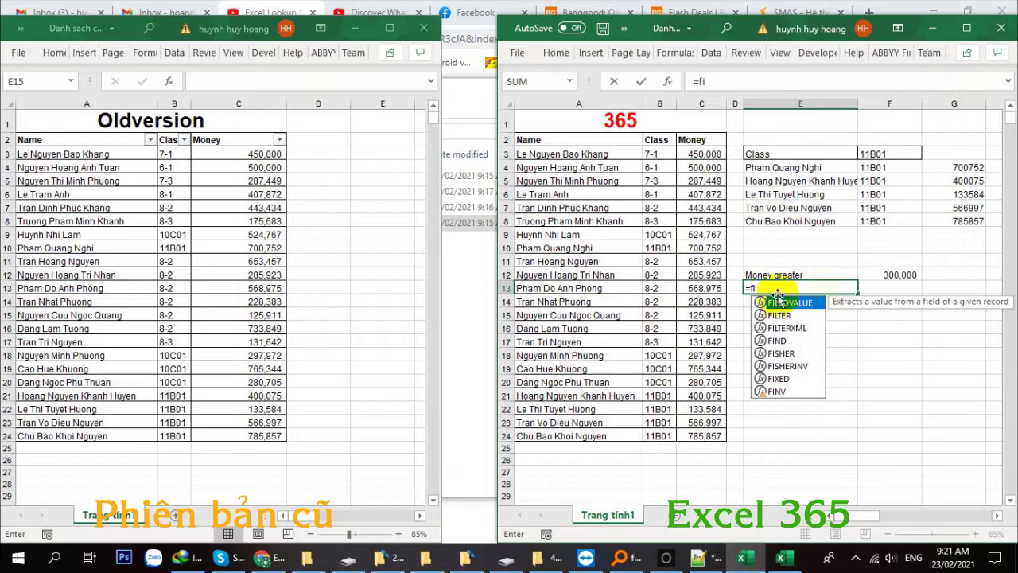
double_click(776, 316)
mouse_move(519, 154)
left_mouse_down()
mouse_move(659, 302)
mouse_move(722, 444)
left_mouse_up()
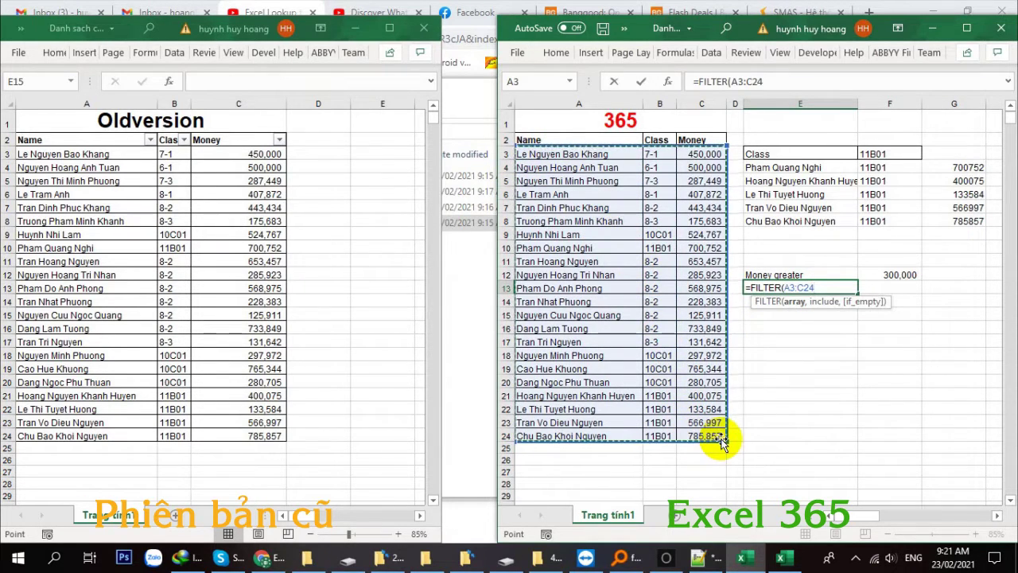
type(",")
mouse_move(700, 153)
left_mouse_down()
mouse_move(703, 446)
mouse_move(703, 436)
left_mouse_up()
type(">")
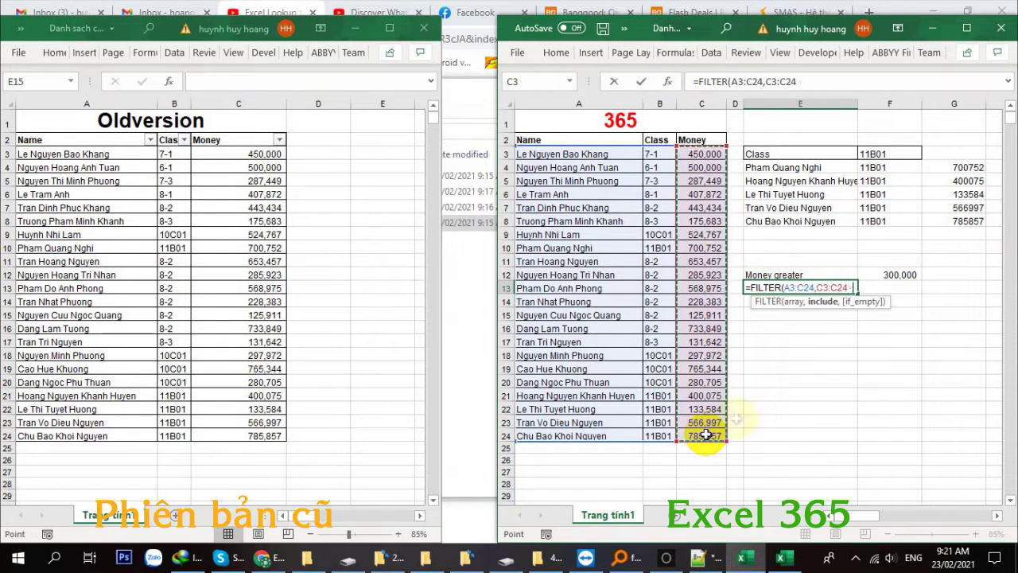
left_click(890, 274)
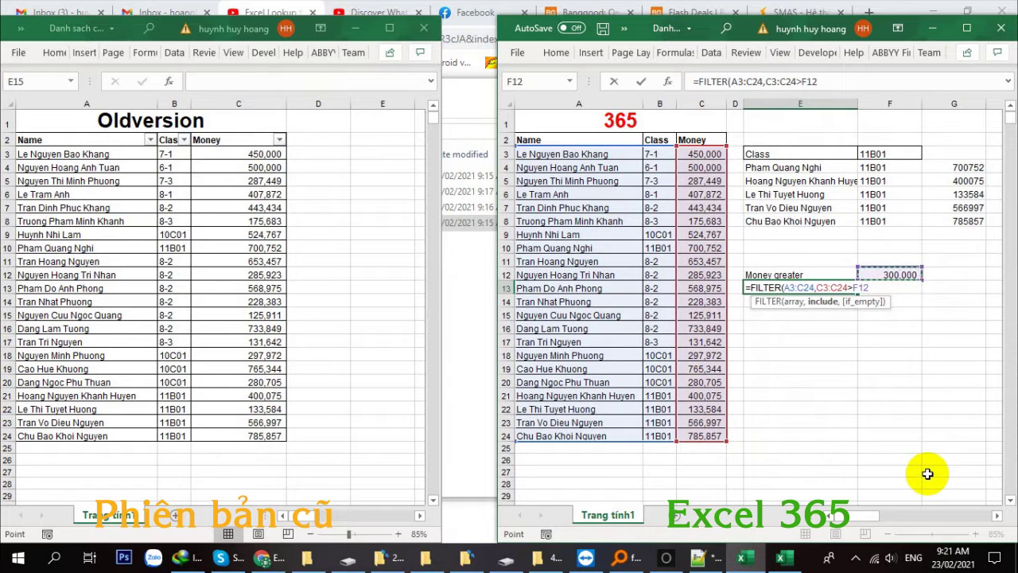
key("Return")
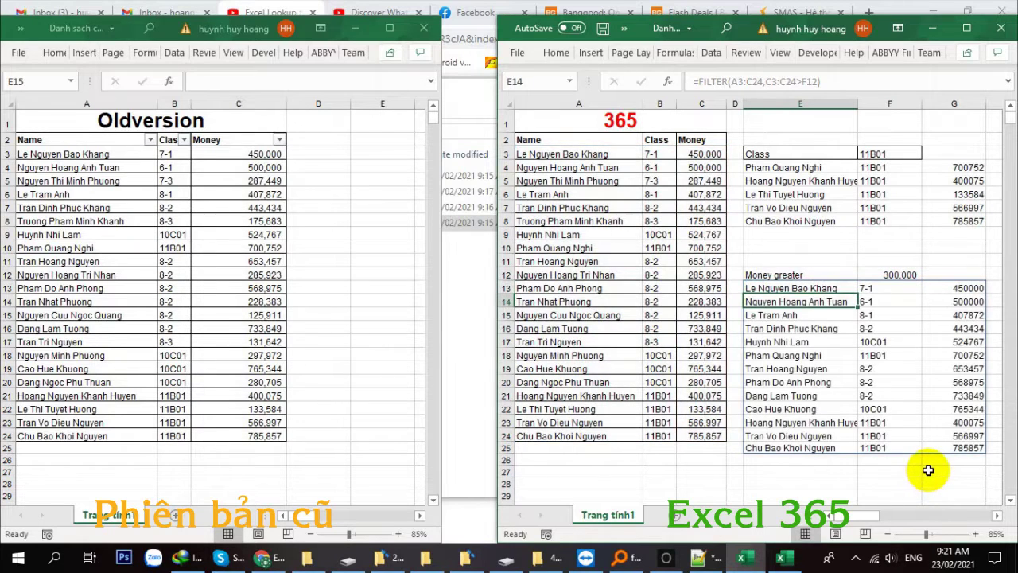
Format G13:G25 as Currency with 0 decimal places and Symbol None.
left_click_drag(954, 288, 954, 449)
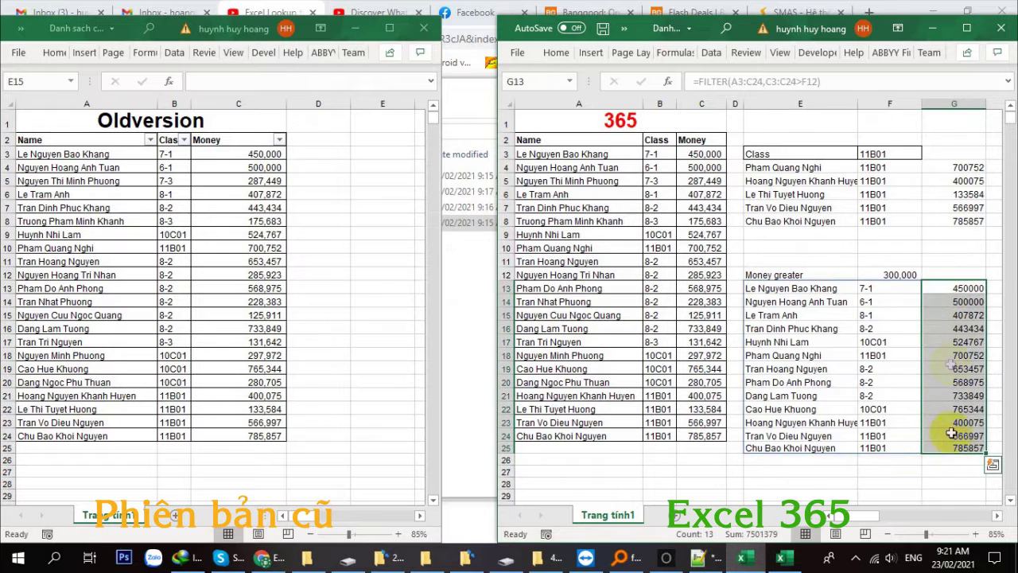
right_click(947, 354)
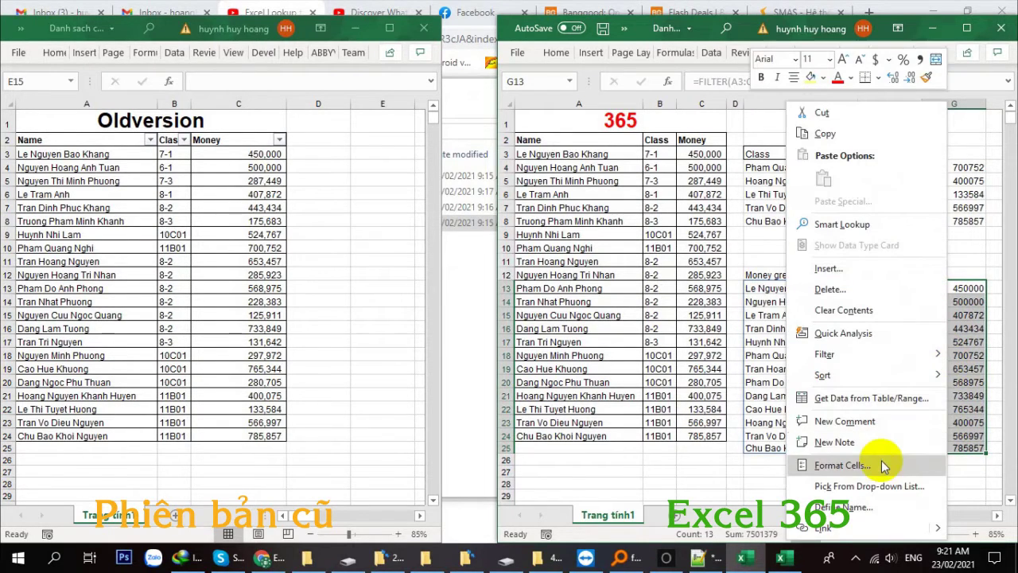
left_click(875, 462)
left_click(693, 214)
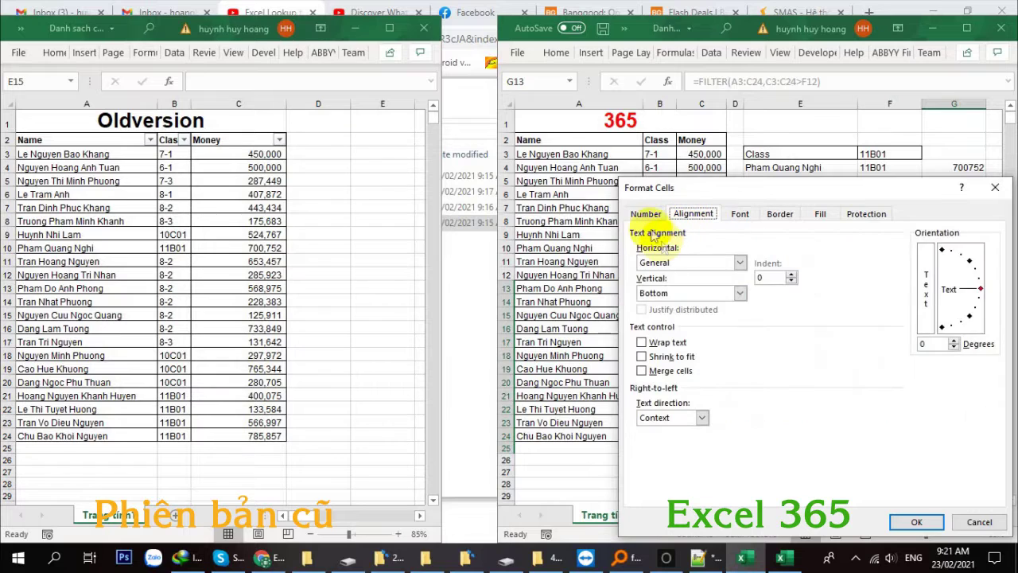
left_click(645, 214)
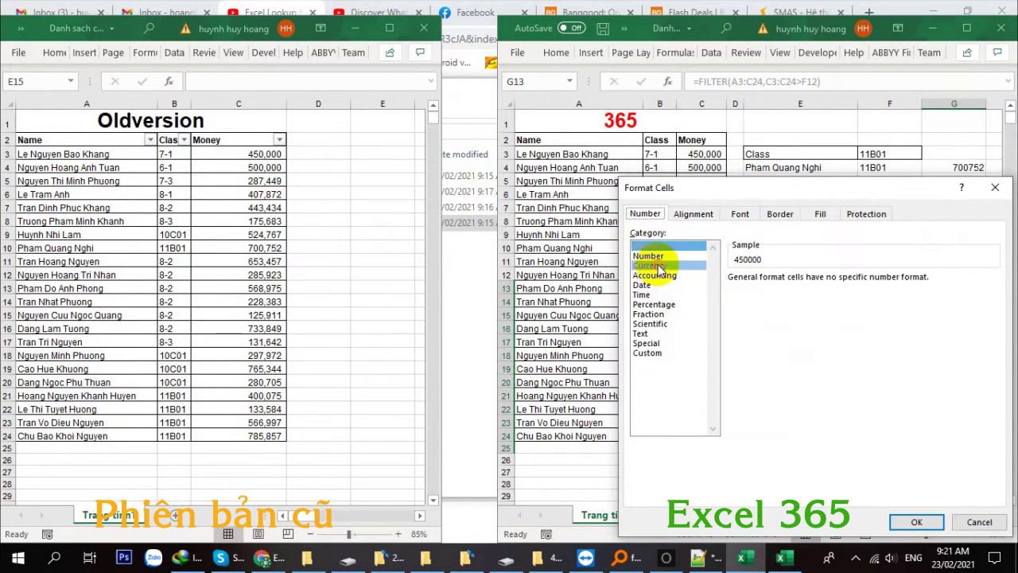
left_click(650, 265)
left_click(829, 281)
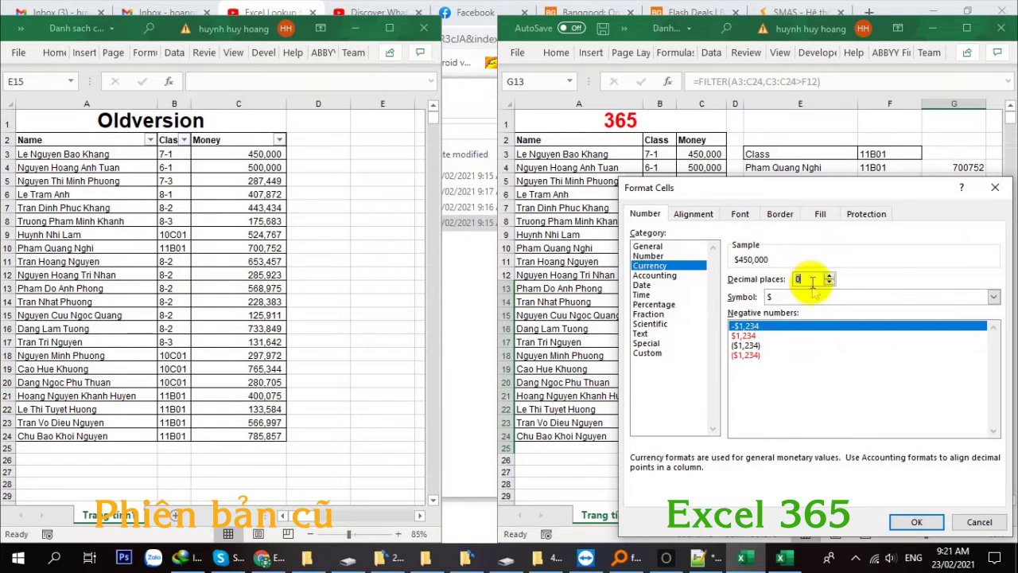
left_click(813, 297)
left_click(811, 308)
left_click(929, 523)
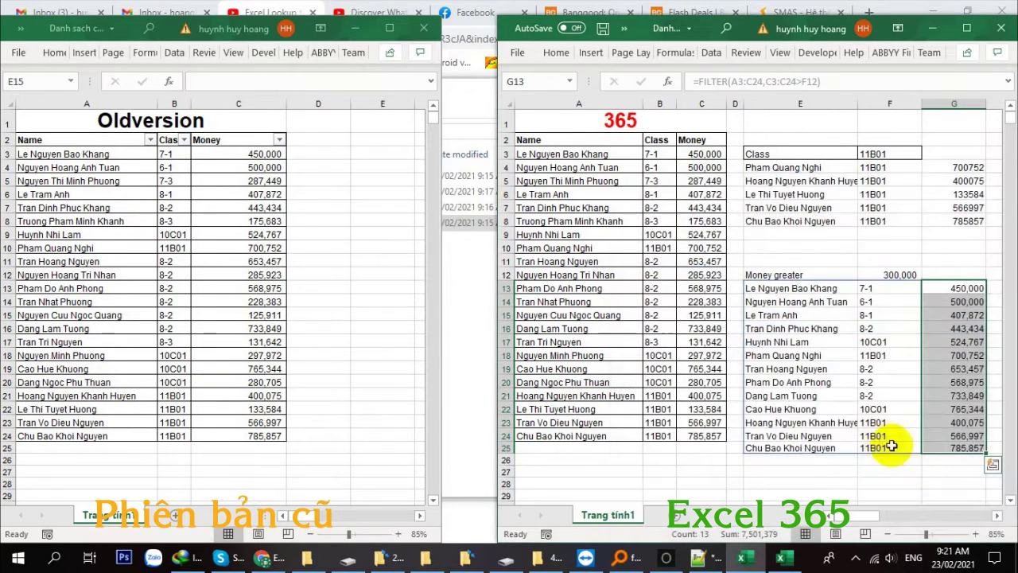
left_click(883, 457)
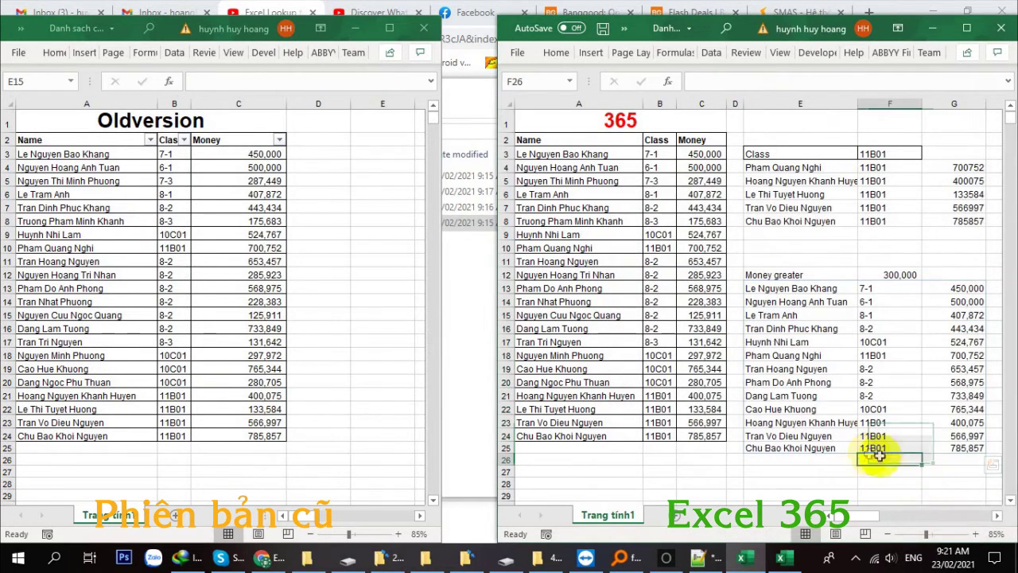
Change the F12 threshold to 400,000, then to 600,000, and check the filtered results.
left_click(891, 275)
type("400")
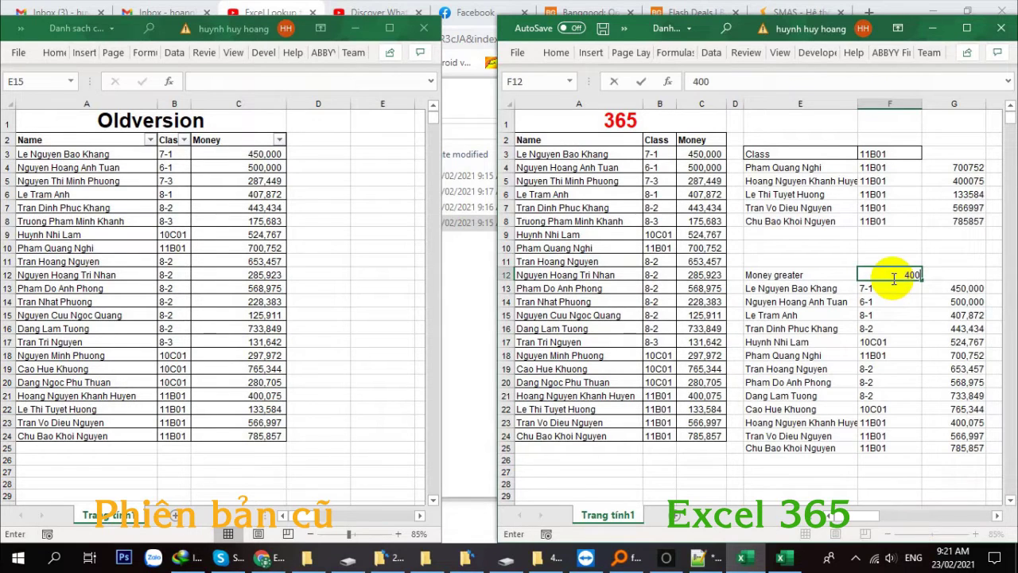
key("Return")
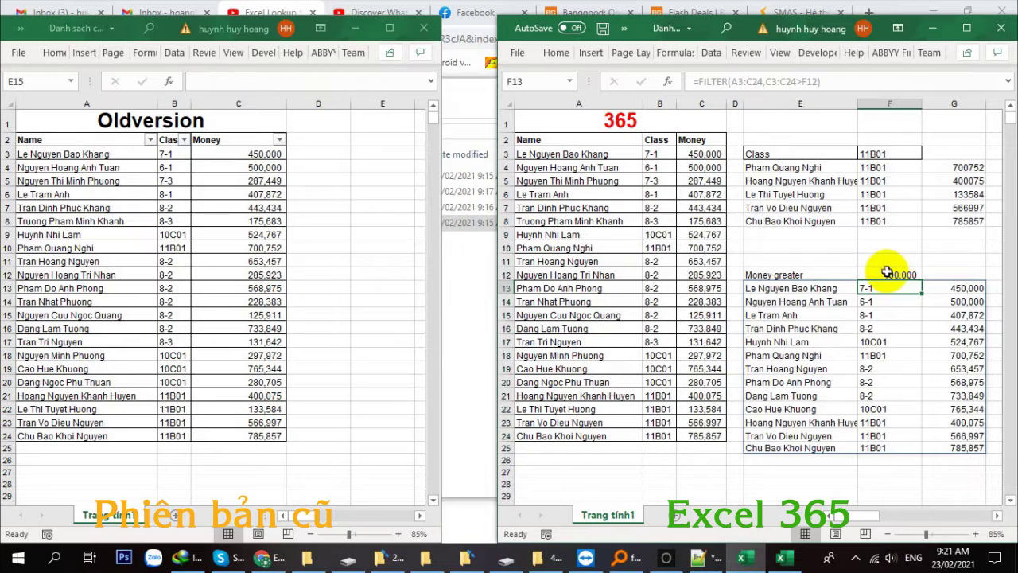
left_click(886, 273)
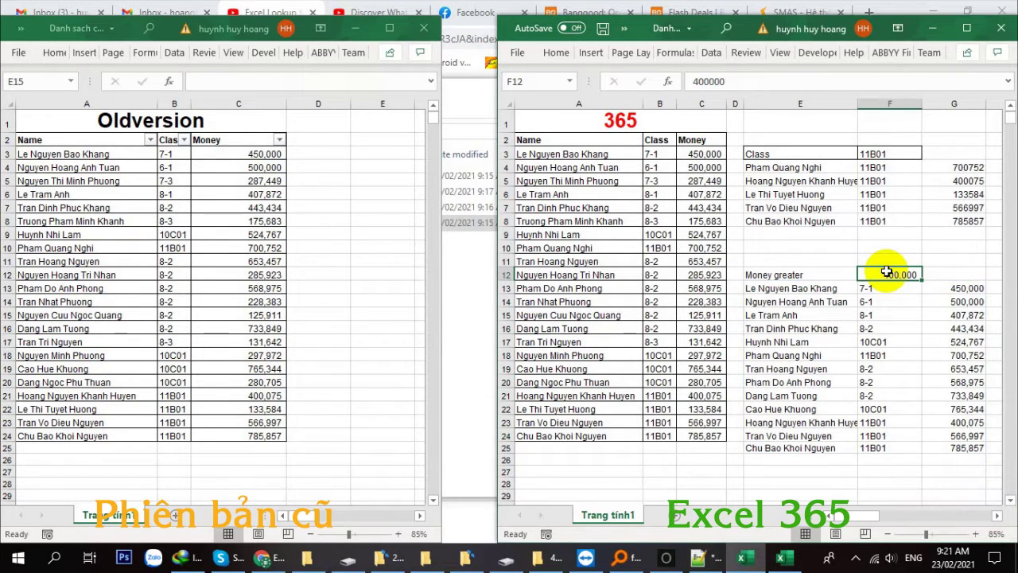
type("600000")
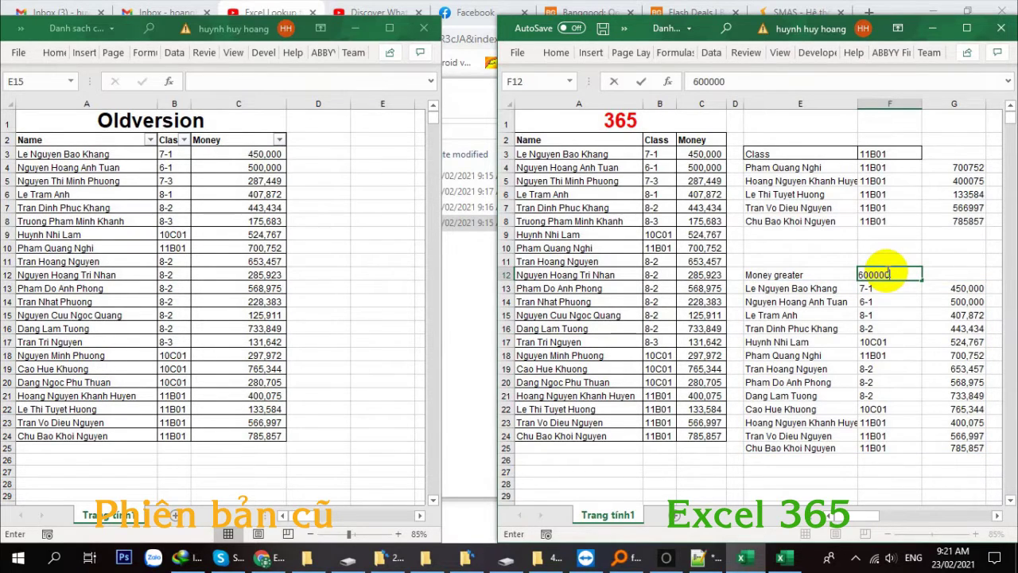
key("Return")
left_click(891, 367)
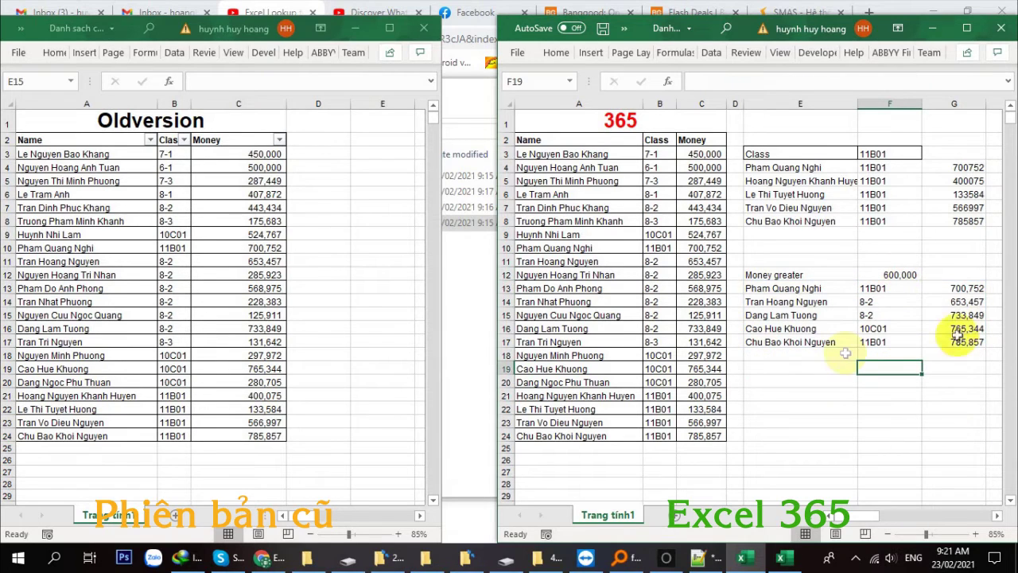
left_click(957, 288)
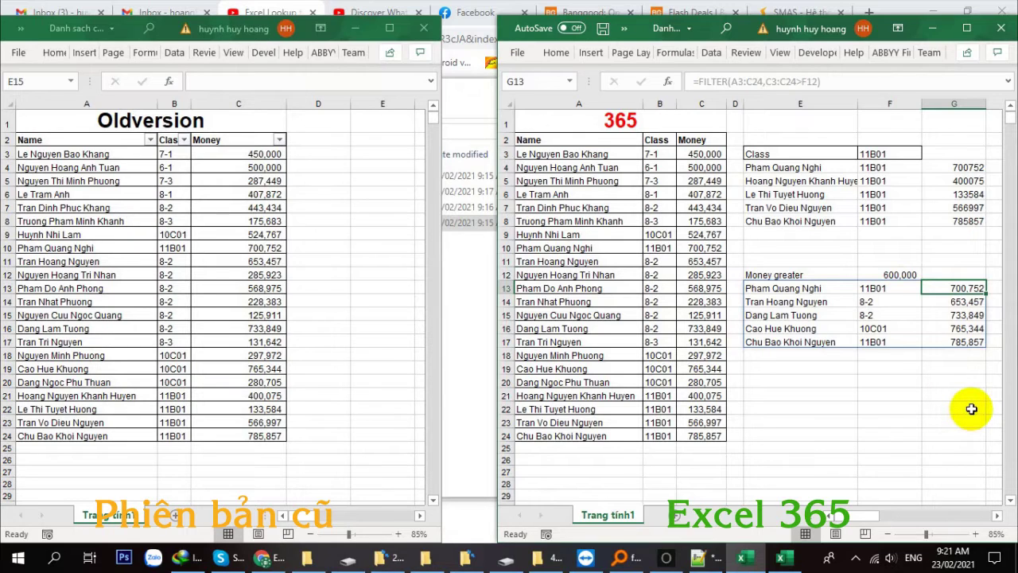
left_click(907, 445)
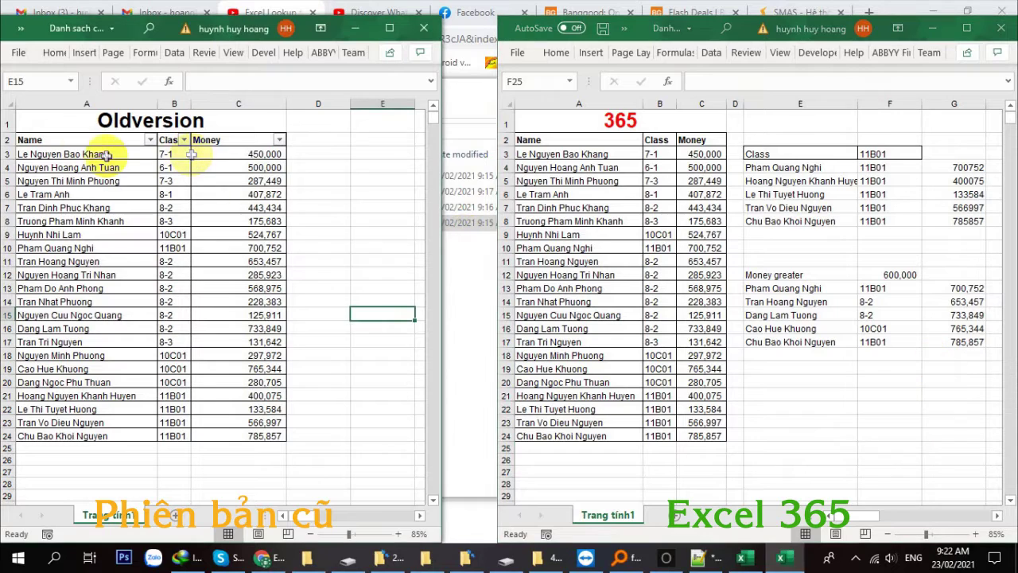
Re-enter the class FILTER formula in E4 of the old-version workbook.
left_click(56, 121)
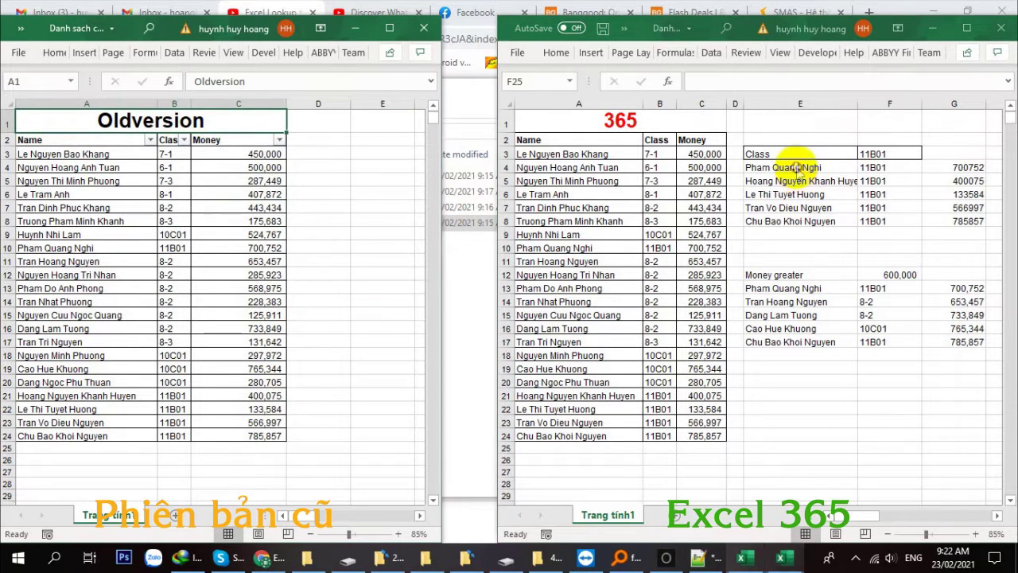
left_click(795, 167)
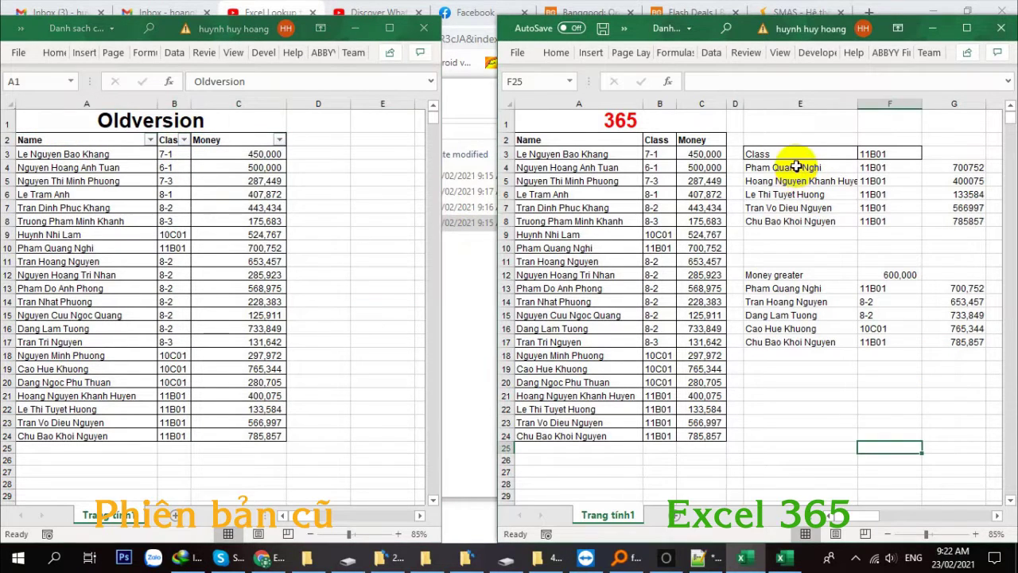
left_click(759, 82)
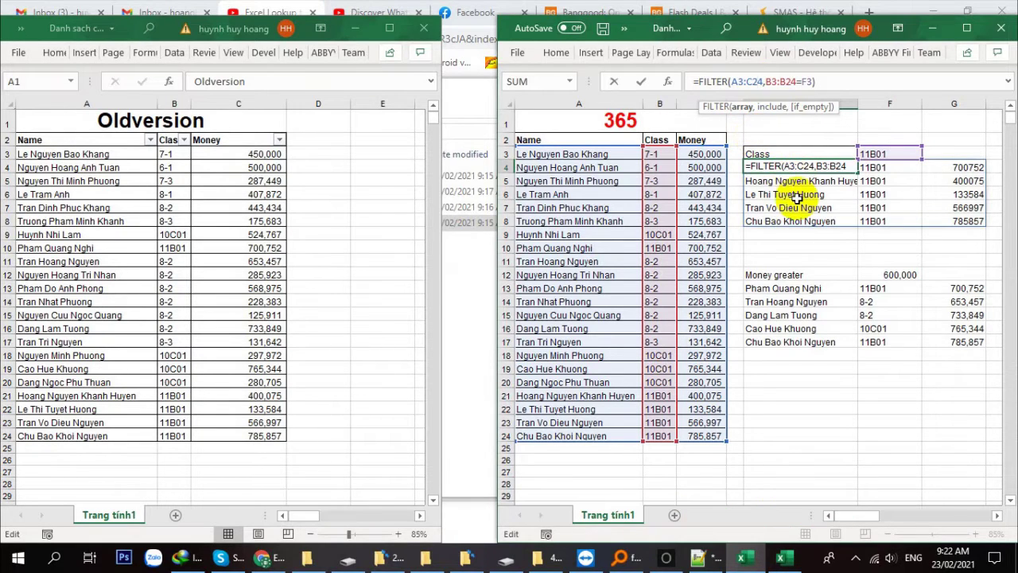
key("Return")
left_click(803, 260)
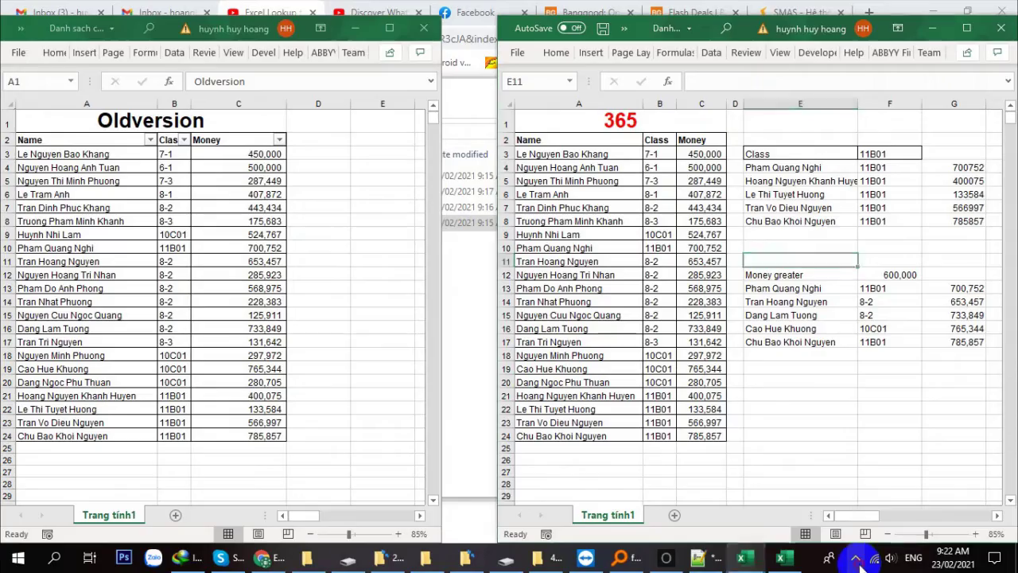
left_click(856, 561)
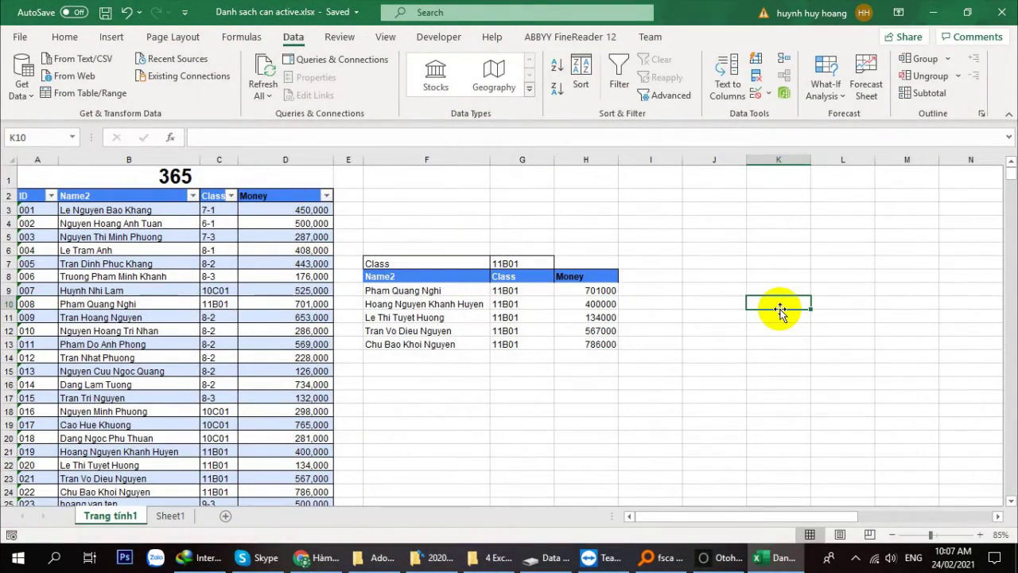
In Danh sach can active.xlsx, select a student name in B7, then the ID column A.
left_click(68, 263)
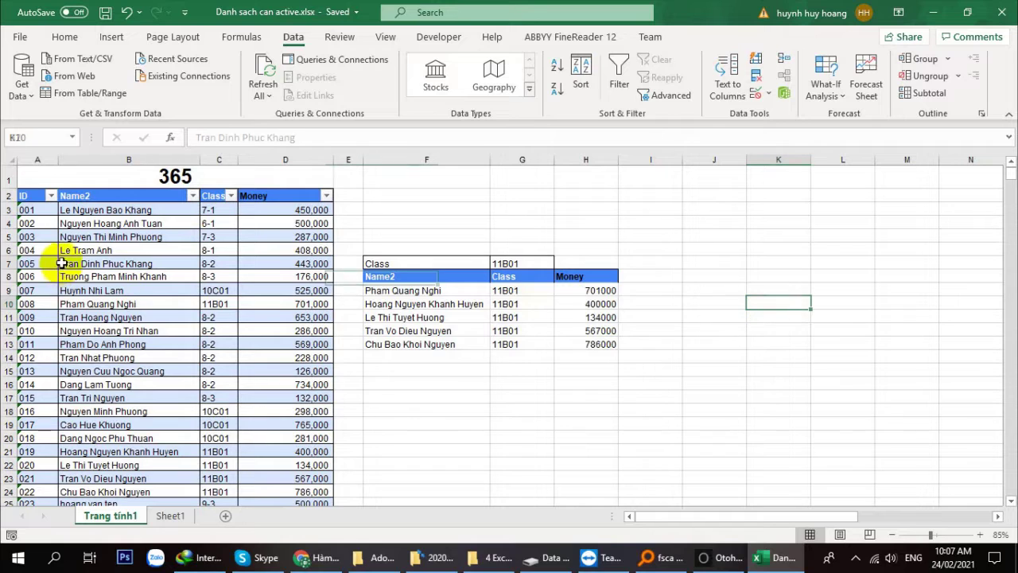
left_click(36, 159)
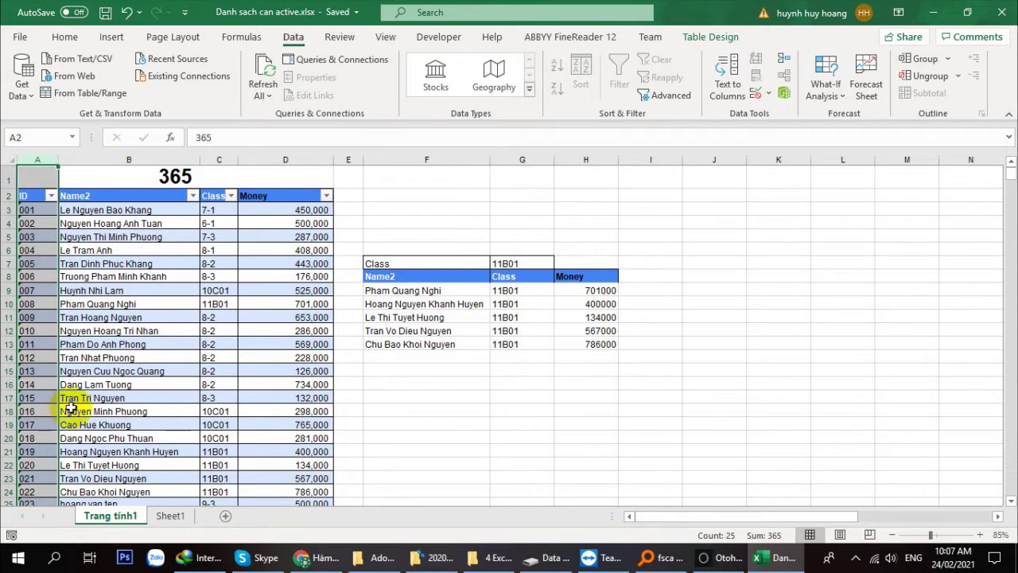
left_click(412, 448)
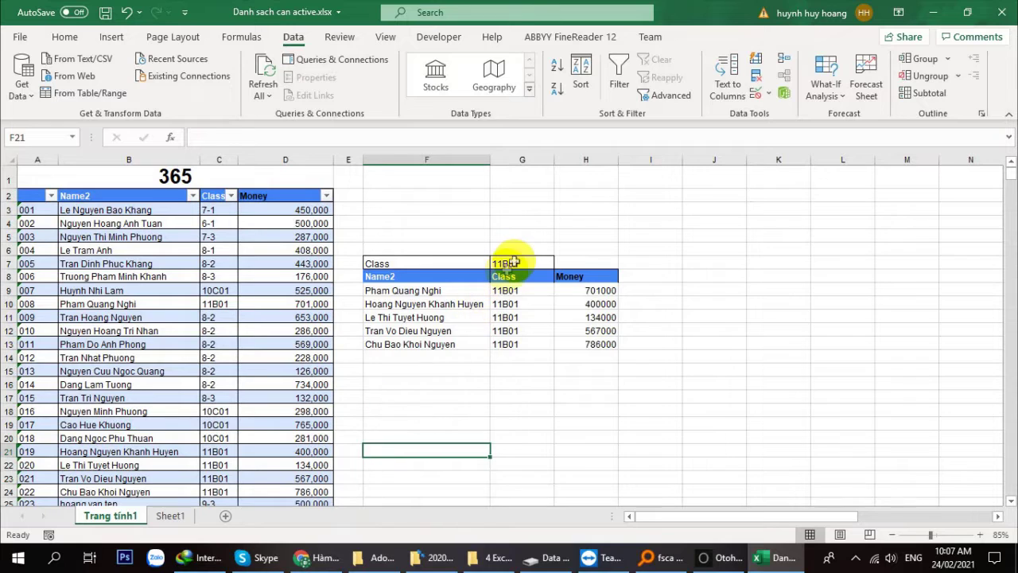
left_click(546, 263)
left_click(561, 263)
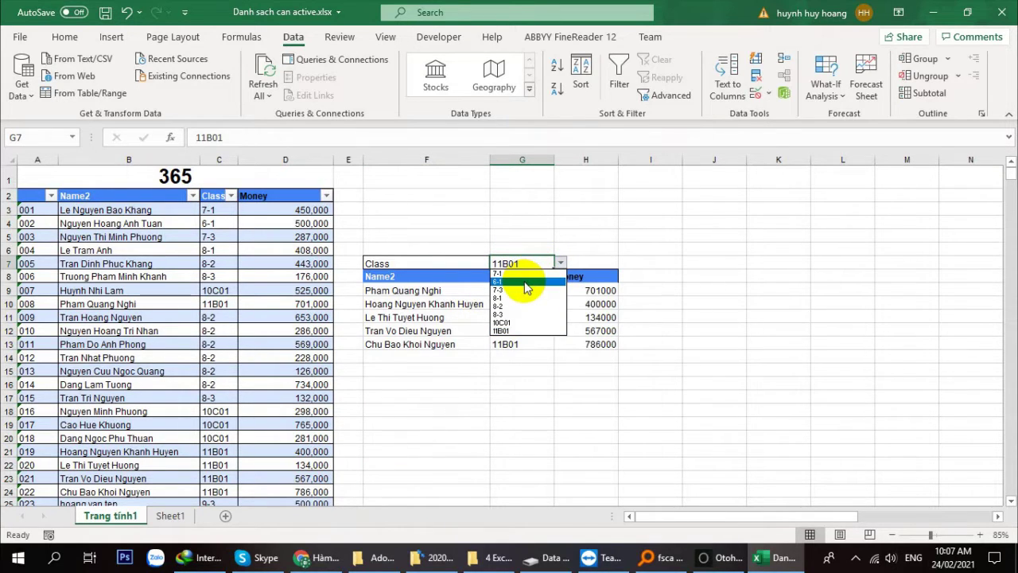
left_click(526, 331)
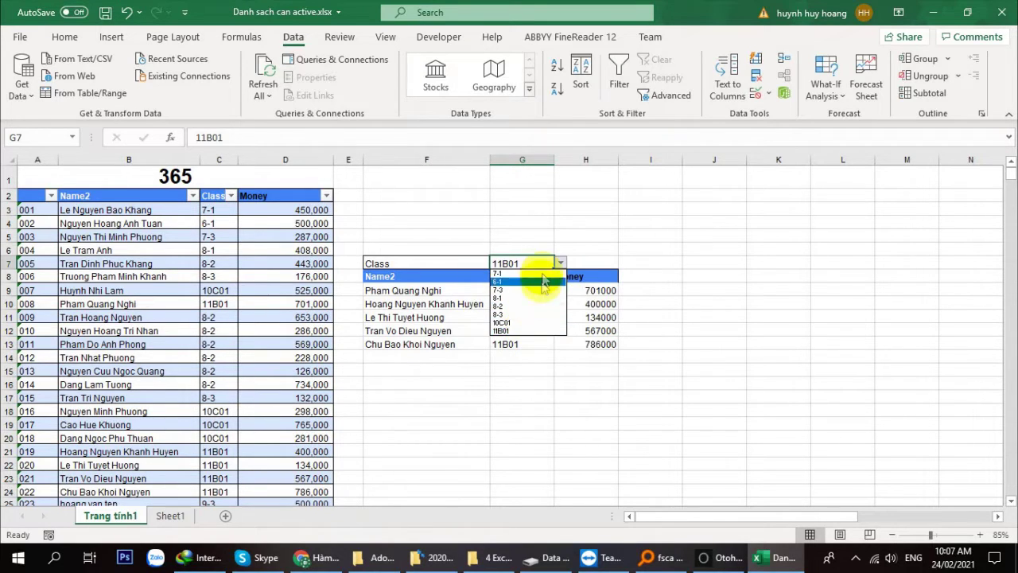
left_click(755, 94)
left_click_drag(690, 347, 618, 347)
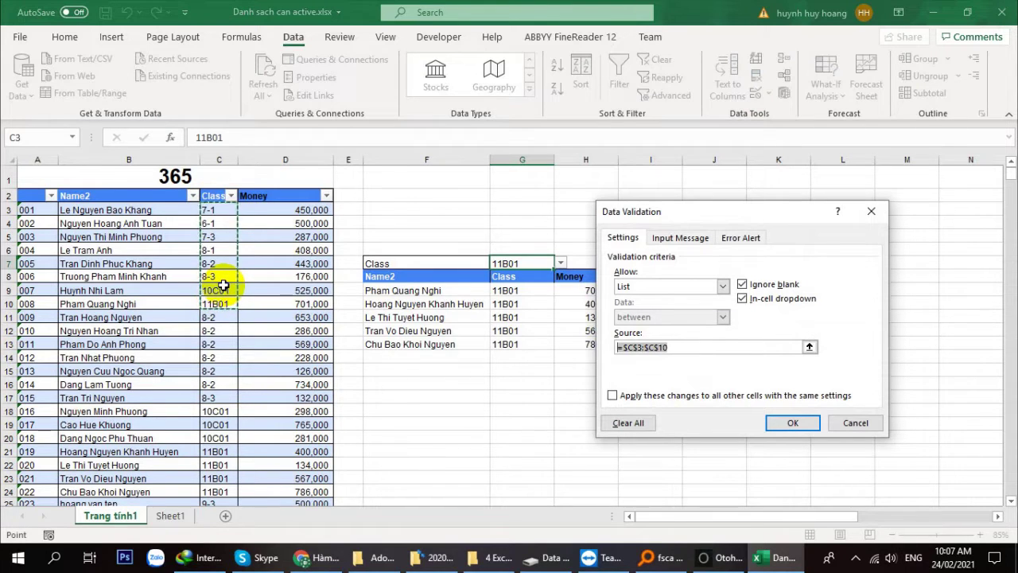
left_click(794, 423)
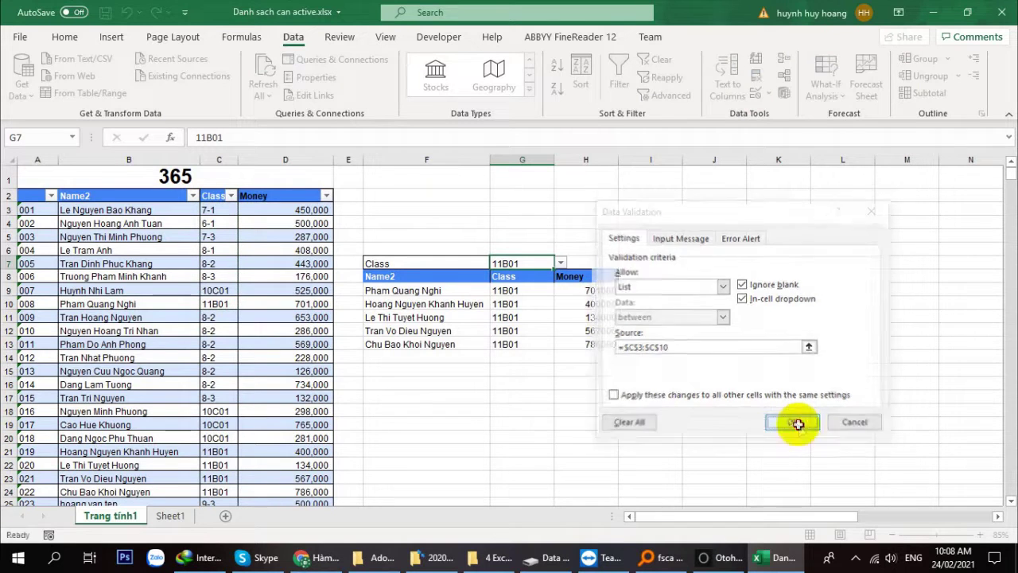
left_click(216, 304)
scroll(222, 300, "down", 3)
left_click(221, 373)
scroll(222, 255, "up", 3)
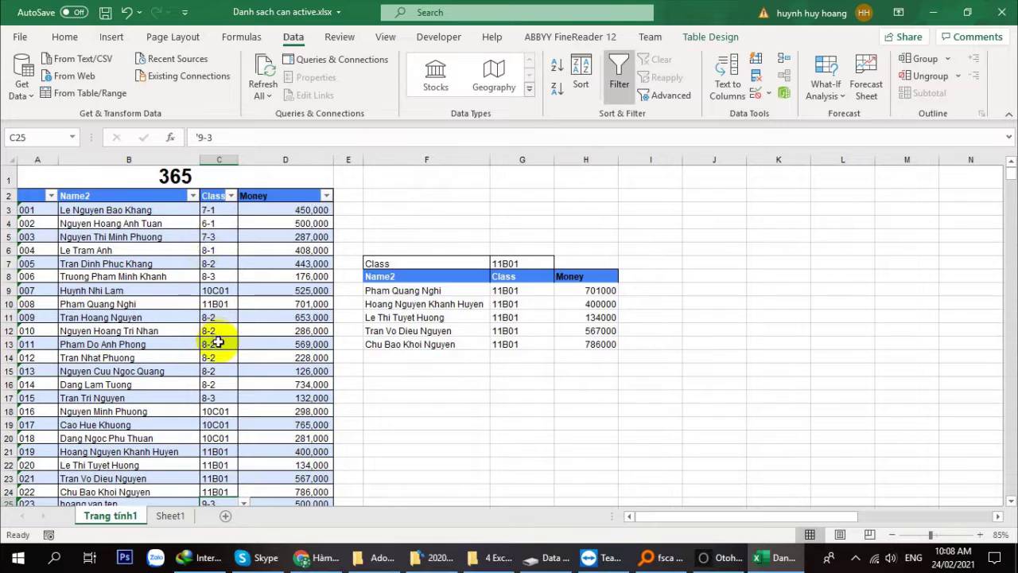
scroll(219, 337, "down", 1)
scroll(219, 337, "up", 1)
left_click(525, 264)
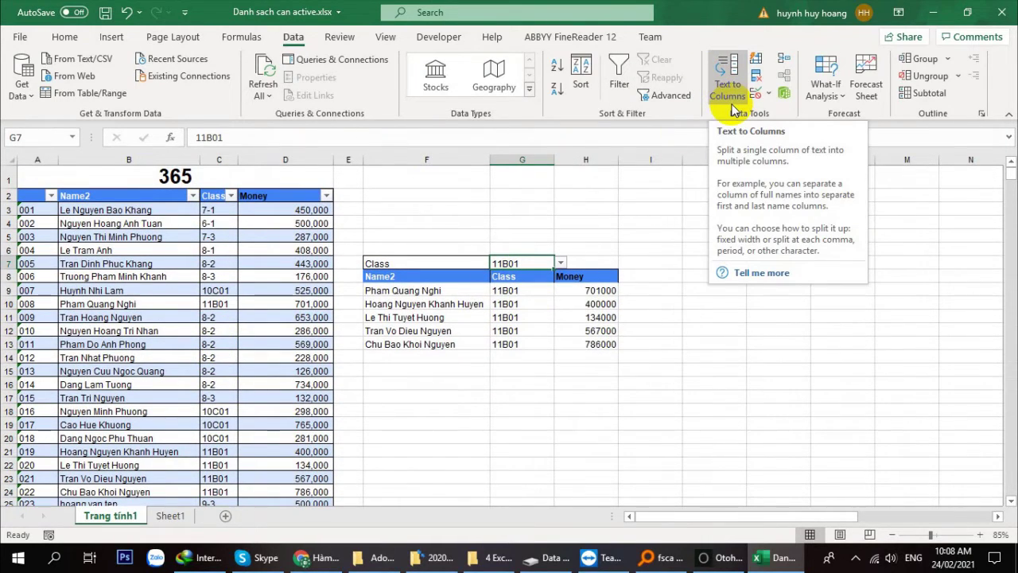
left_click(714, 398)
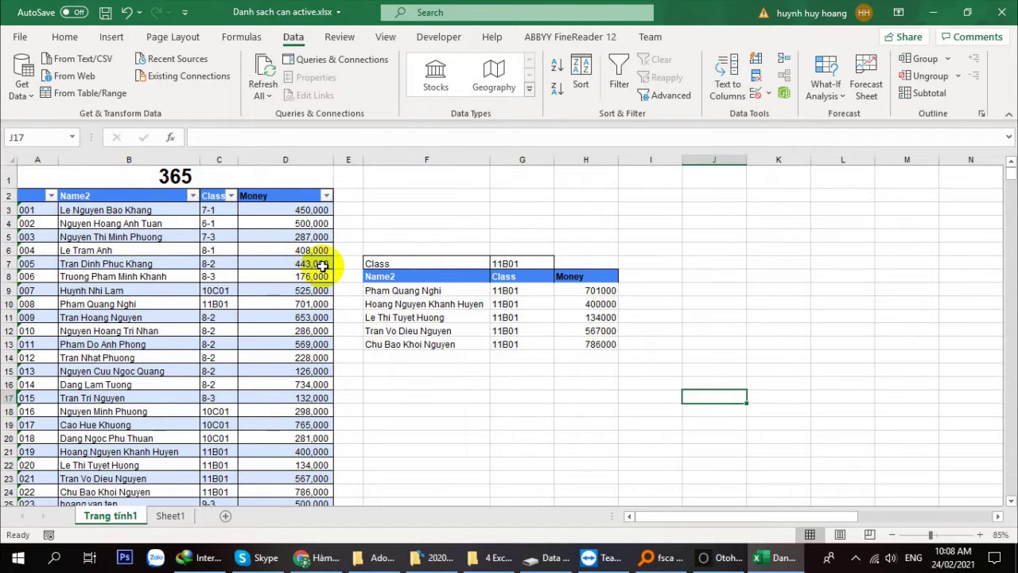
left_click_drag(215, 210, 222, 506)
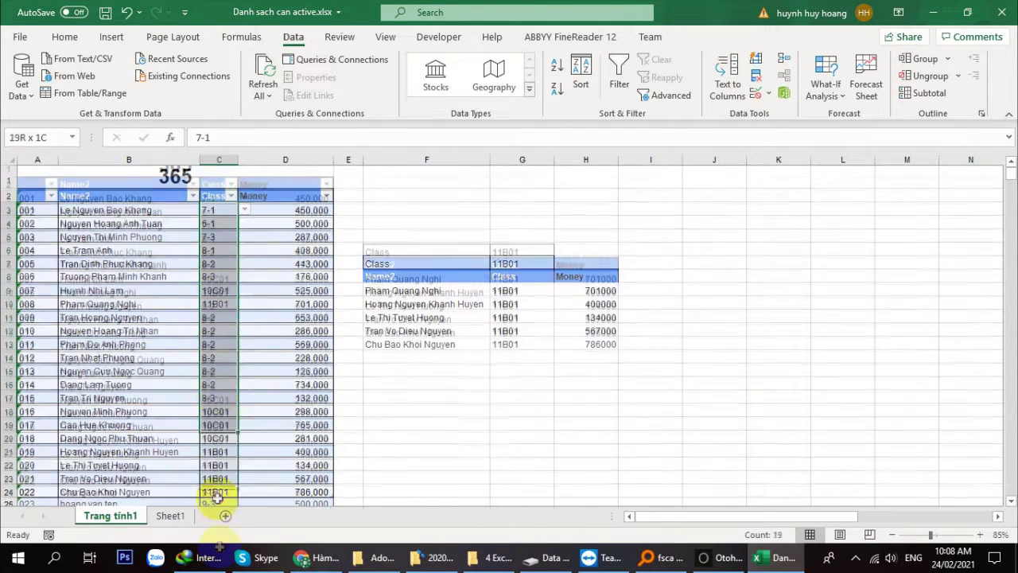
Paste the copied Class values into Sheet1 column B and remove the duplicate classes.
key("ctrl+c")
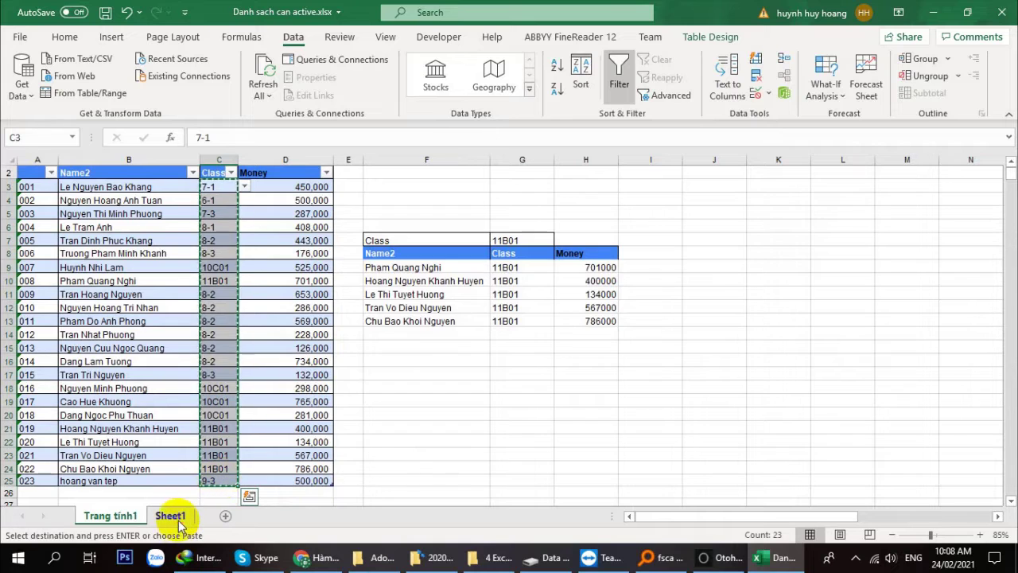
left_click(170, 516)
left_click(80, 173)
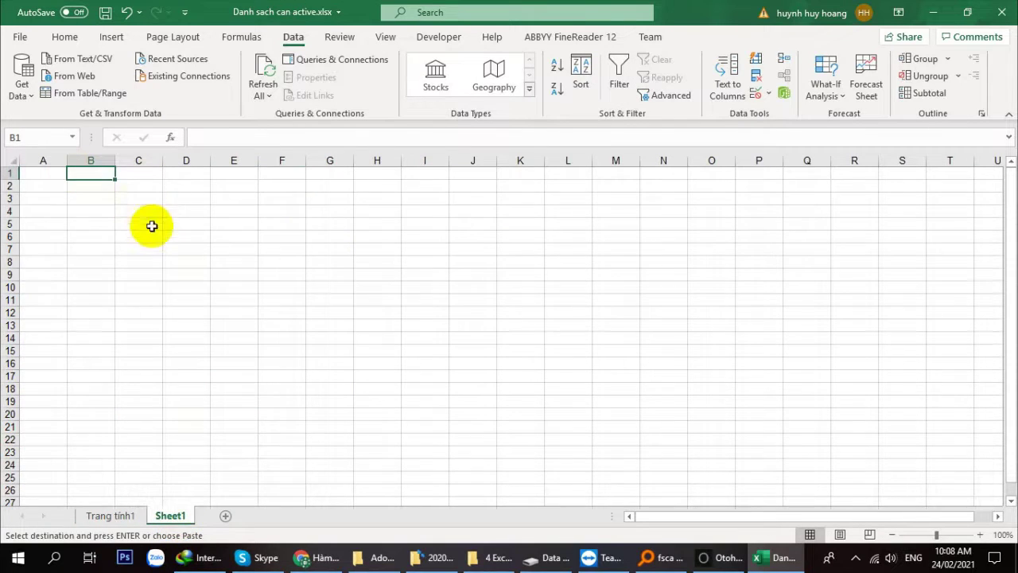
key("ctrl+v")
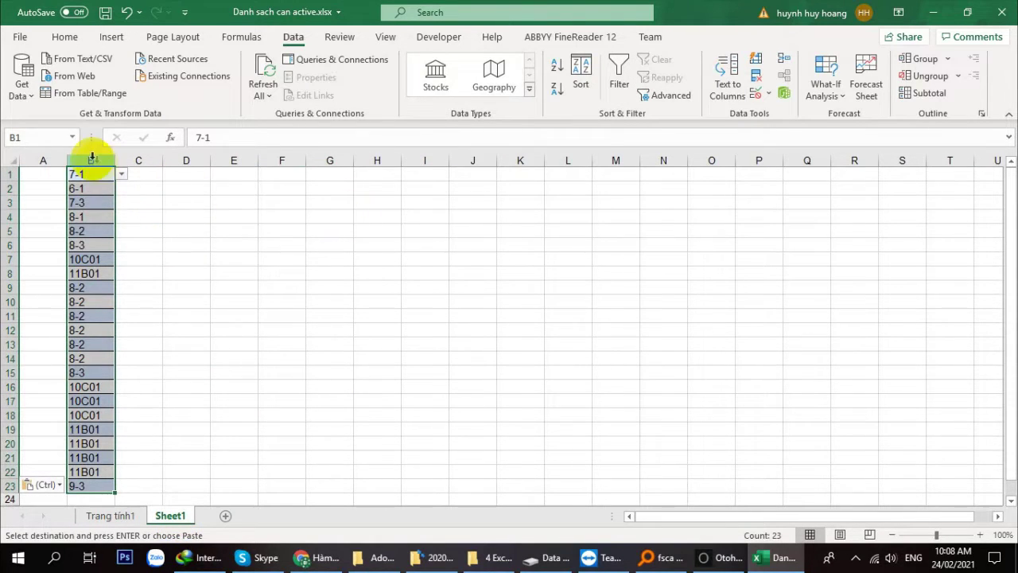
left_click(761, 93)
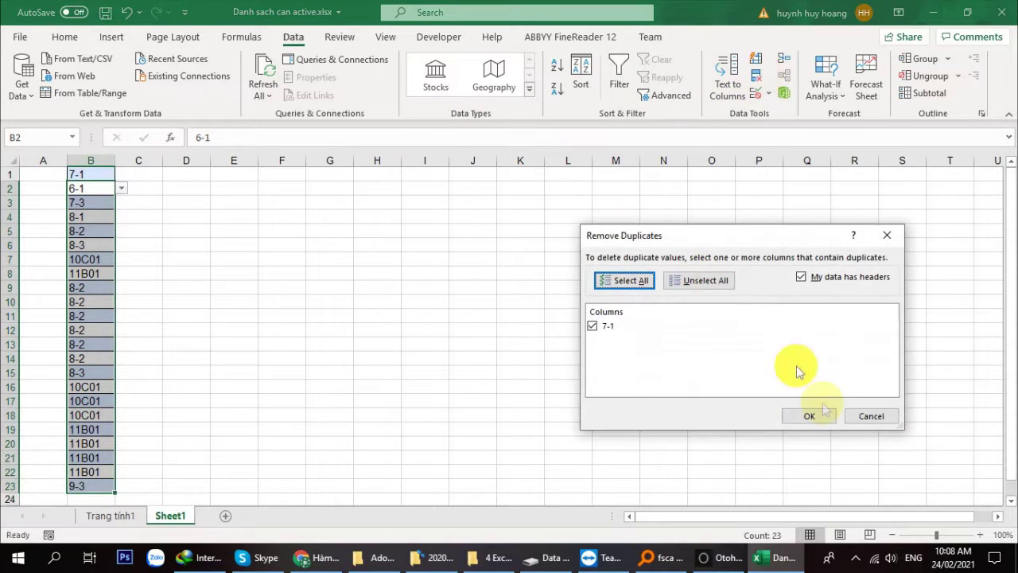
left_click(809, 415)
left_click(516, 319)
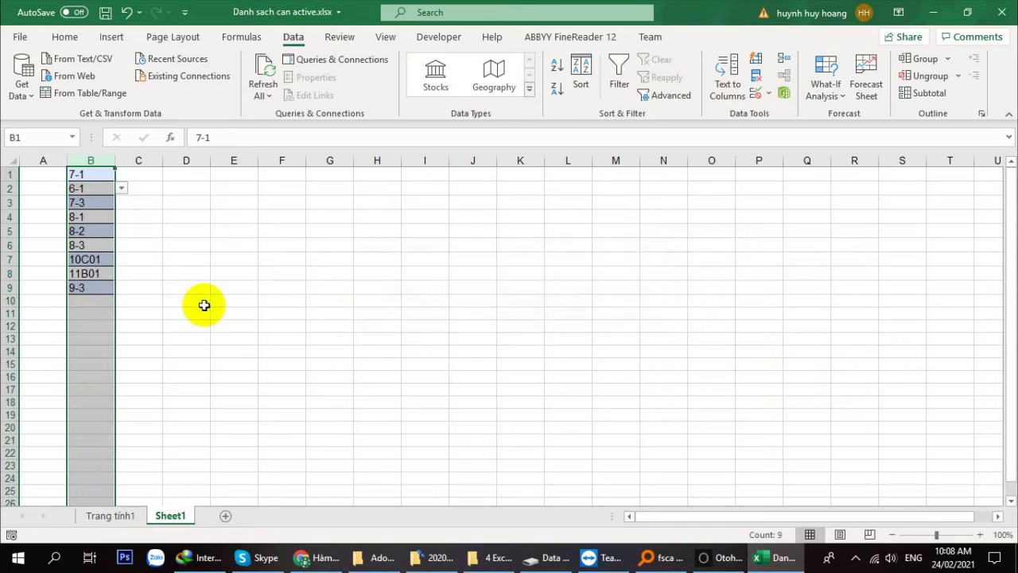
Set the nine unique classes in B1:B9 to allow any value, then copy them.
left_click_drag(79, 174, 84, 283)
left_click(175, 243)
left_click(127, 206)
left_click(111, 204)
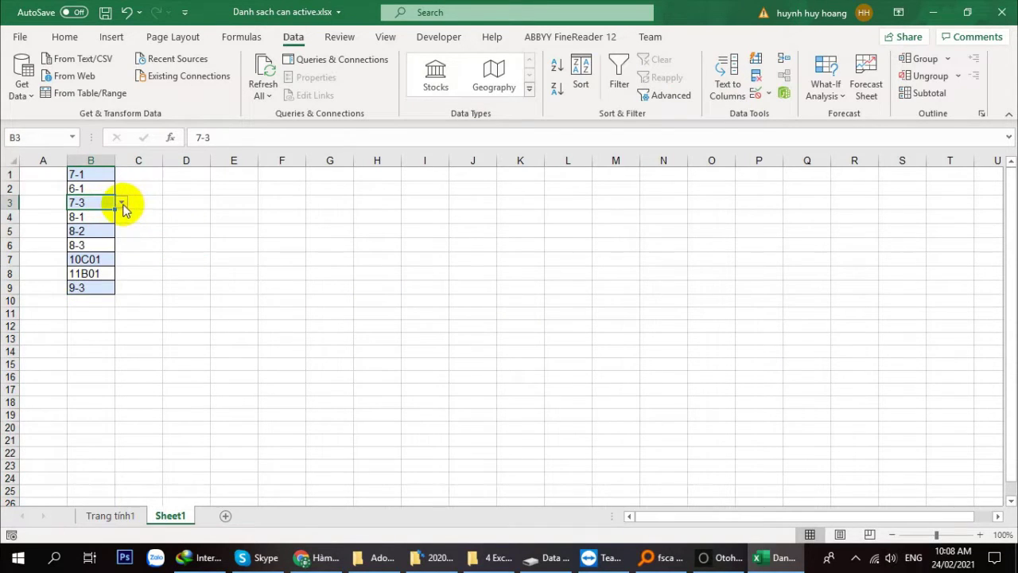
left_click_drag(80, 174, 83, 285)
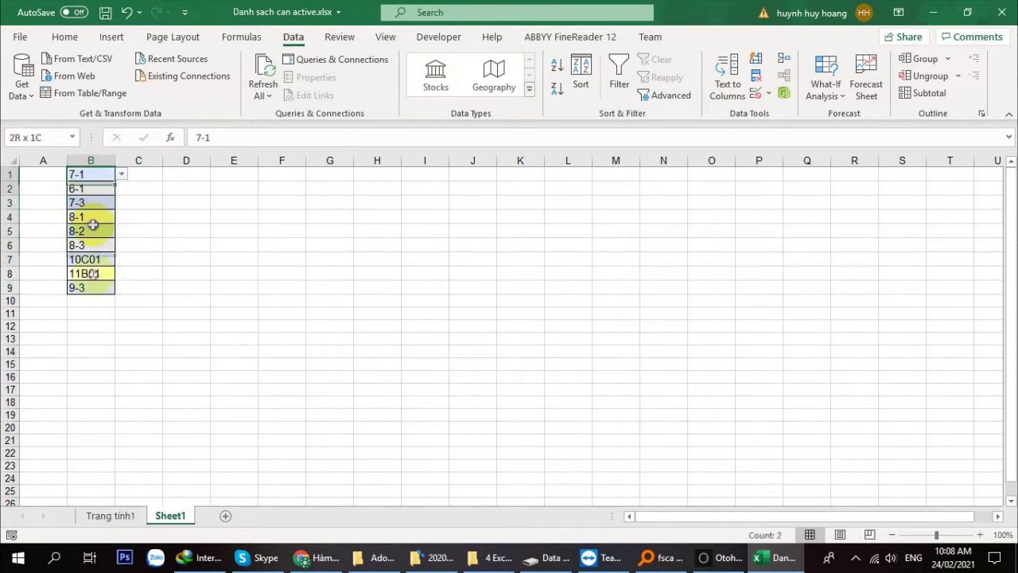
left_click(752, 96)
left_click(644, 285)
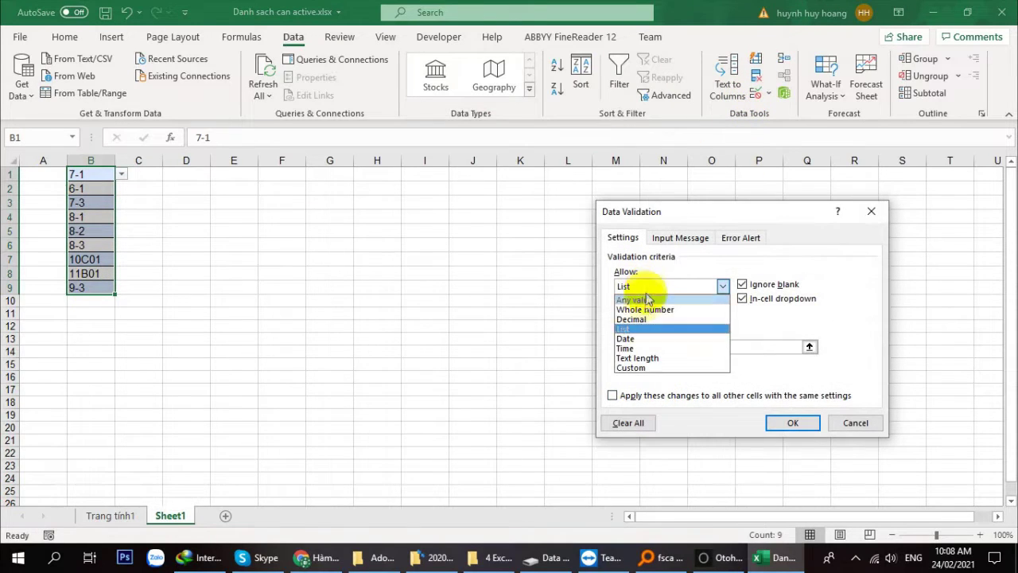
left_click(648, 299)
left_click(785, 423)
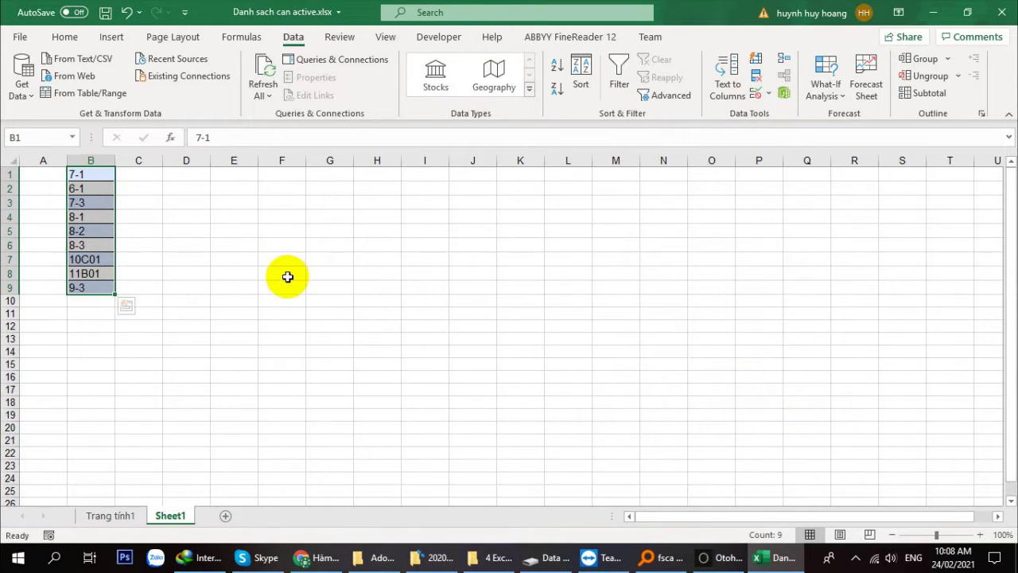
key("ctrl+c")
left_click(119, 515)
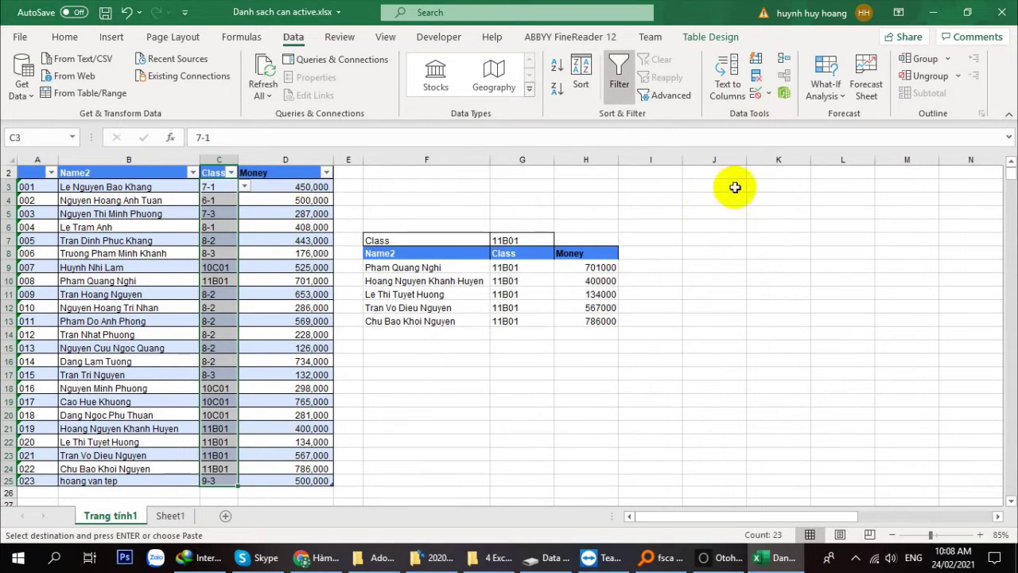
Paste the unique classes into K2:K10 and make =$K$2:$K$10 the source of G7's dropdown.
left_click(800, 173)
key("ctrl+v")
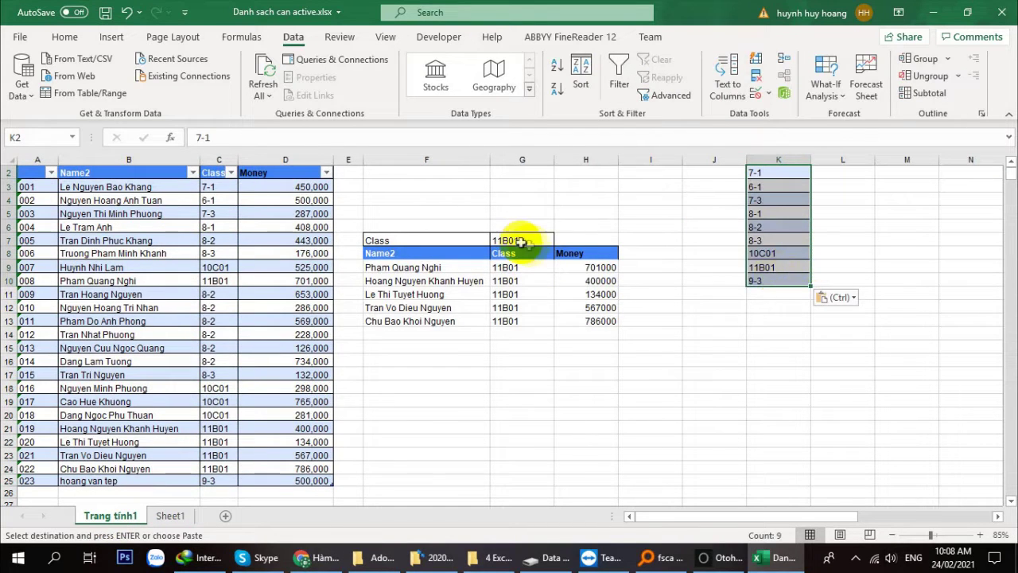
left_click(521, 241)
left_click(756, 94)
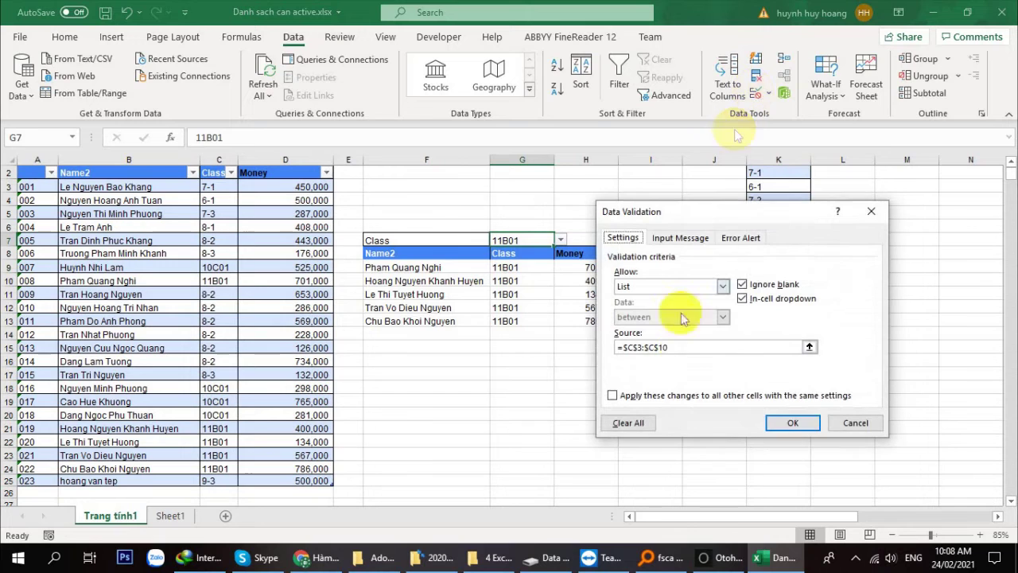
left_click(659, 348)
left_click_drag(780, 212, 687, 373)
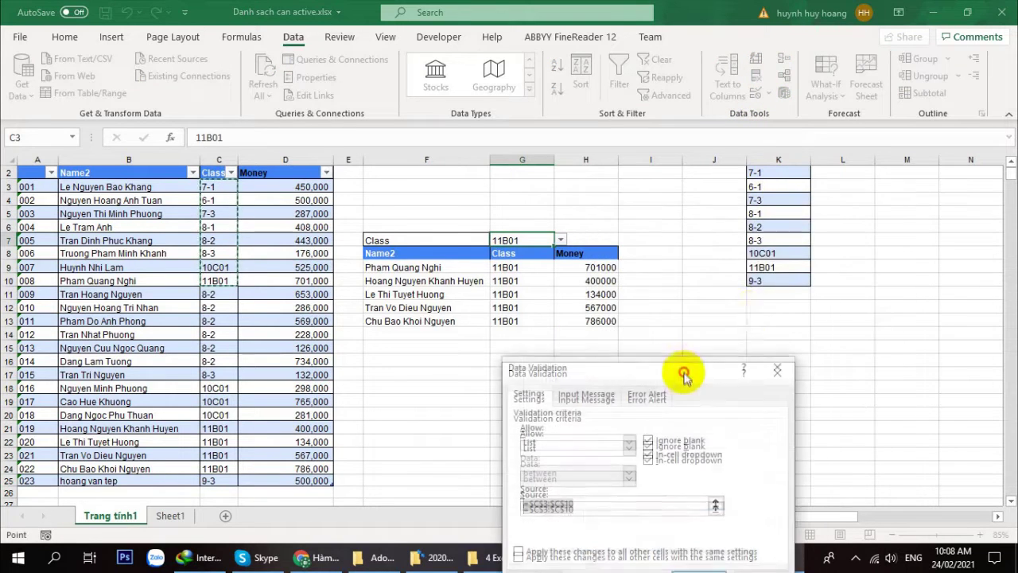
left_click_drag(766, 280, 766, 171)
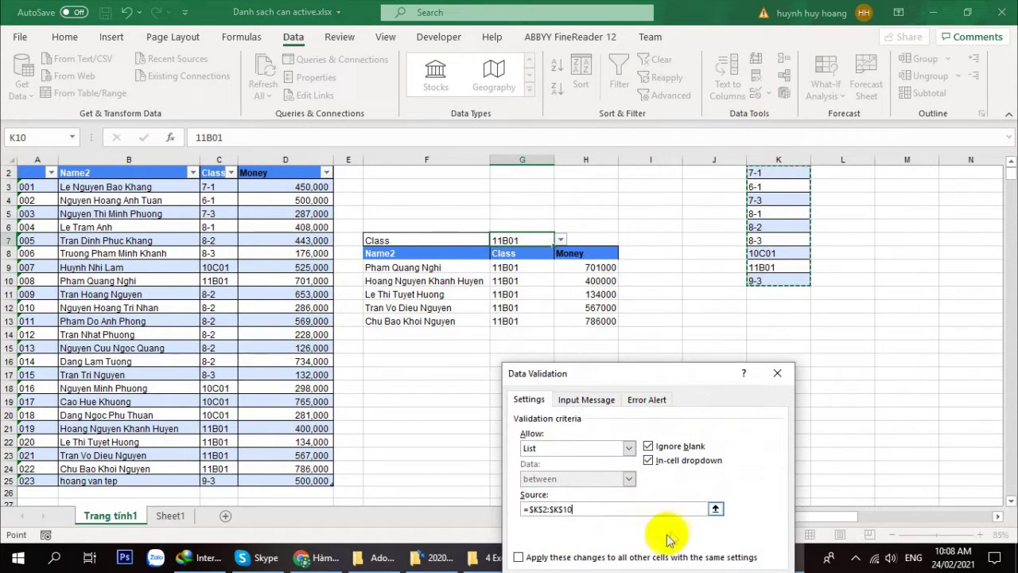
left_click_drag(681, 373, 674, 260)
left_click(688, 473)
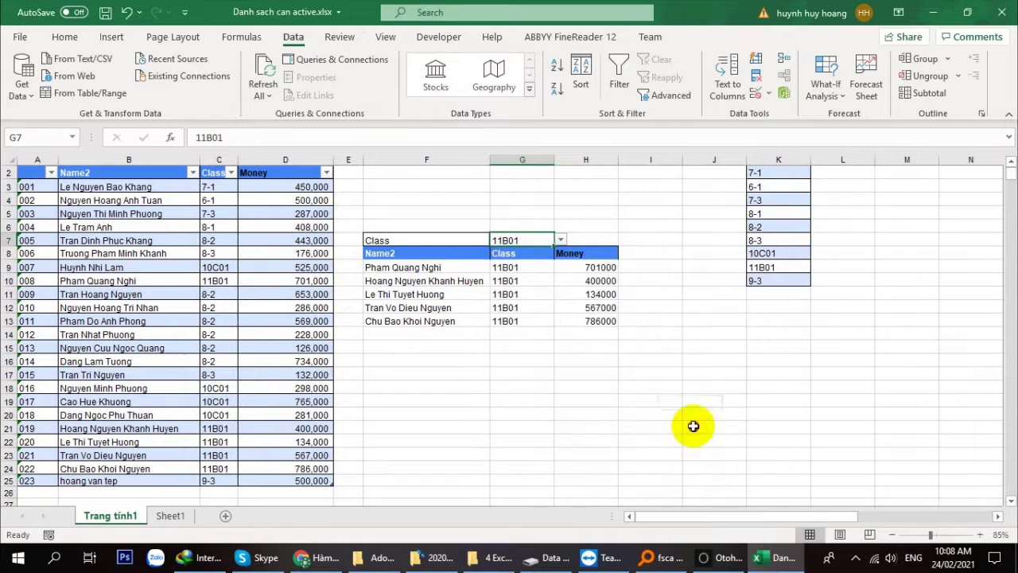
Pick class 9-3 in G7 to show its filtered results.
left_click(524, 240)
left_click(561, 240)
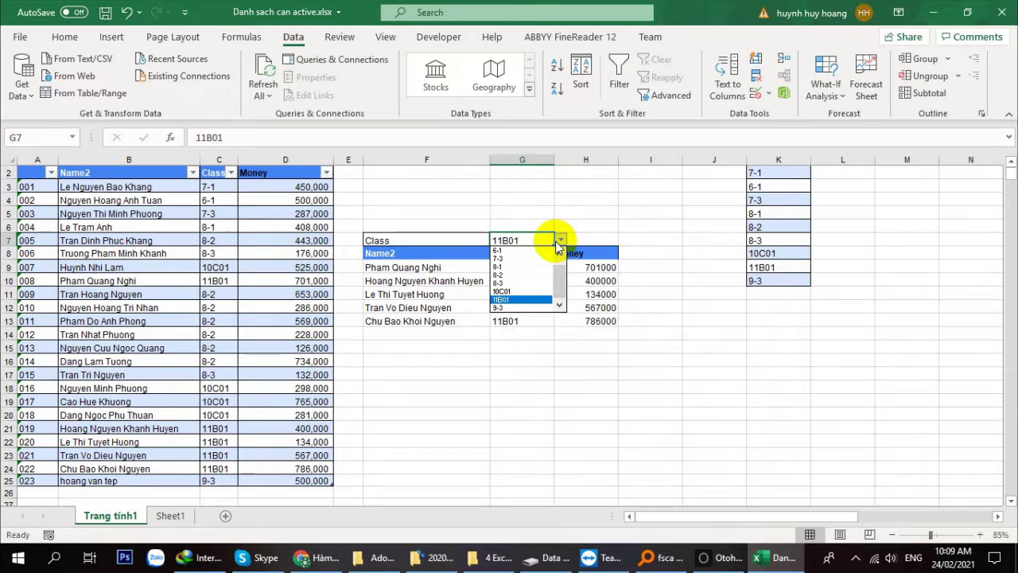
left_click(524, 307)
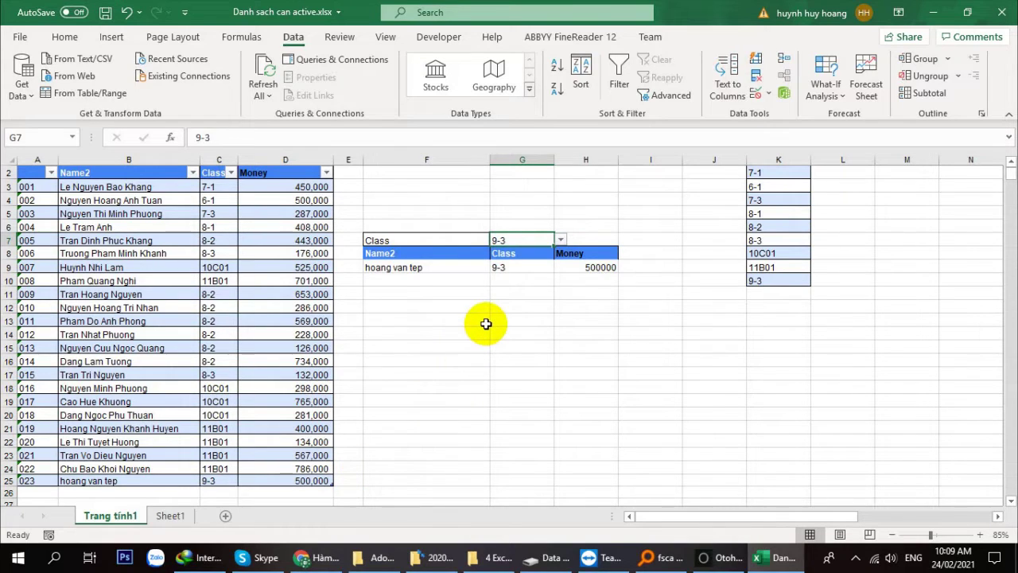
Enter ID 024 in A26, keeping its leading zero.
left_click(148, 494)
left_click(41, 493)
type("024")
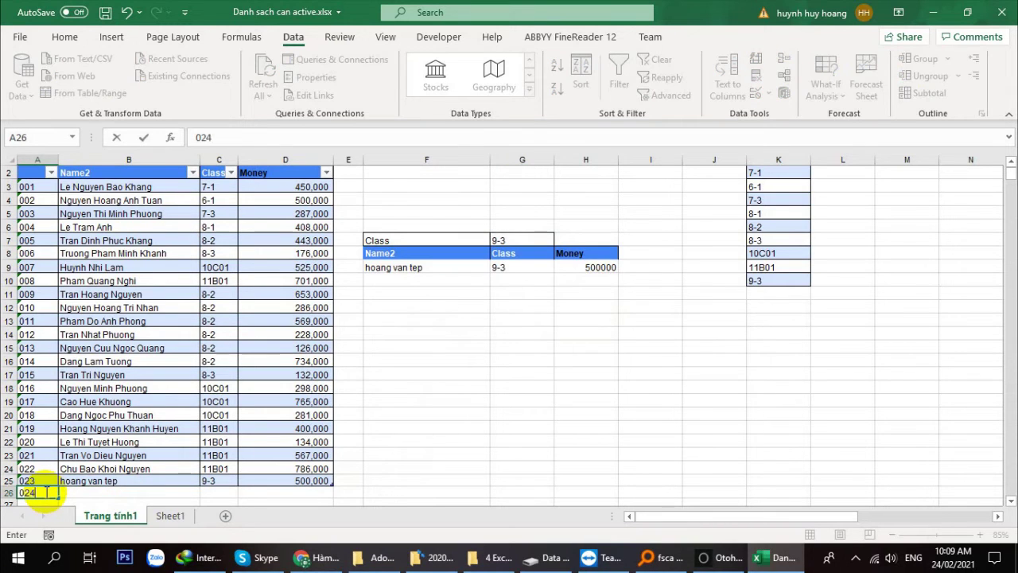
key("Tab")
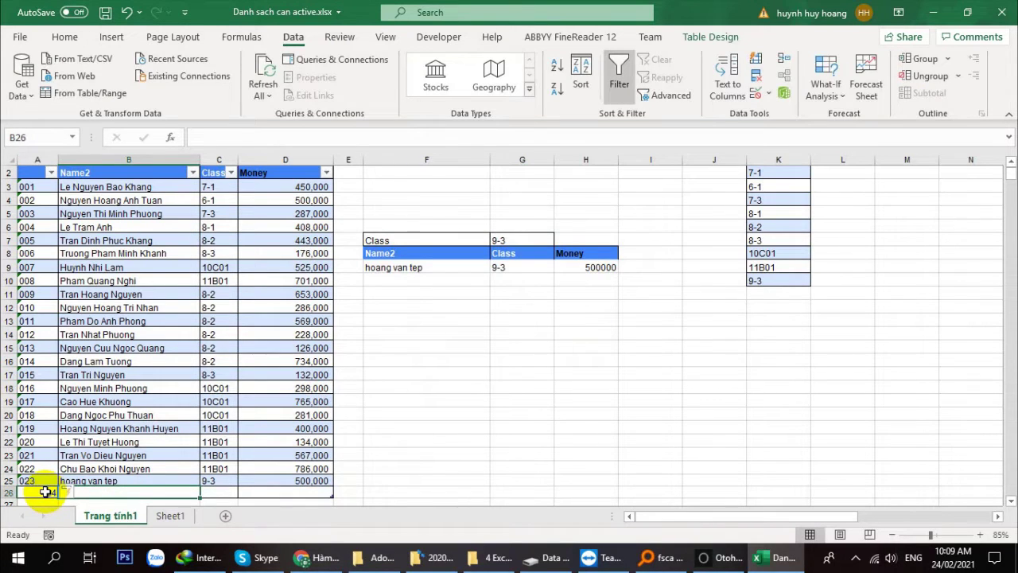
double_click(29, 492)
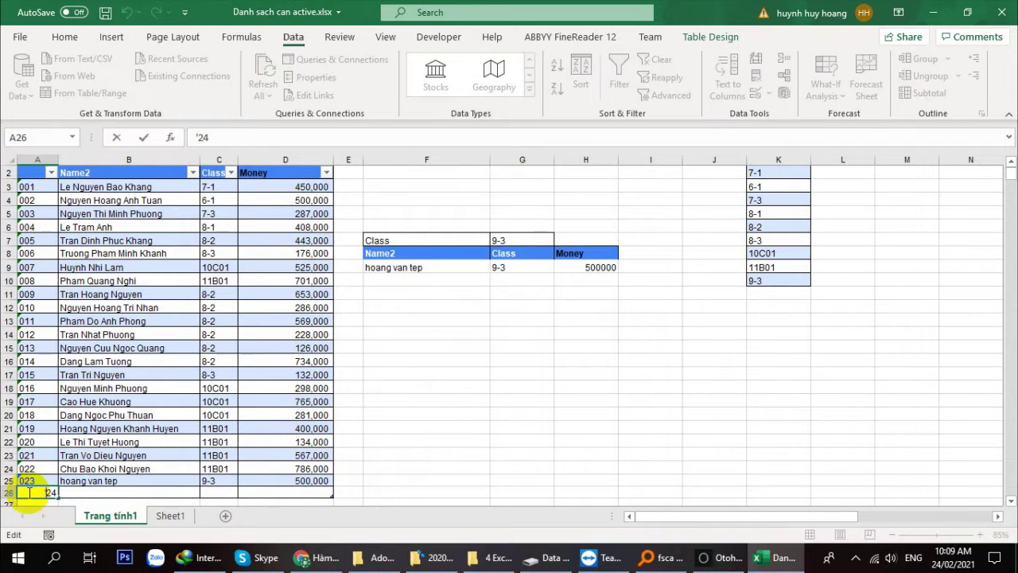
left_click(171, 402)
Fill row 26 with the new student's name, class 11B02 and money 600000.
scroll(159, 406, "down", 2)
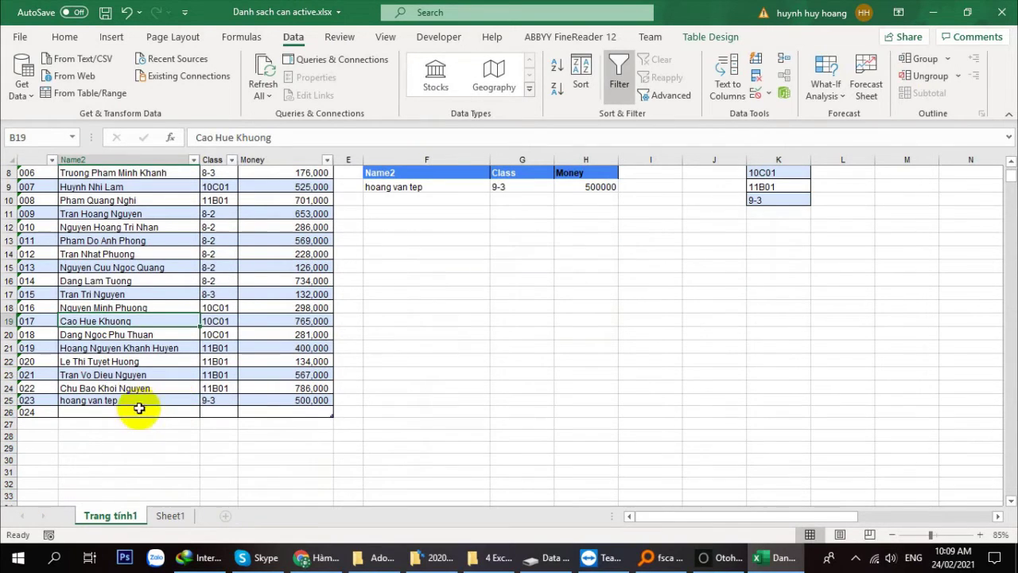
left_click(136, 413)
type("nguyen van bon")
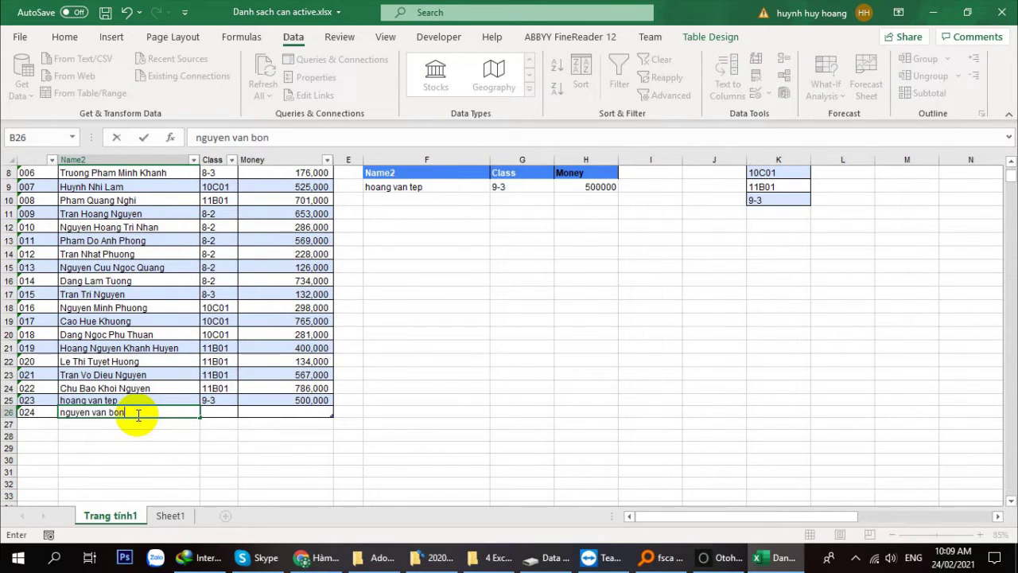
key("Tab")
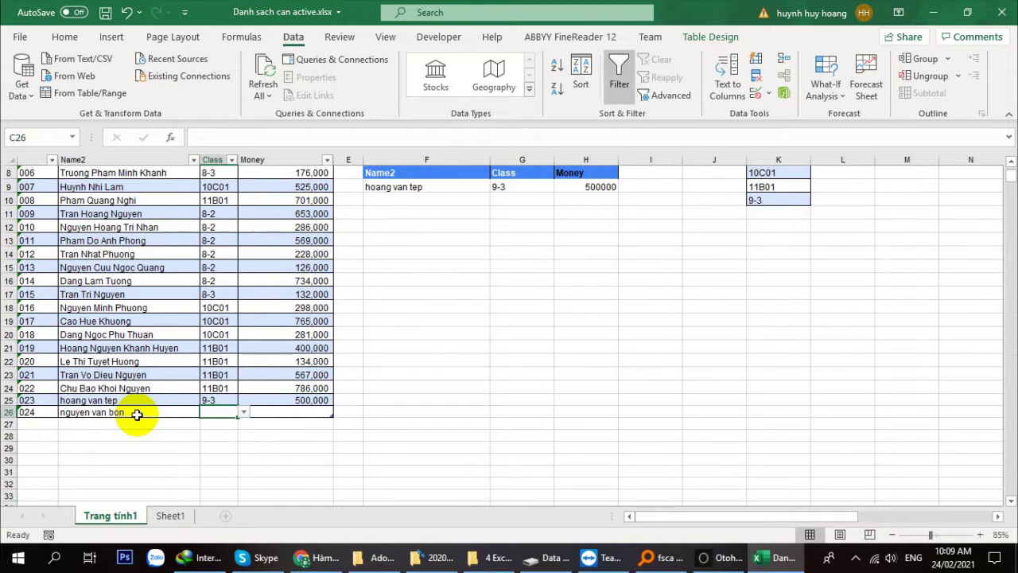
type("11")
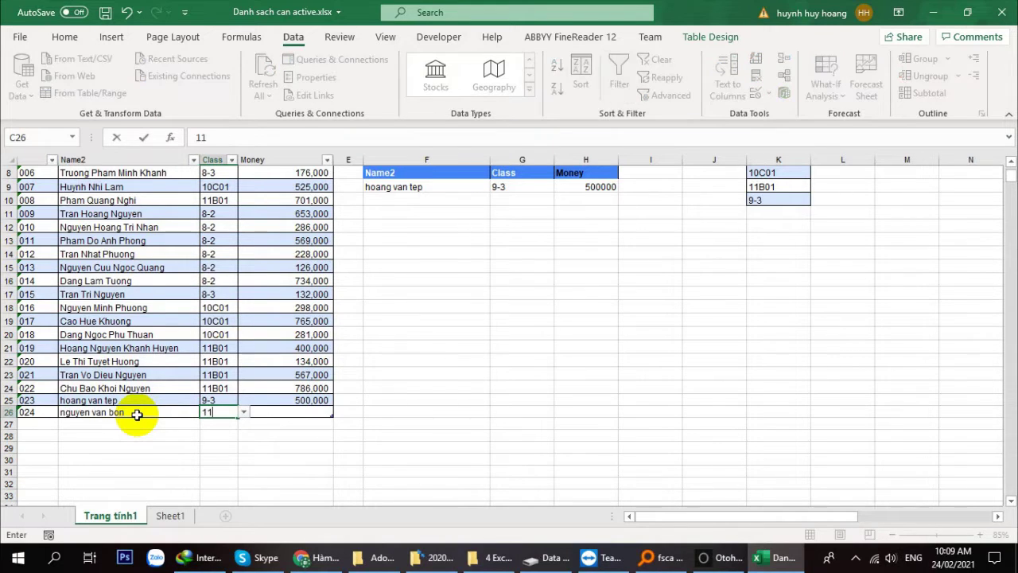
type("B02")
key("Tab")
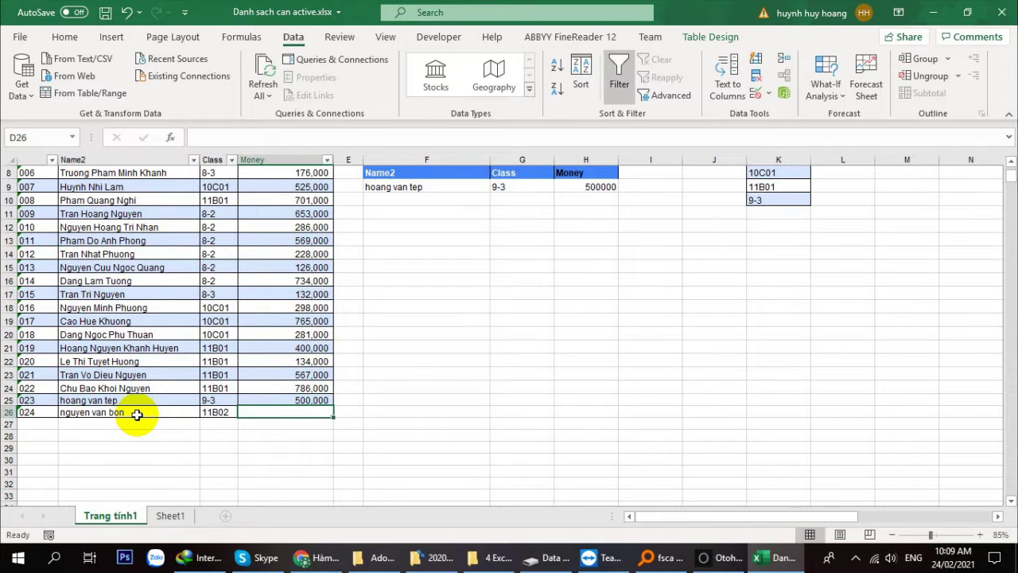
type("600000")
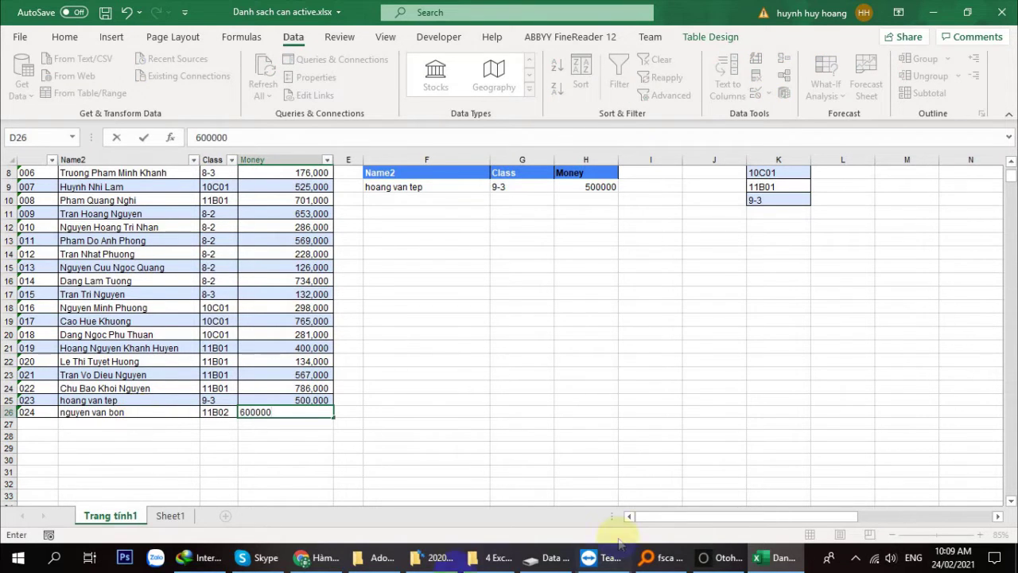
left_click(592, 448)
scroll(595, 446, "up", 2)
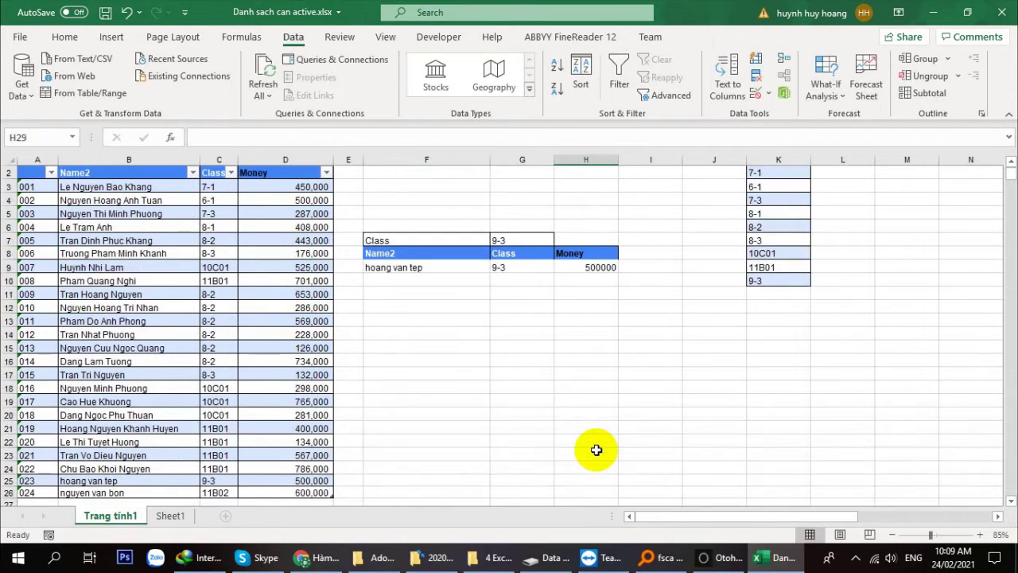
Choose 9-3 from G7's class dropdown and select the class list K2:K10.
left_click(517, 240)
left_click(560, 239)
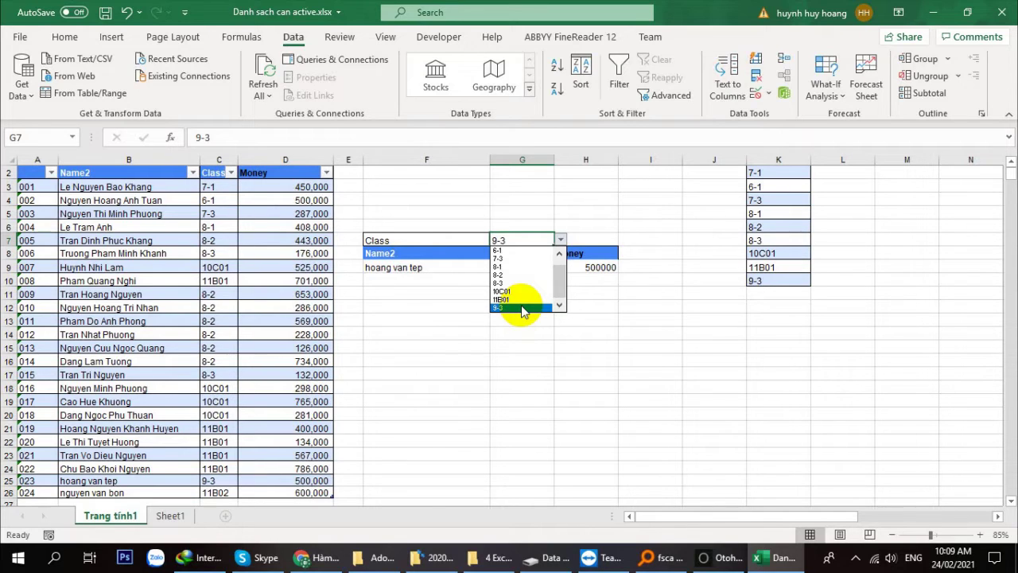
left_click(721, 389)
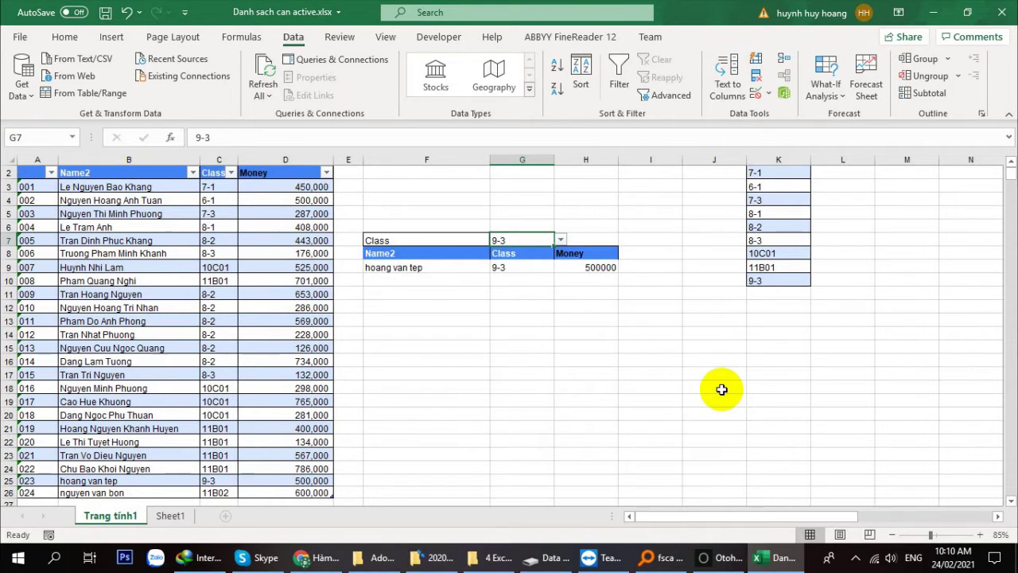
scroll(750, 284, "up", 1)
left_click_drag(759, 196, 777, 299)
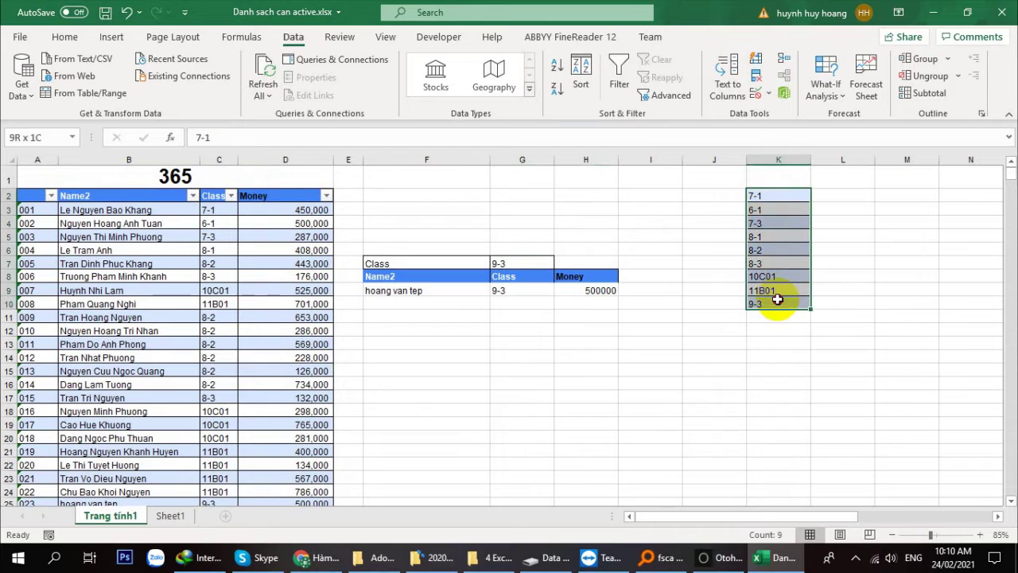
Clear the typed class list in column K and set its fill to No Fill.
key("Delete")
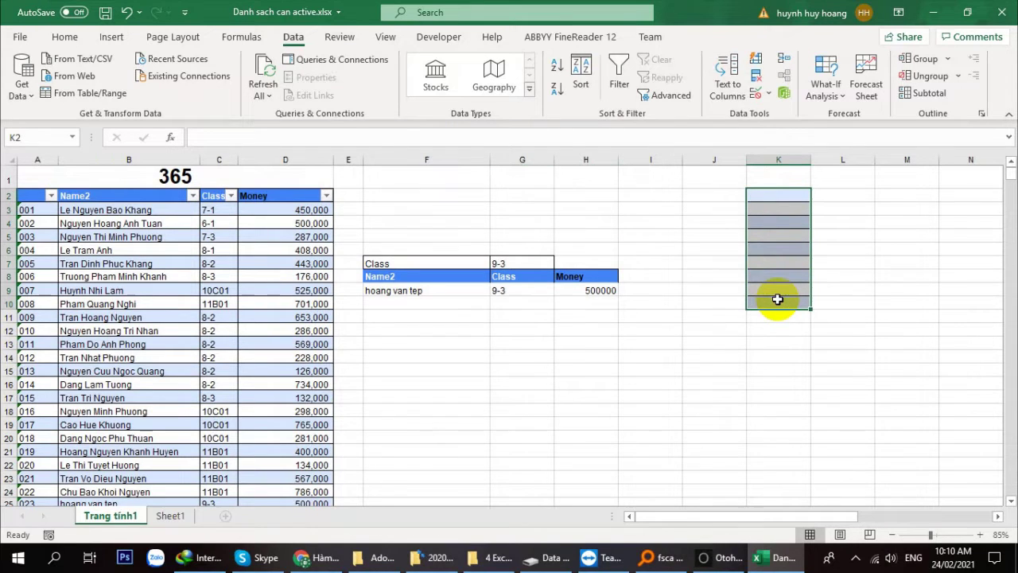
left_click(66, 36)
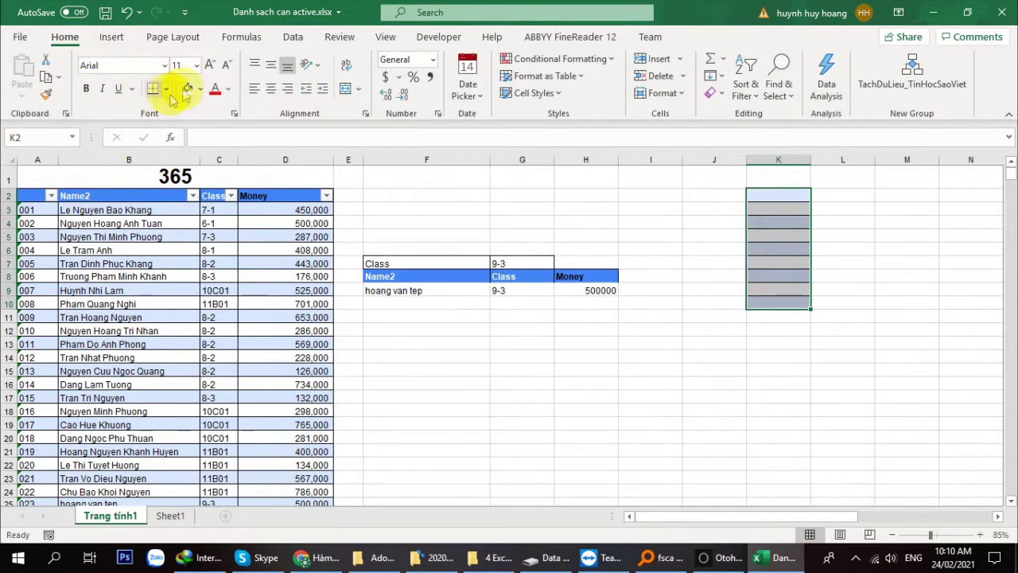
left_click(201, 88)
left_click(208, 253)
left_click(776, 277)
left_click(781, 204)
left_click(786, 198)
Enter =UNIQUE(Table1[Class]) in K2 and check its spilled class list.
type("=unique")
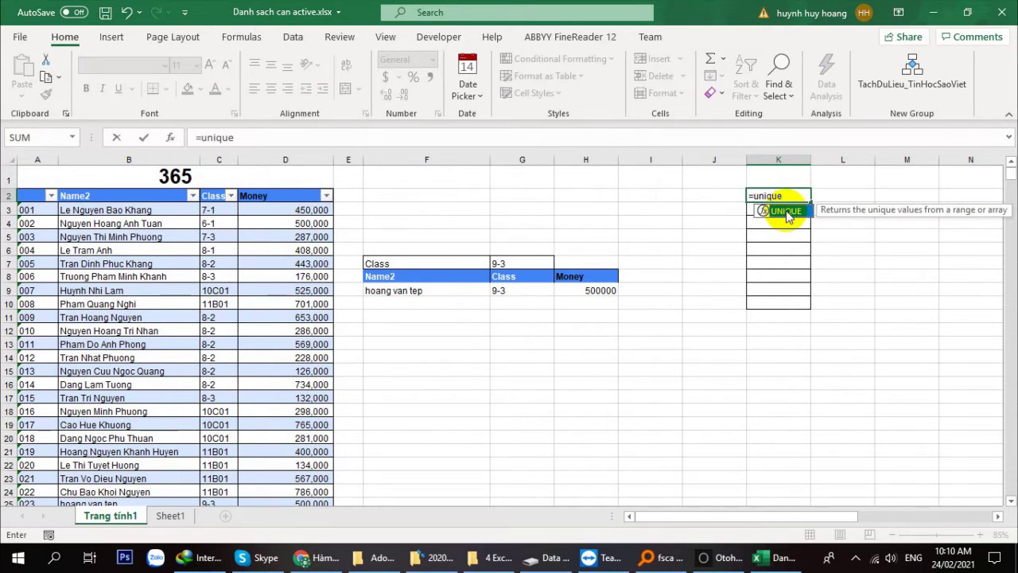
double_click(786, 211)
mouse_move(218, 210)
left_mouse_down()
mouse_move(185, 567)
mouse_move(219, 479)
left_mouse_up()
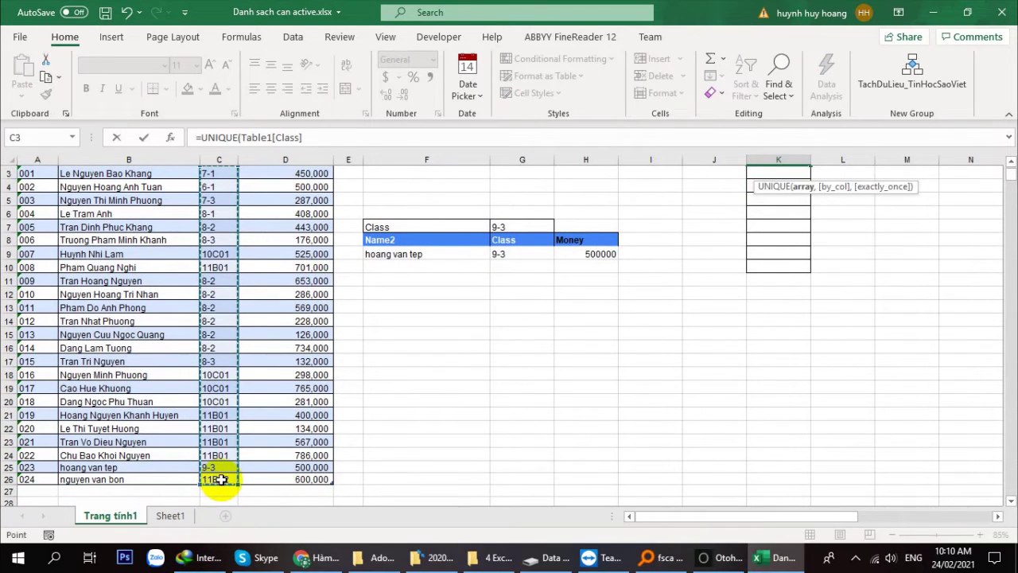
type(")")
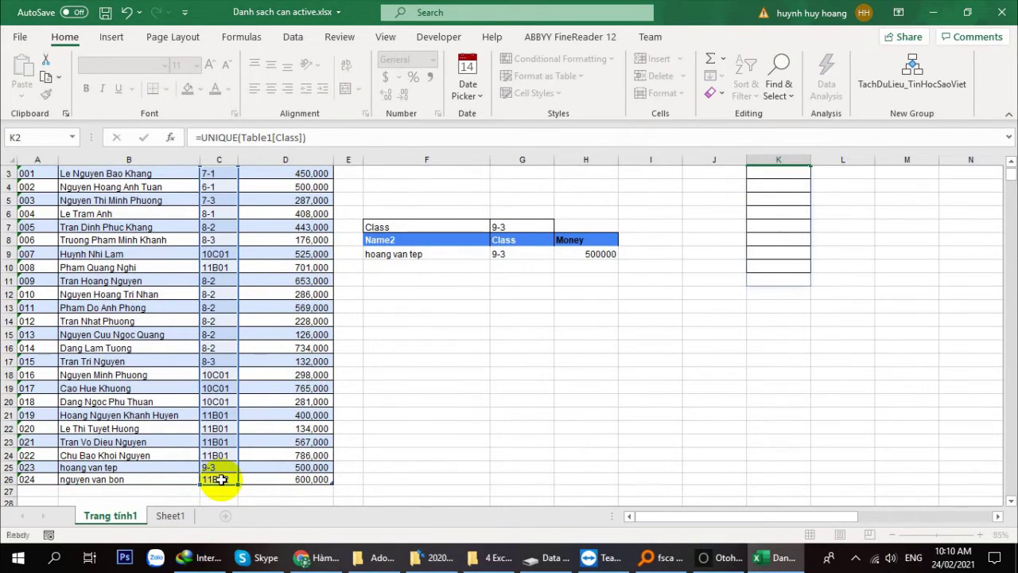
key("Return")
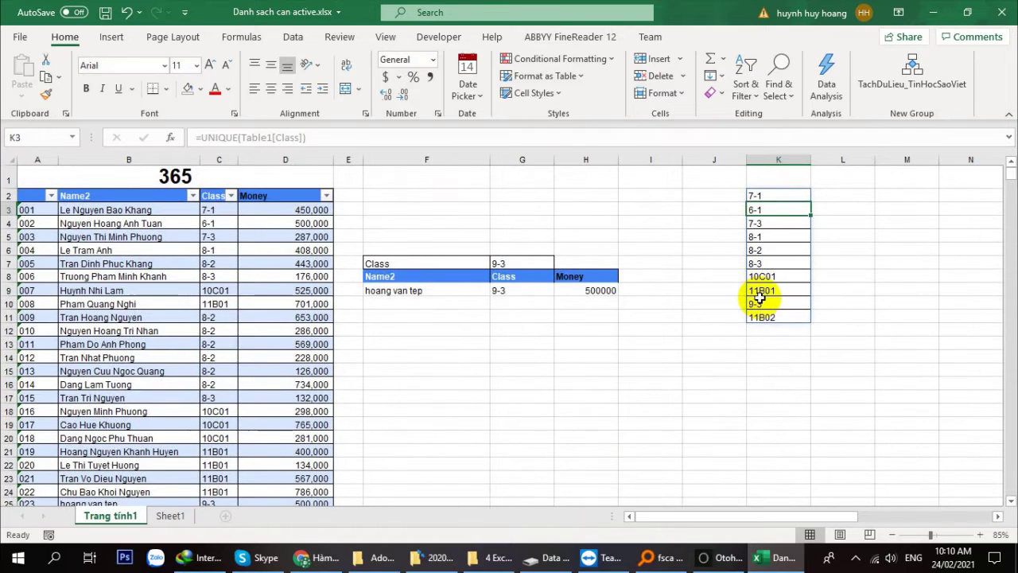
left_click_drag(772, 195, 784, 318)
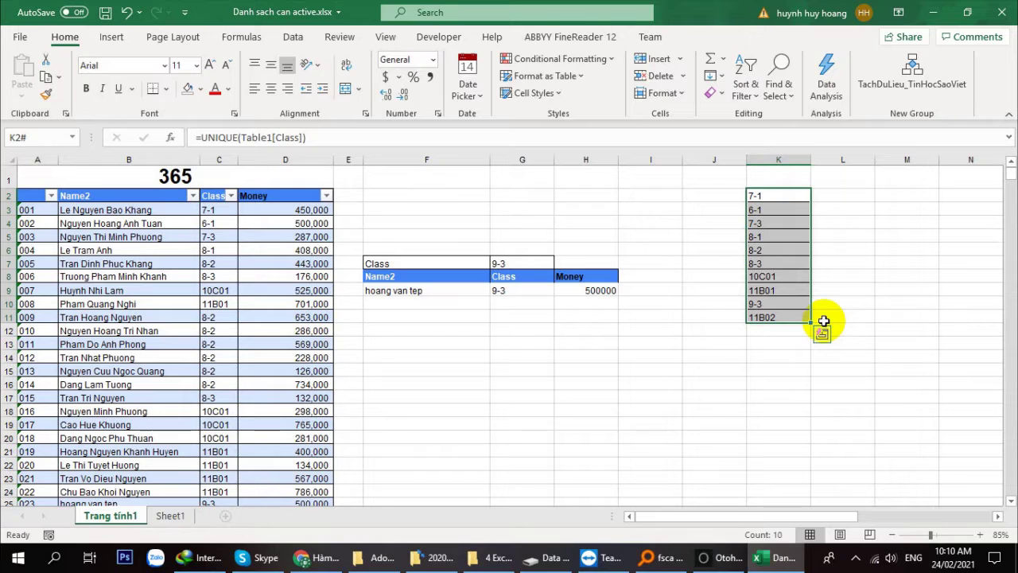
left_click(774, 195)
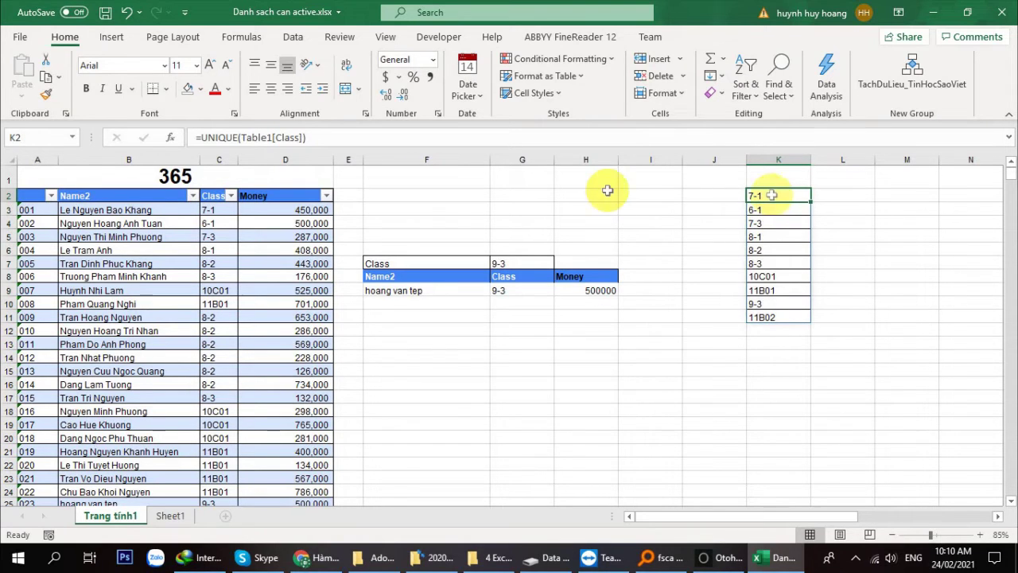
Change K2's formula to =SORT(UNIQUE(Table1[Class])) so classes list alphabetically.
left_click(197, 136)
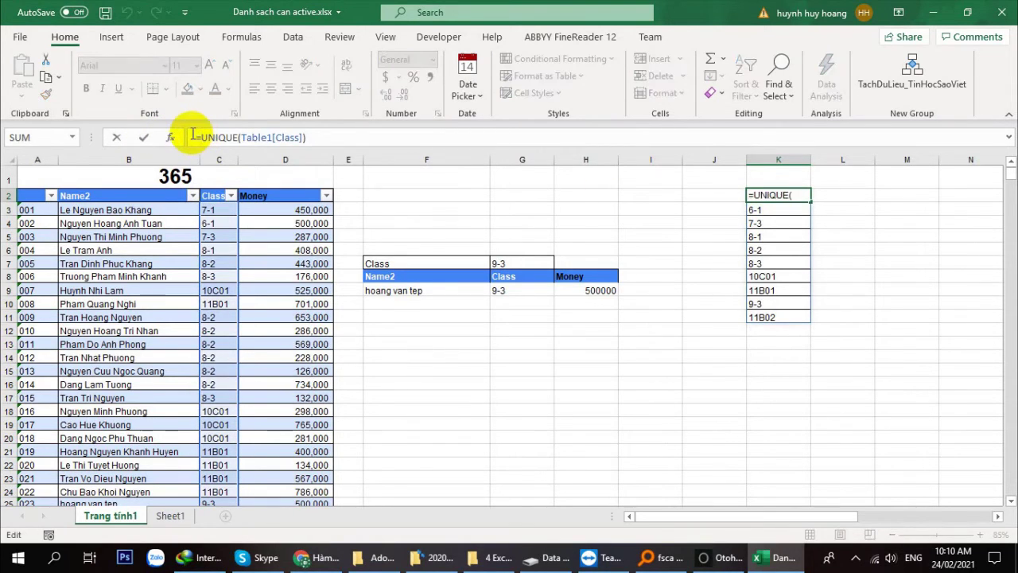
type("sốt")
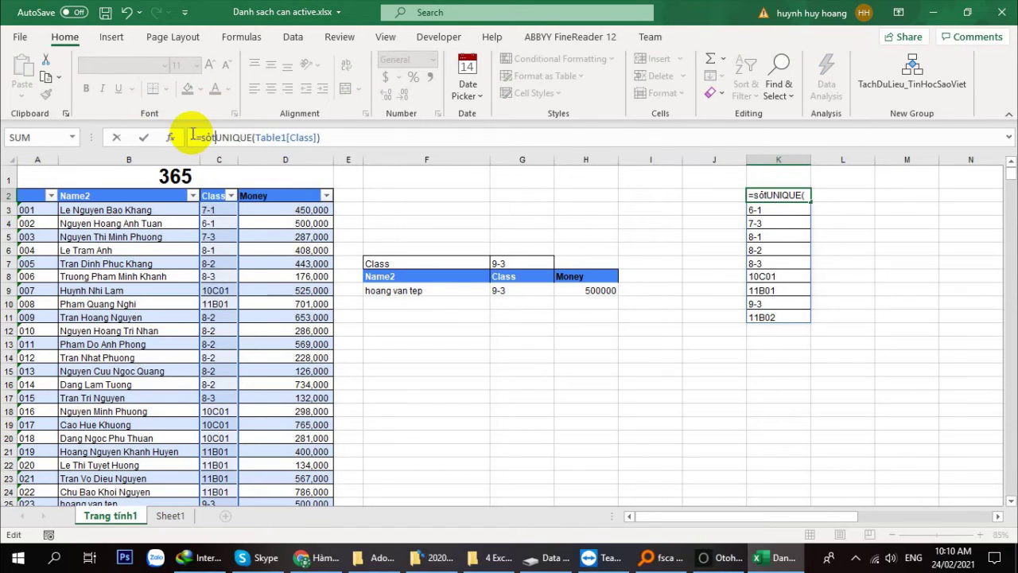
type("rt(")
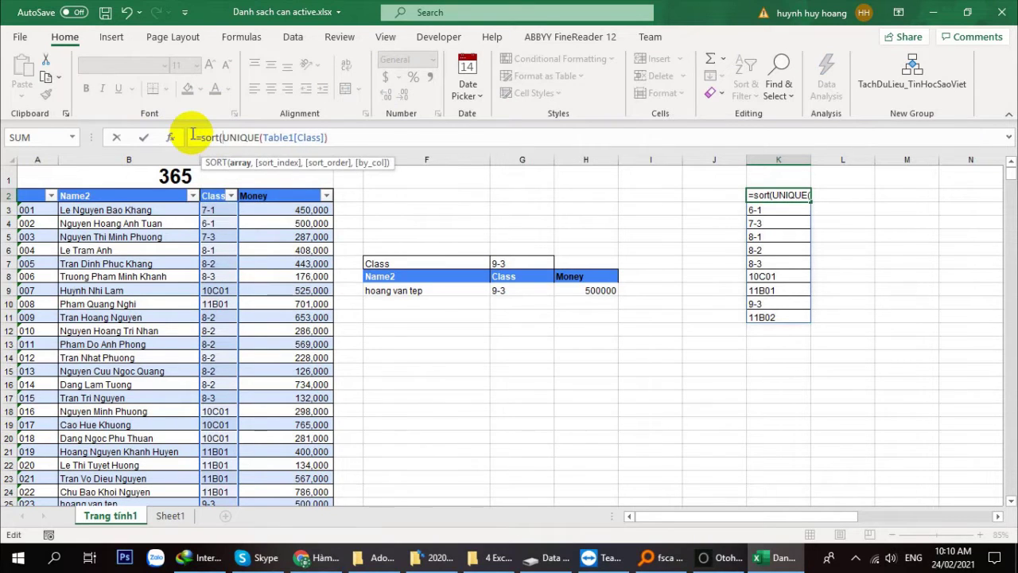
left_click(350, 137)
type(")")
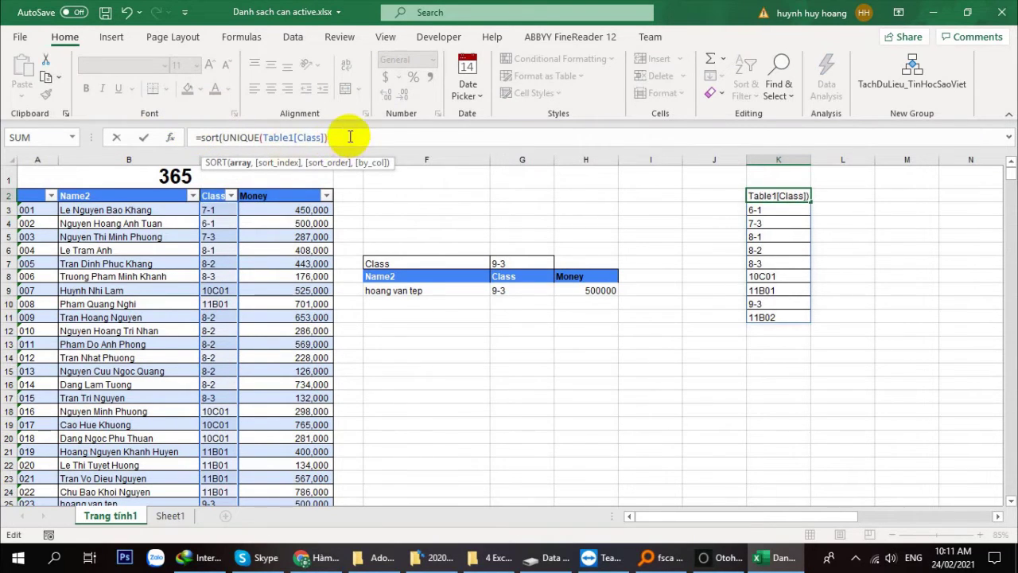
type(")")
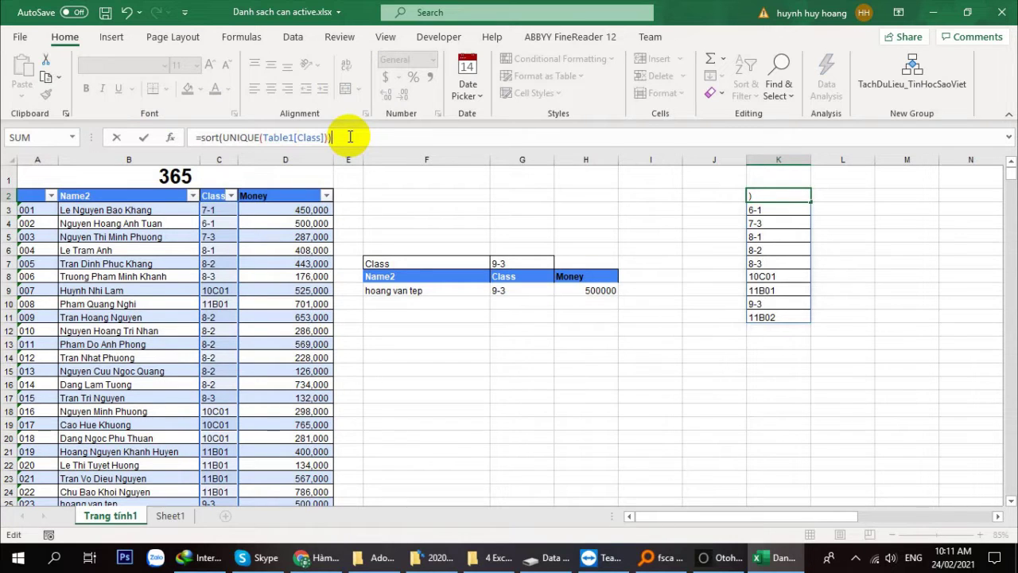
key("Return")
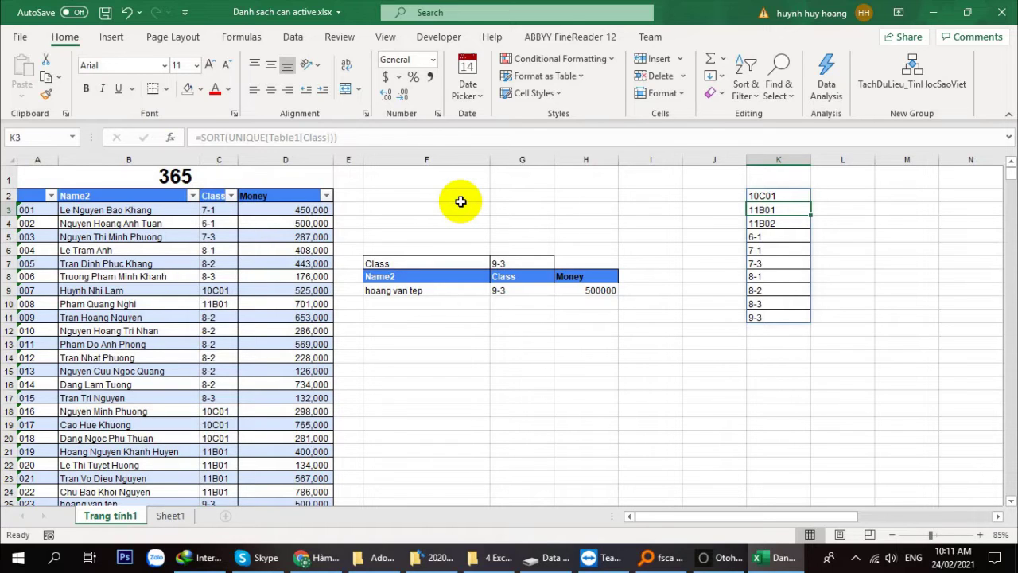
left_click(650, 369)
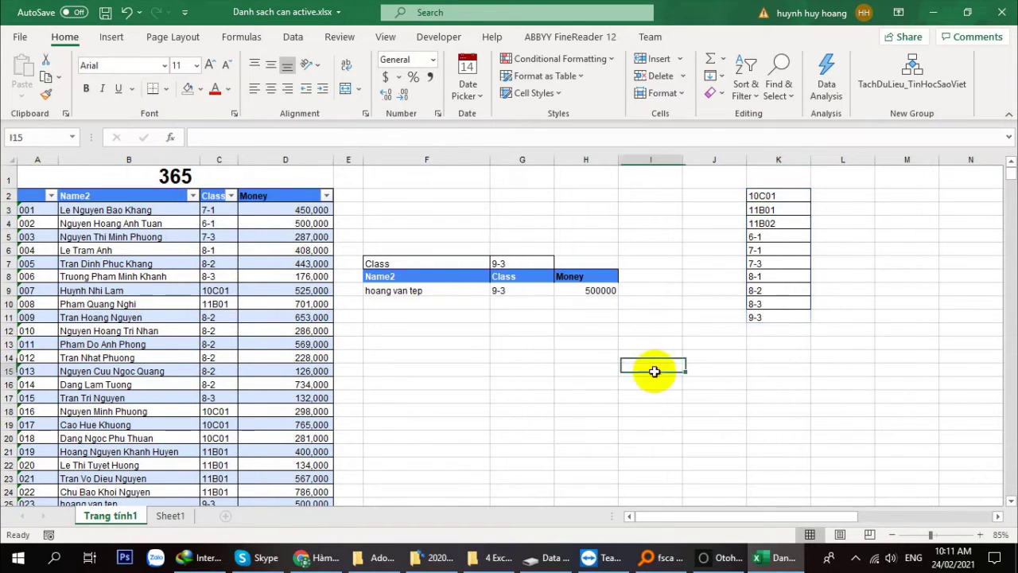
Change G7's validation list source from K2:K10 to the spilled range =$K$2#.
left_click(500, 264)
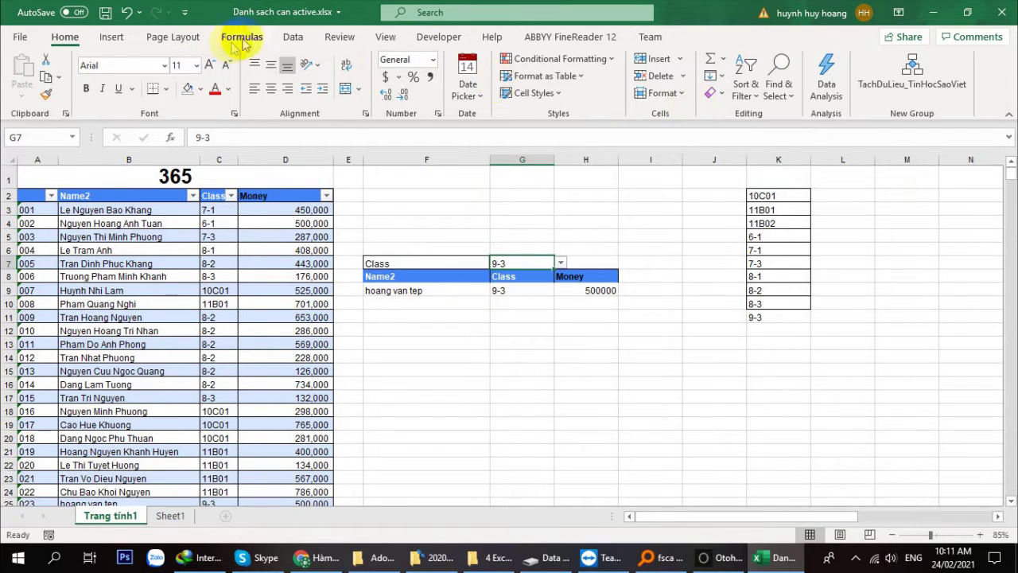
left_click(293, 37)
left_click(765, 95)
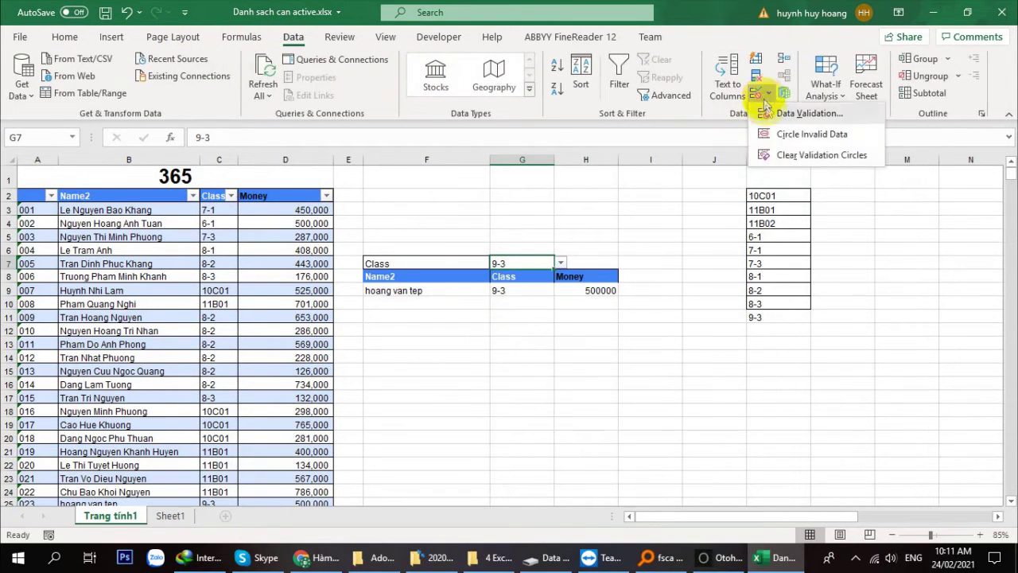
left_click(776, 110)
left_click_drag(603, 274, 801, 302)
left_click_drag(791, 416, 628, 416)
key("BackSpace")
left_click(769, 197)
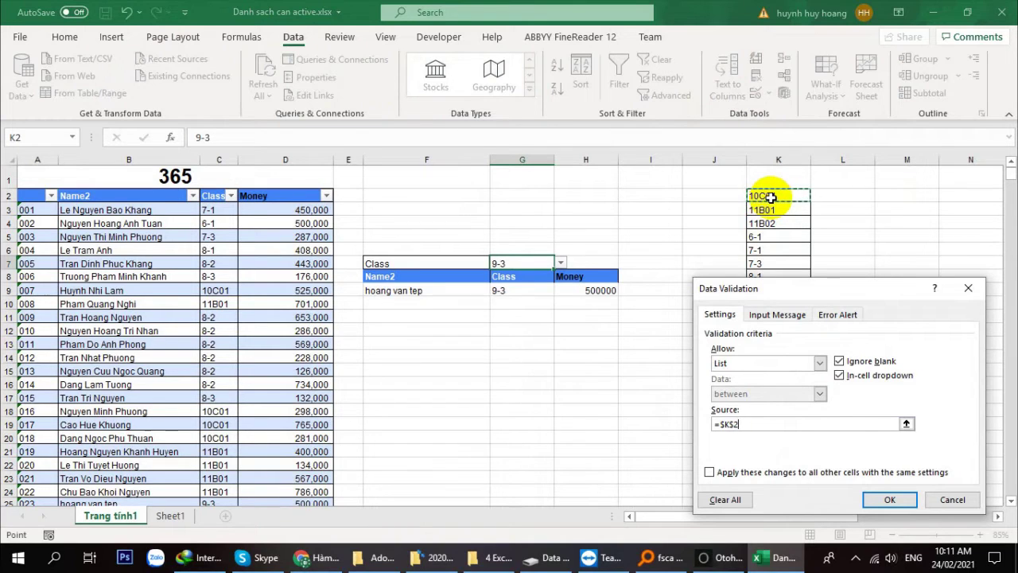
left_click(742, 424)
type("#")
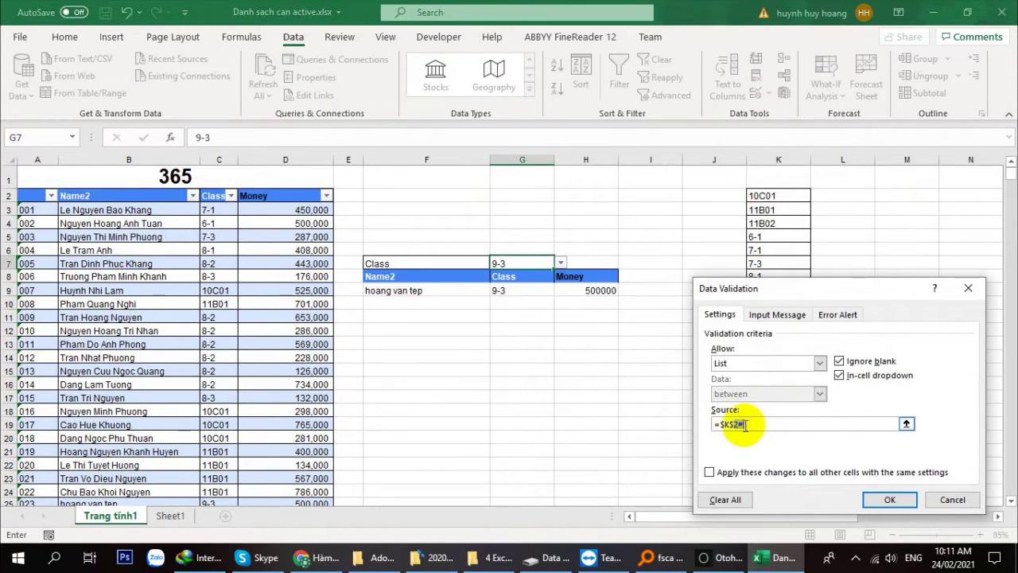
left_click(892, 499)
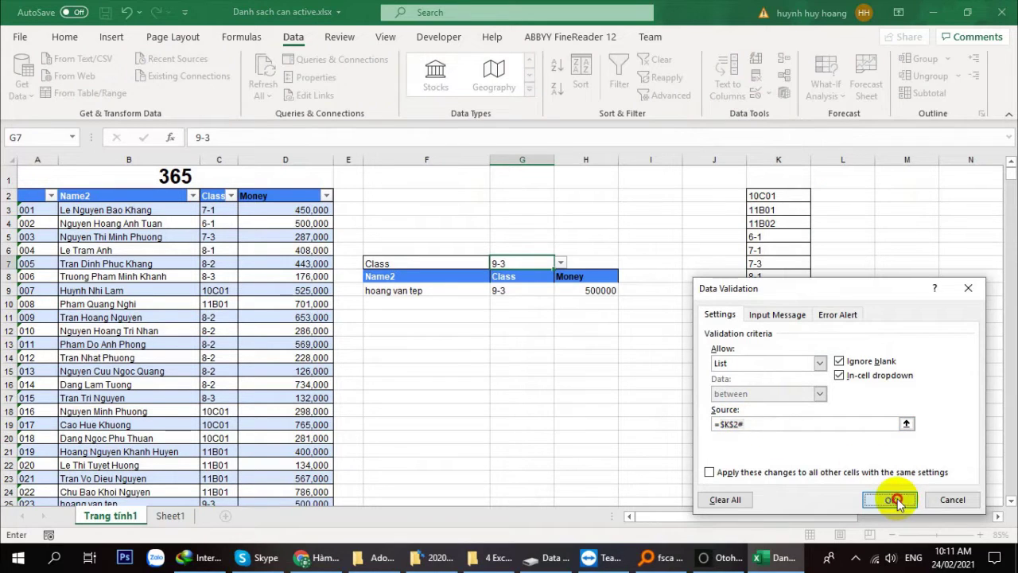
Pick class 8-2 in G7 to list its seven students and their money.
left_click(559, 265)
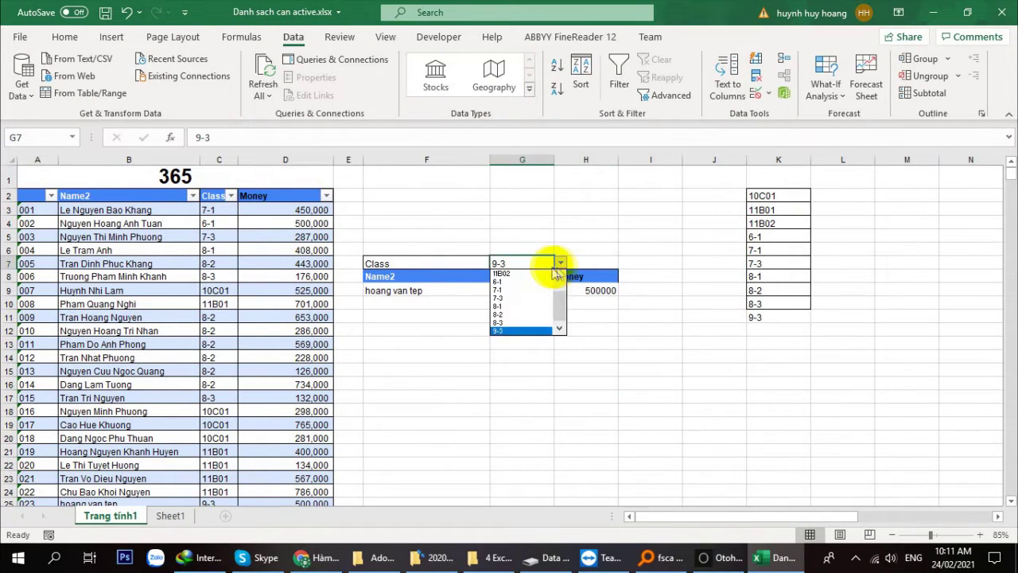
mouse_move(558, 302)
left_mouse_down()
mouse_move(558, 328)
mouse_move(552, 290)
left_mouse_up()
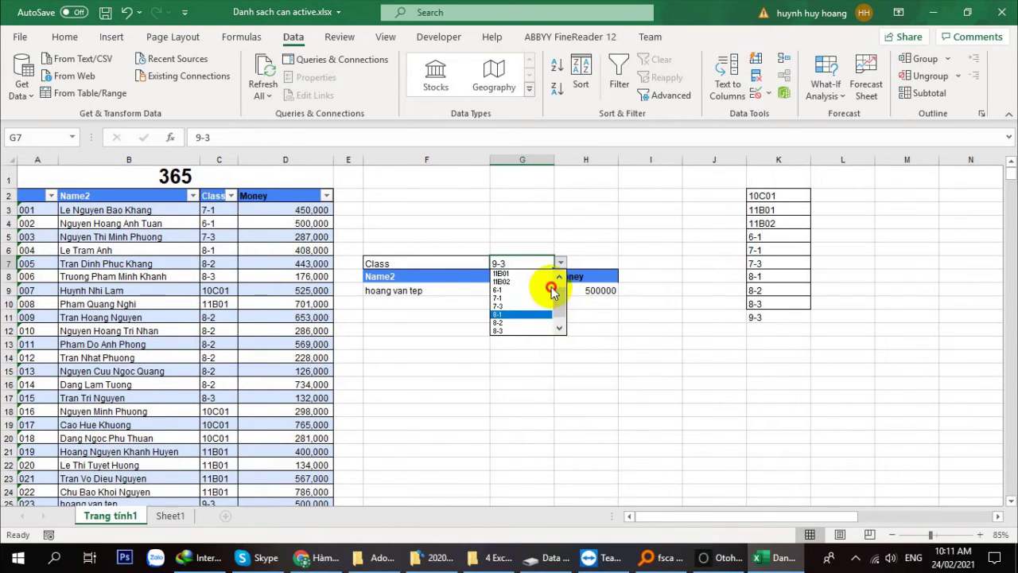
left_click(517, 291)
left_click(569, 265)
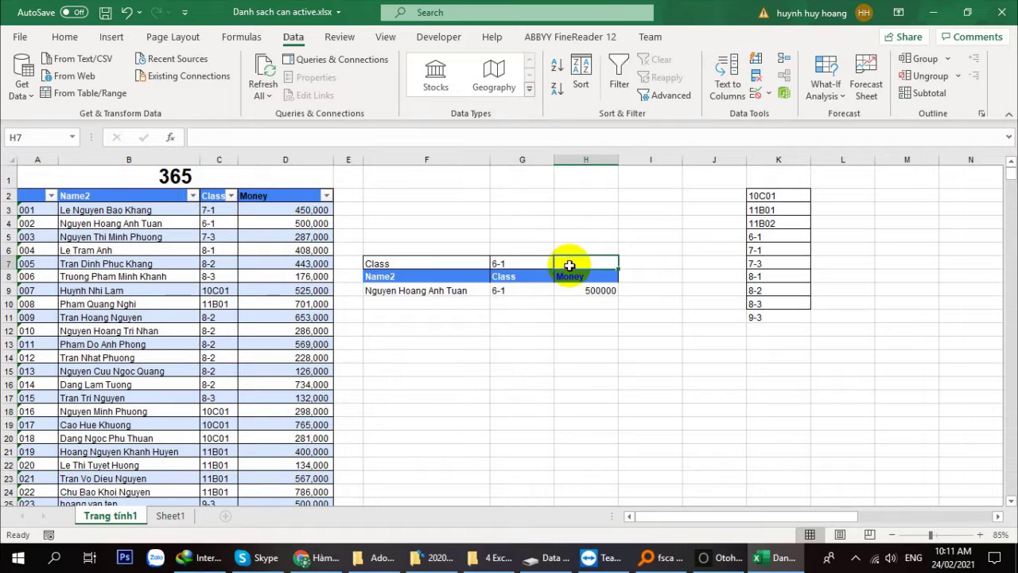
left_click(551, 264)
left_click(561, 263)
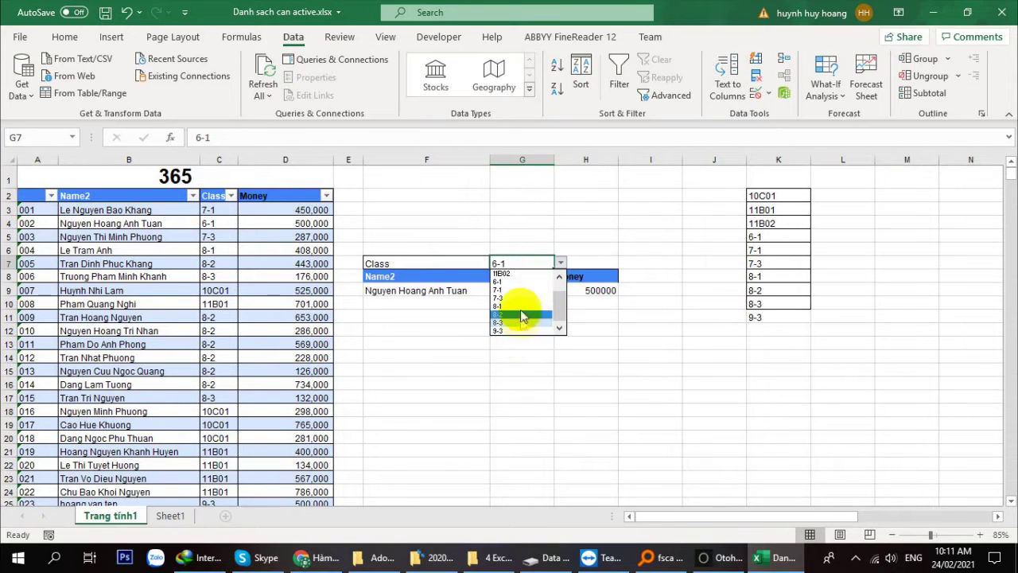
left_click(522, 316)
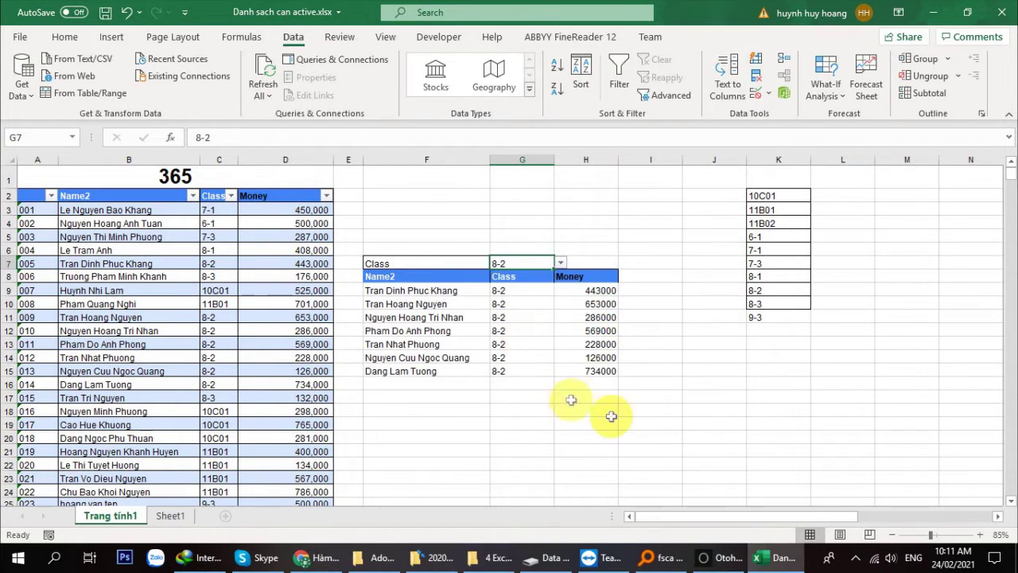
left_click(572, 421)
scroll(466, 389, "down", 1)
scroll(466, 390, "down", 2)
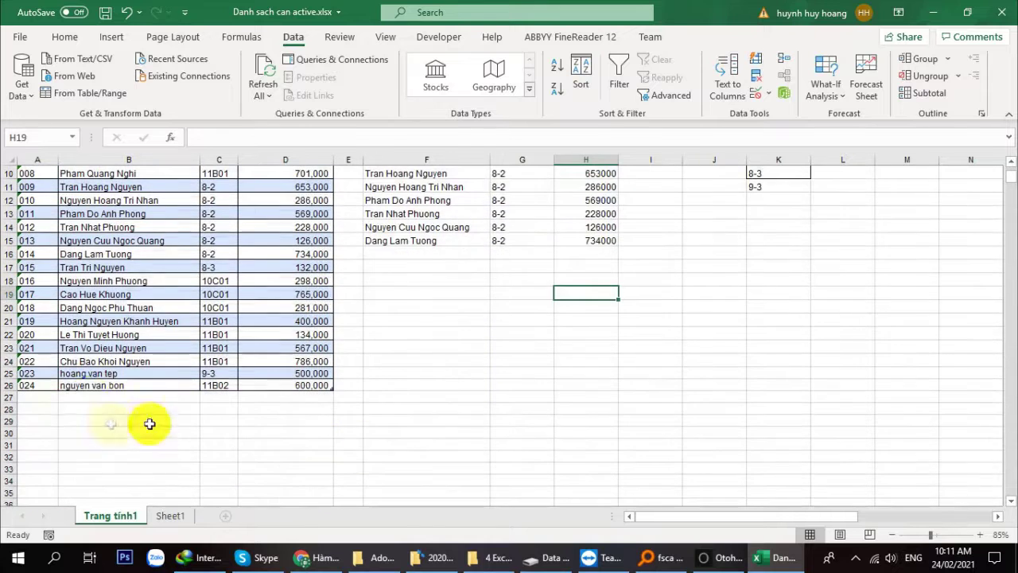
Add student 025 in row 27 with a name, class 10C02 and money 700,000.
left_click(41, 383)
left_click_drag(57, 390, 57, 400)
left_click(127, 399)
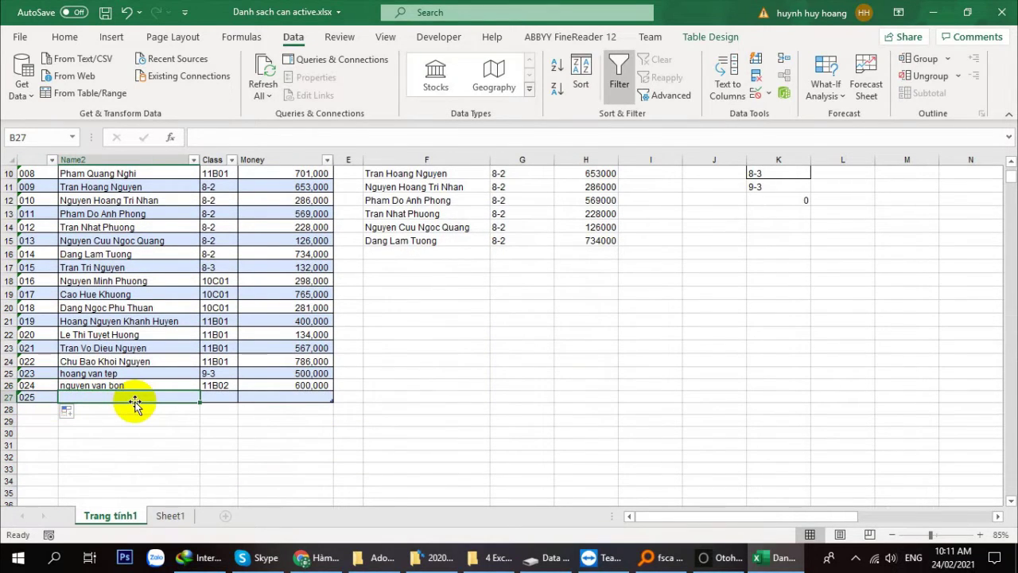
type("Le thi ba")
key("Tab")
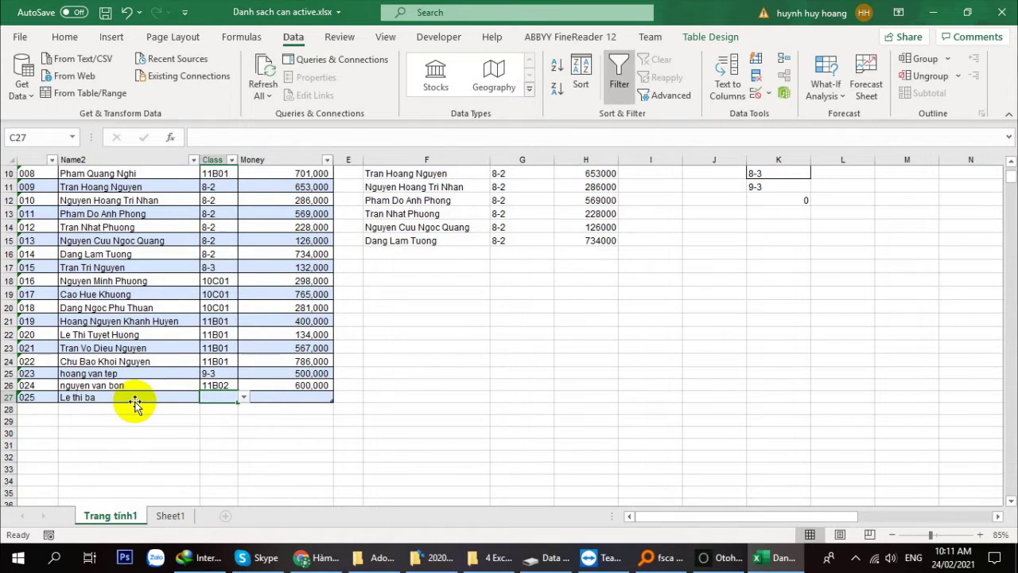
type("10")
type("C01")
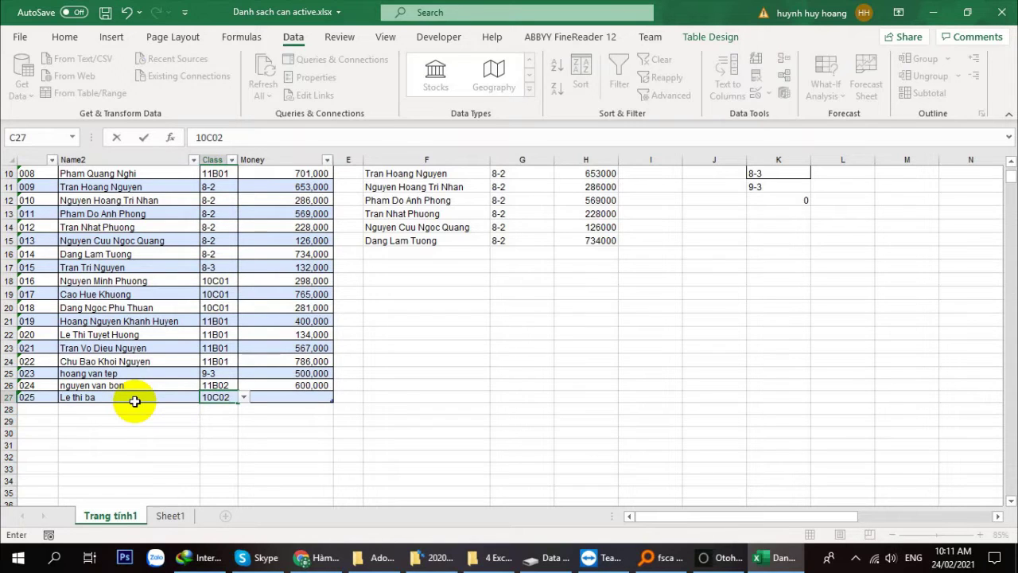
key("Tab")
type("7")
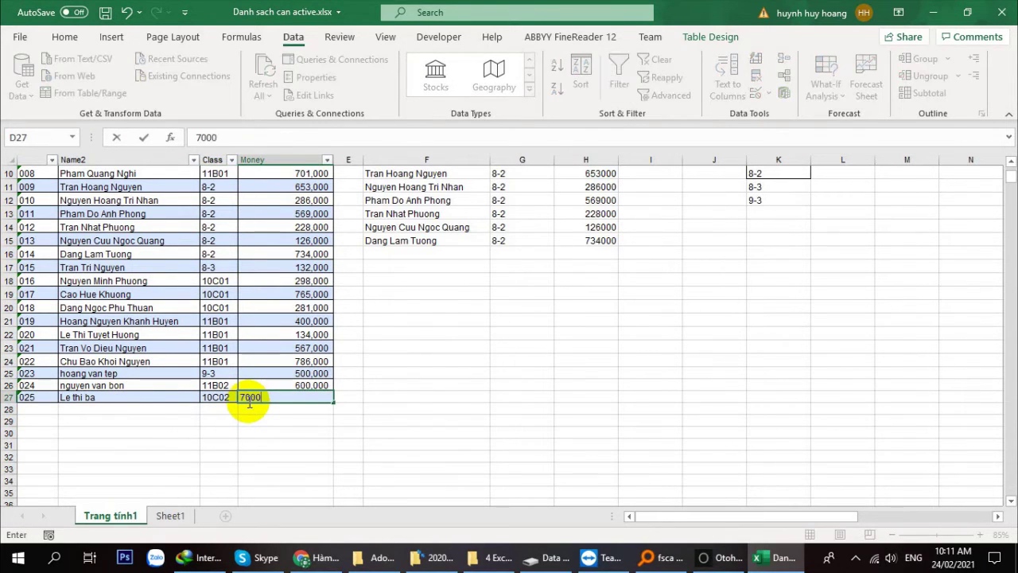
left_click(685, 424)
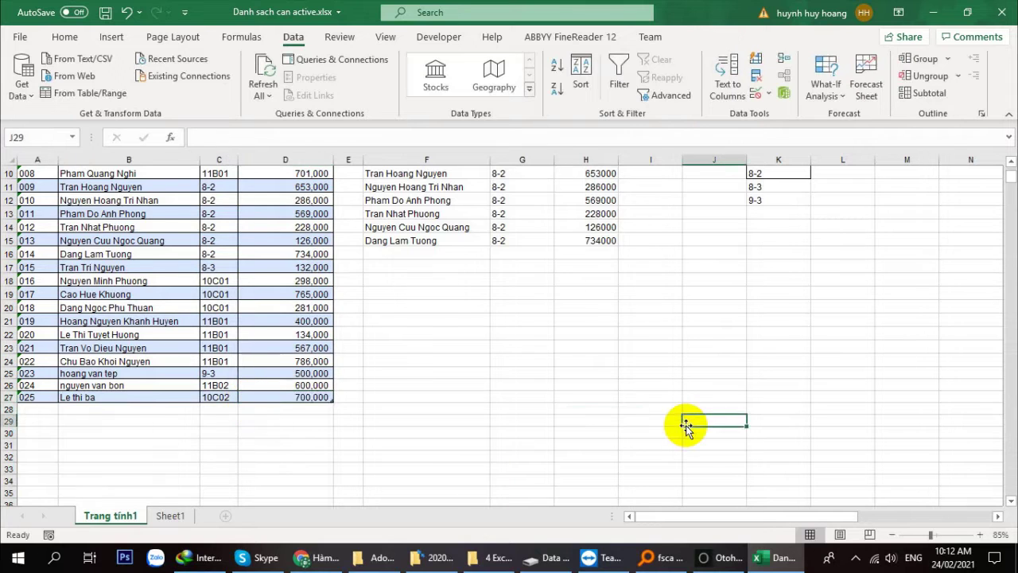
Choose 10C02 in G7 to show its student, then start a label in F12.
scroll(716, 318, "up", 3)
left_click_drag(762, 195, 768, 329)
left_click(772, 209)
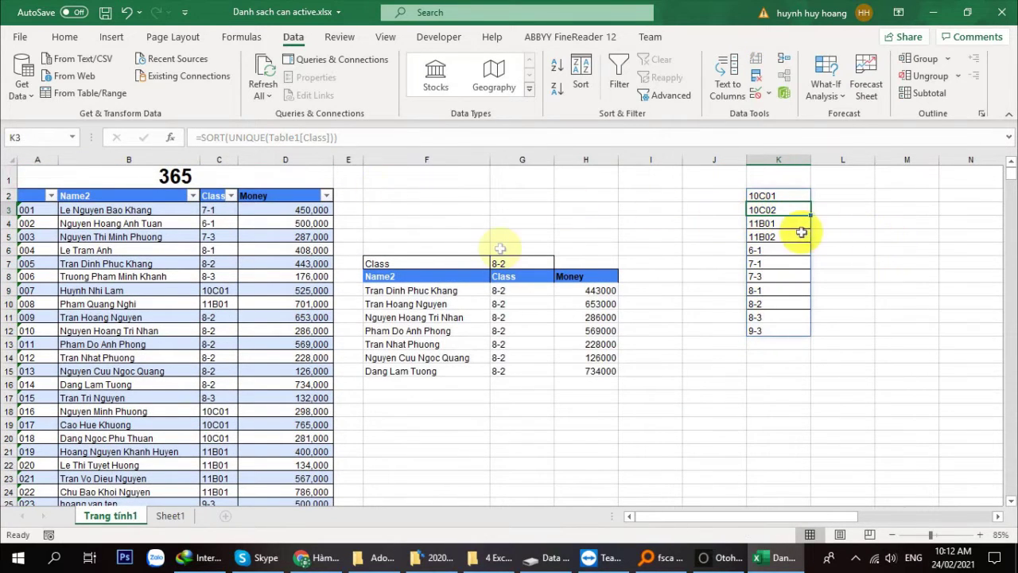
left_click(540, 264)
left_click(560, 263)
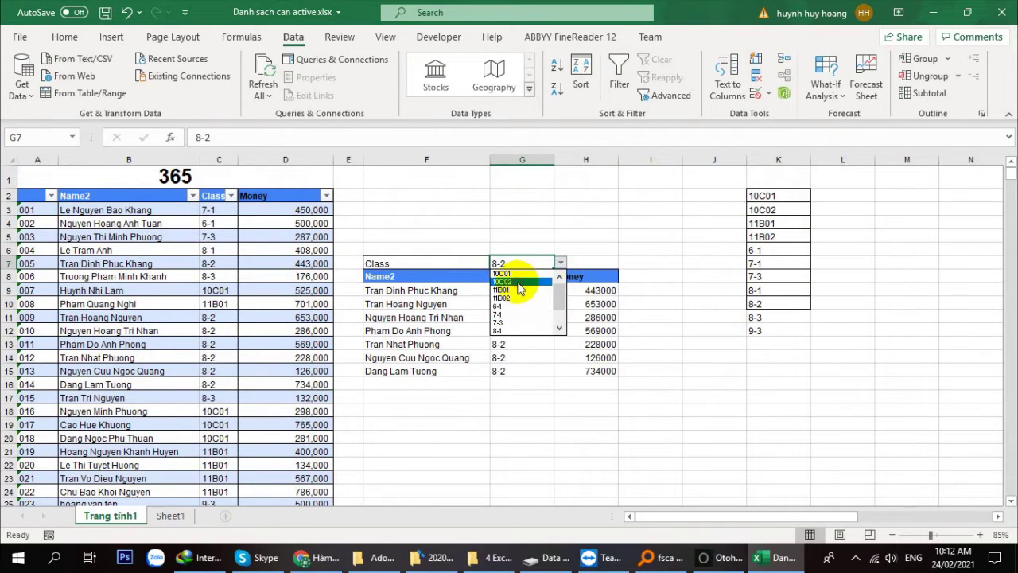
left_click(518, 283)
left_click(531, 383)
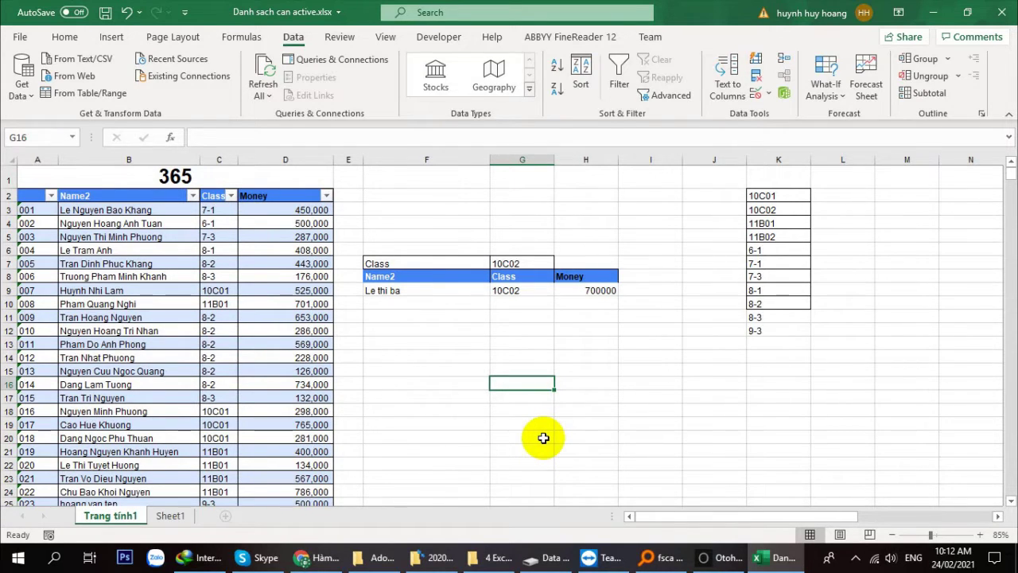
left_click(421, 334)
type("Ten hoc sinh")
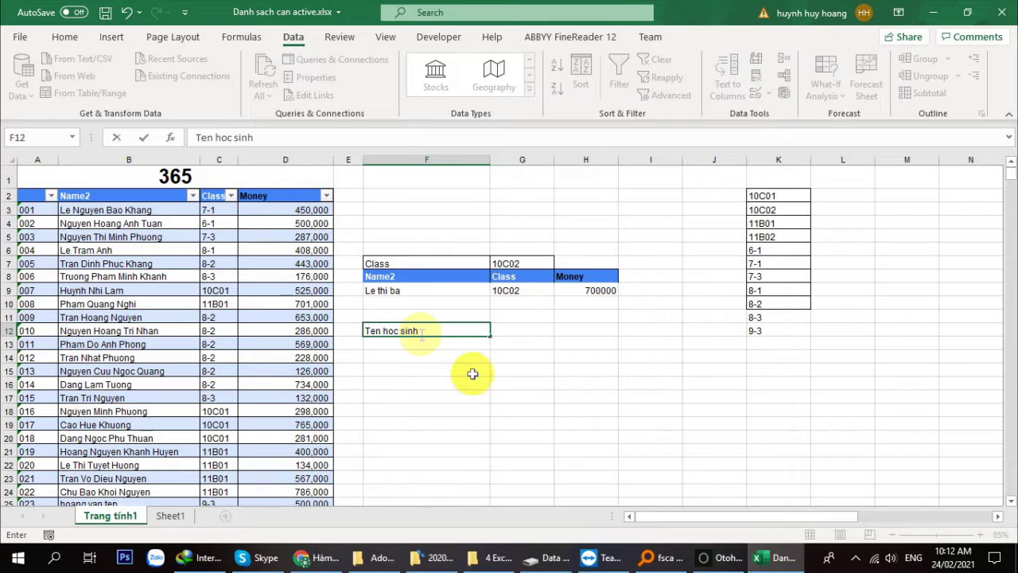
Finish the Ten hoc sinh label and merge G12:I12 into one left-aligned cell.
left_click(519, 398)
left_click_drag(521, 331, 666, 333)
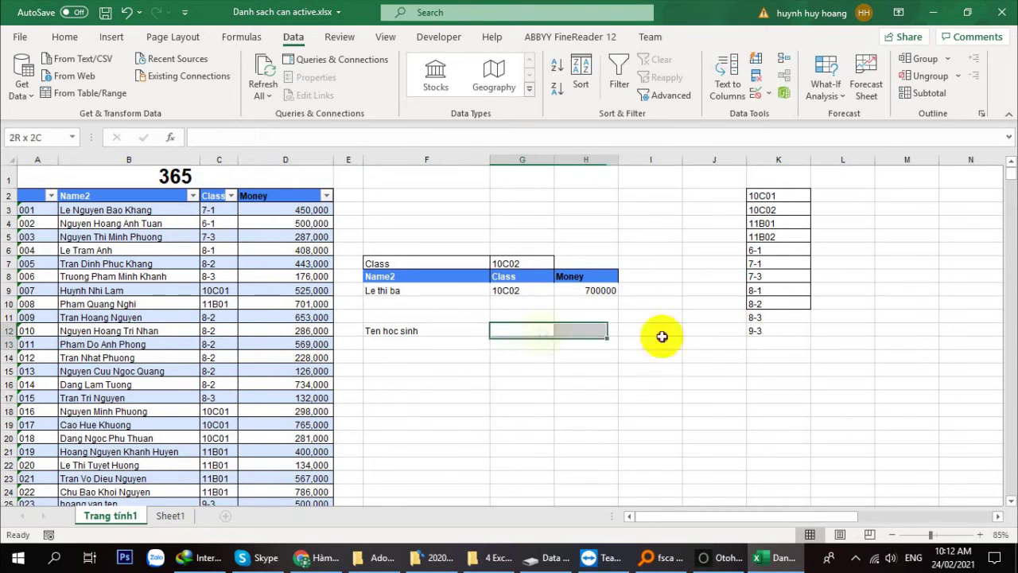
left_click(65, 37)
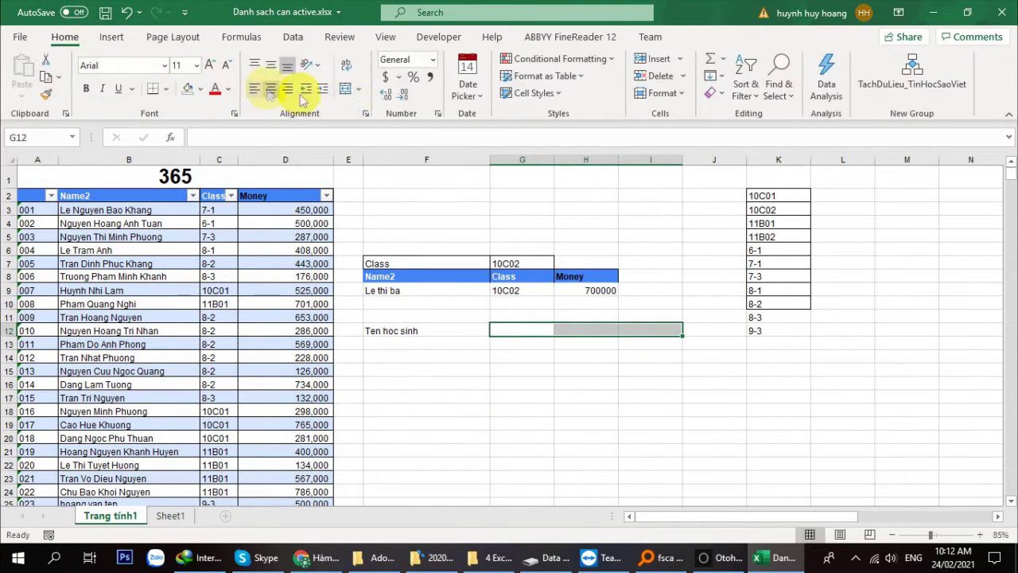
left_click(359, 88)
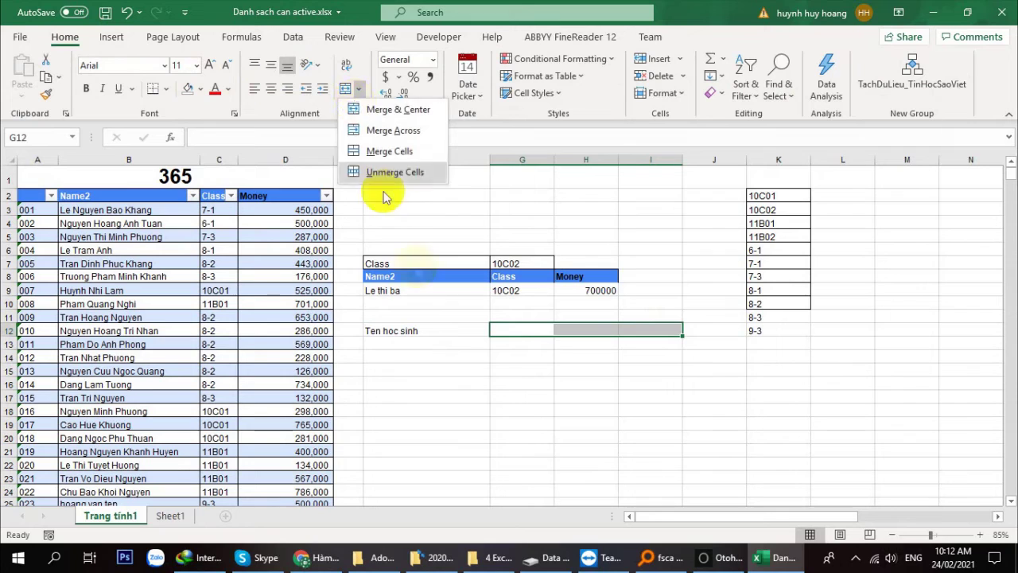
left_click(365, 111)
left_click(254, 88)
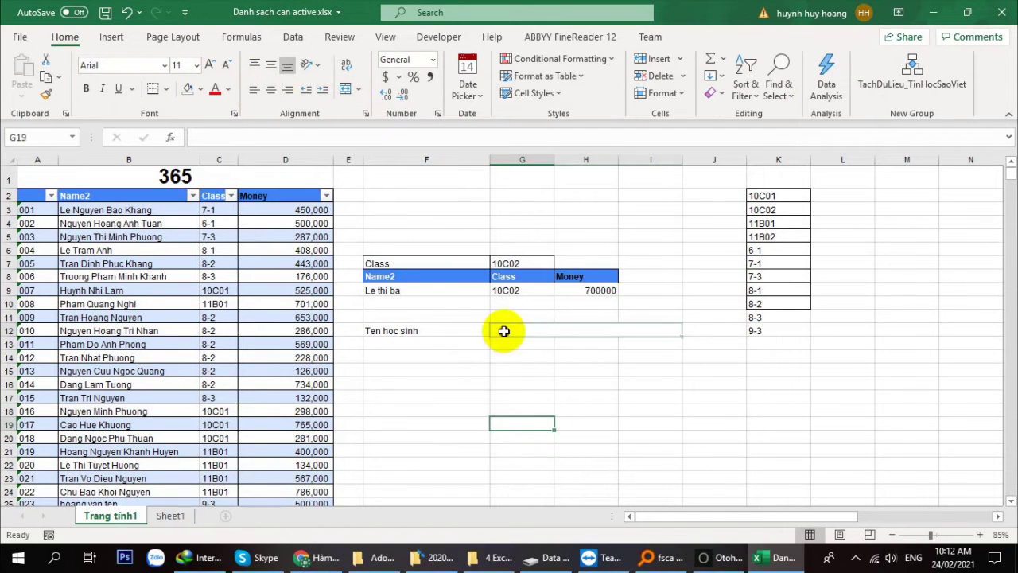
left_click(142, 210)
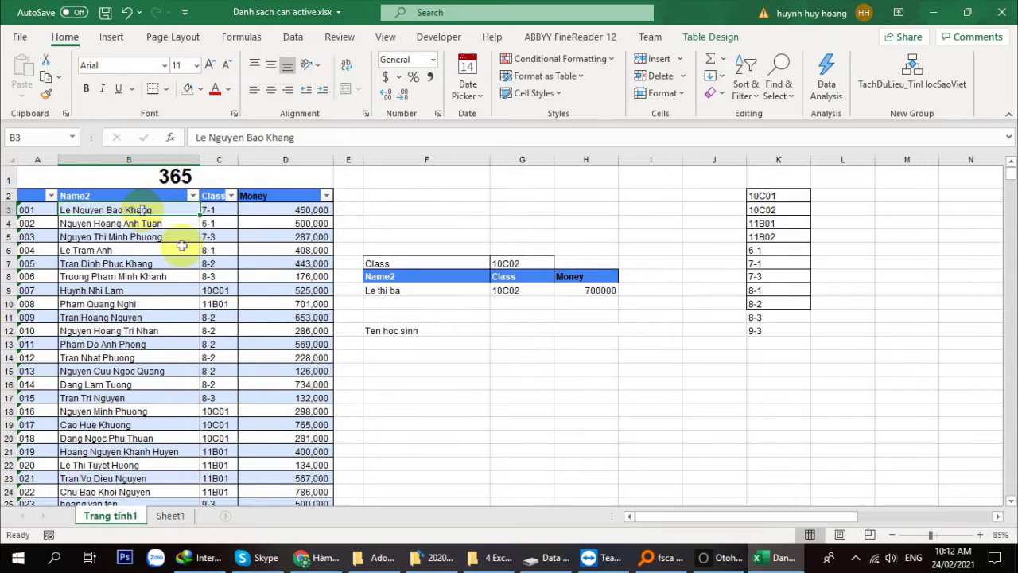
Label F13 as ID, fill the merged G12 cell yellow and paste B4's student name into it.
left_click(380, 347)
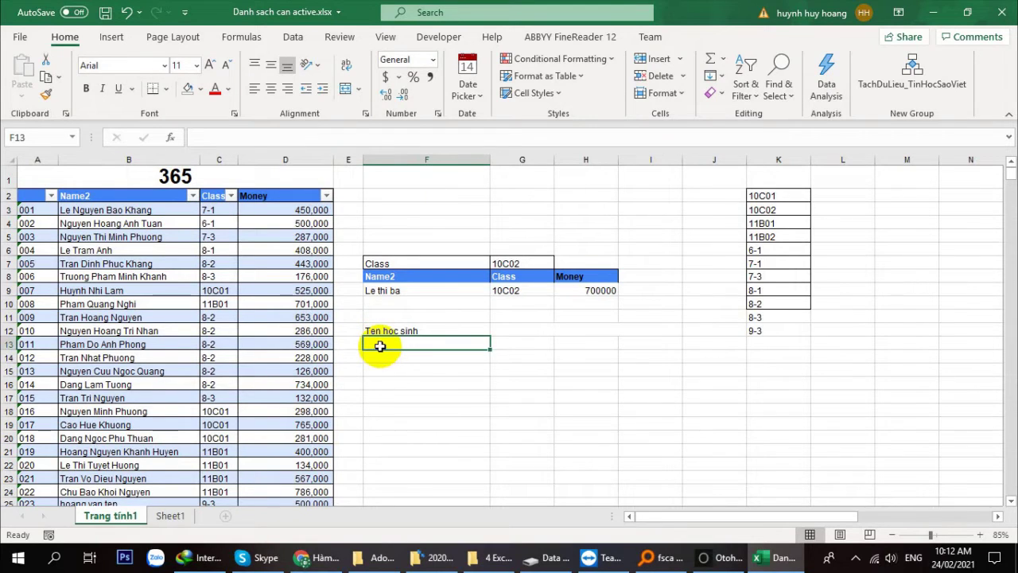
type("ID")
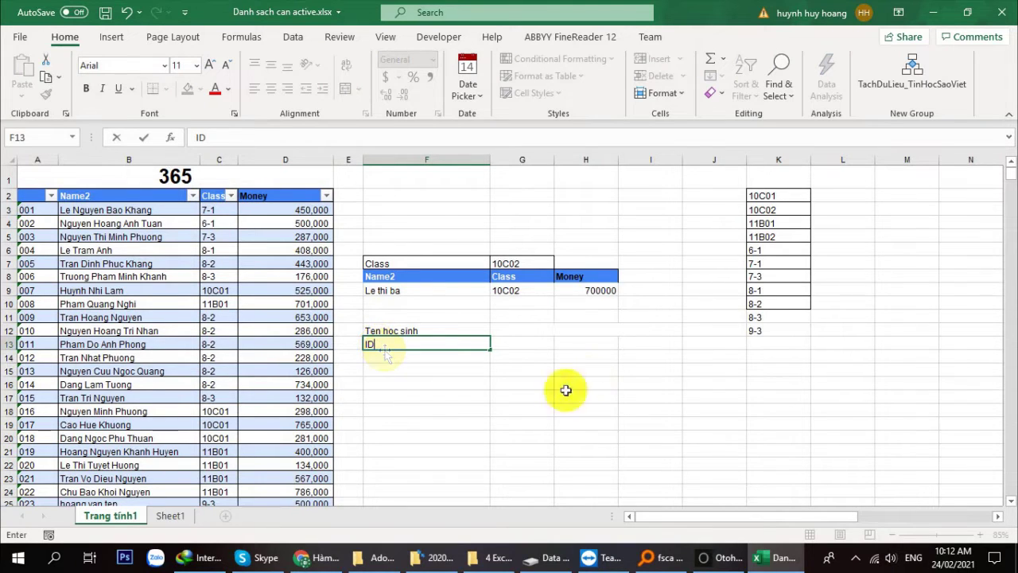
left_click(552, 329)
left_click(200, 89)
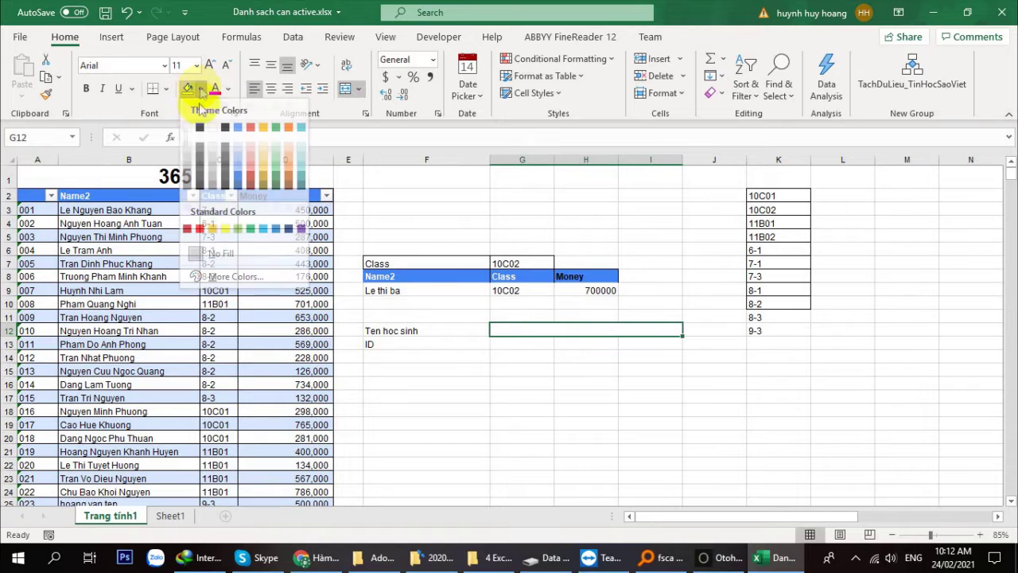
left_click(235, 228)
left_click(120, 224)
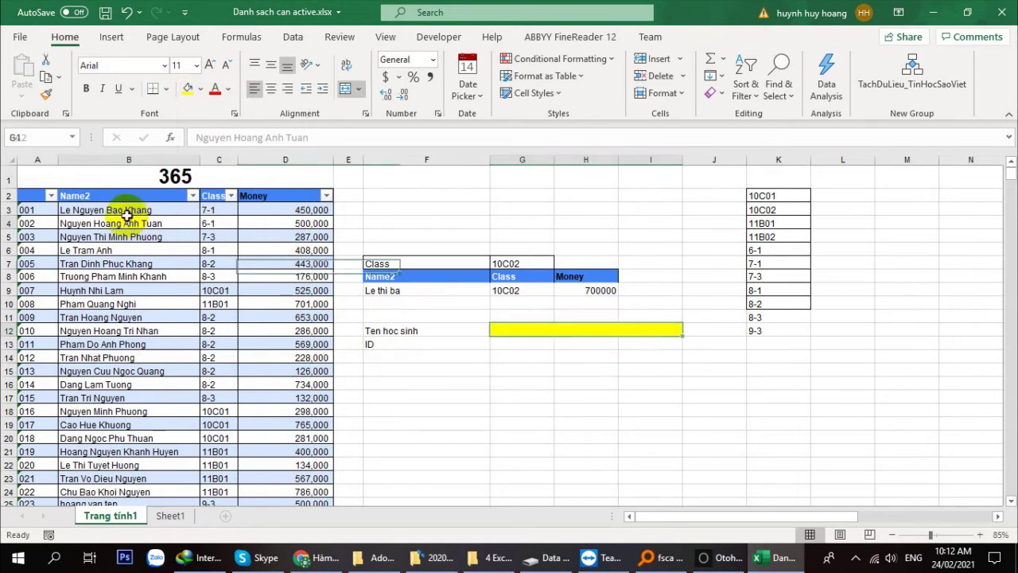
key("ctrl+c")
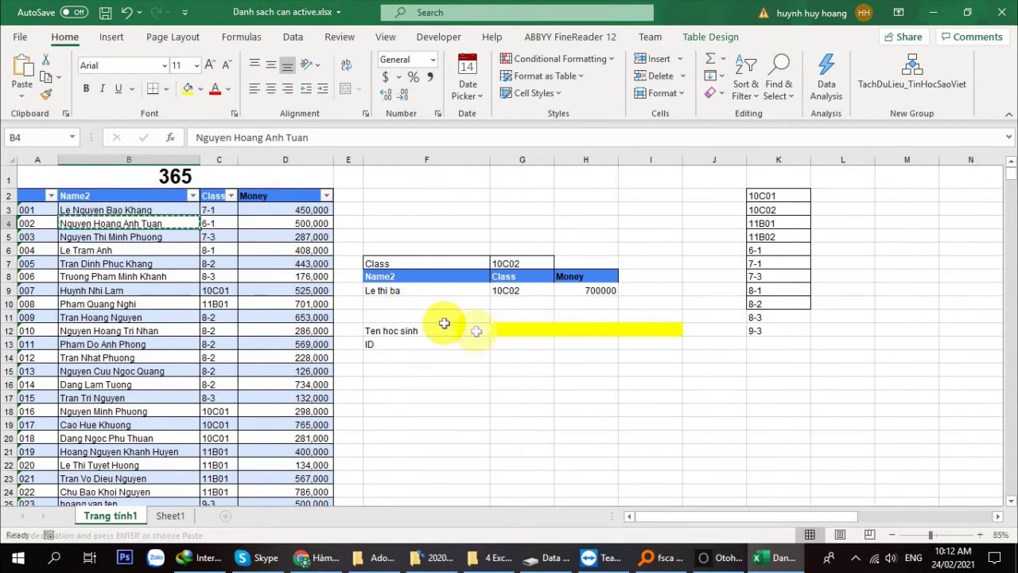
left_click(556, 330)
key("ctrl+v")
Add the Class and Money labels in F14 and F15.
left_click(517, 357)
left_click(428, 347)
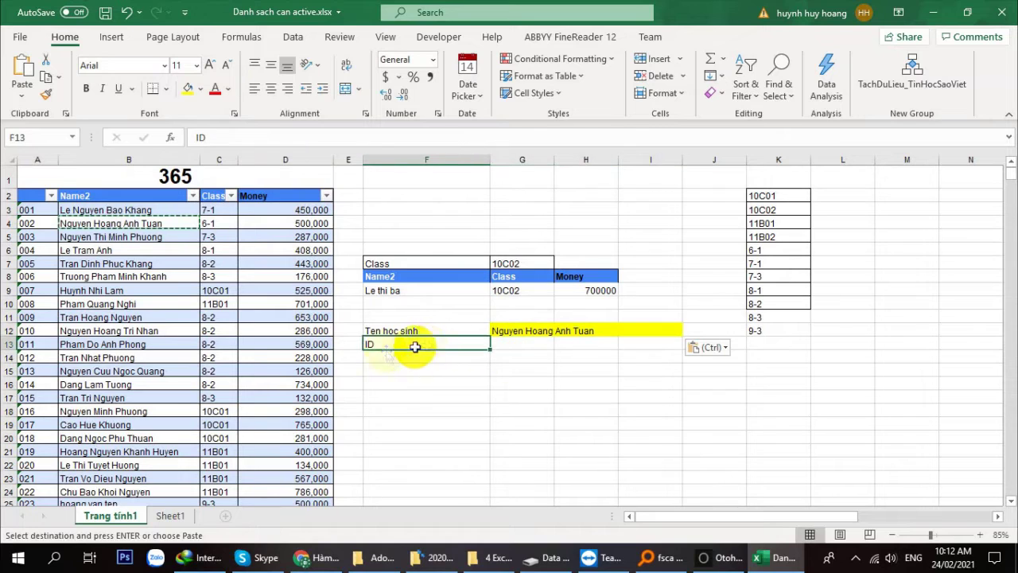
left_click(516, 346)
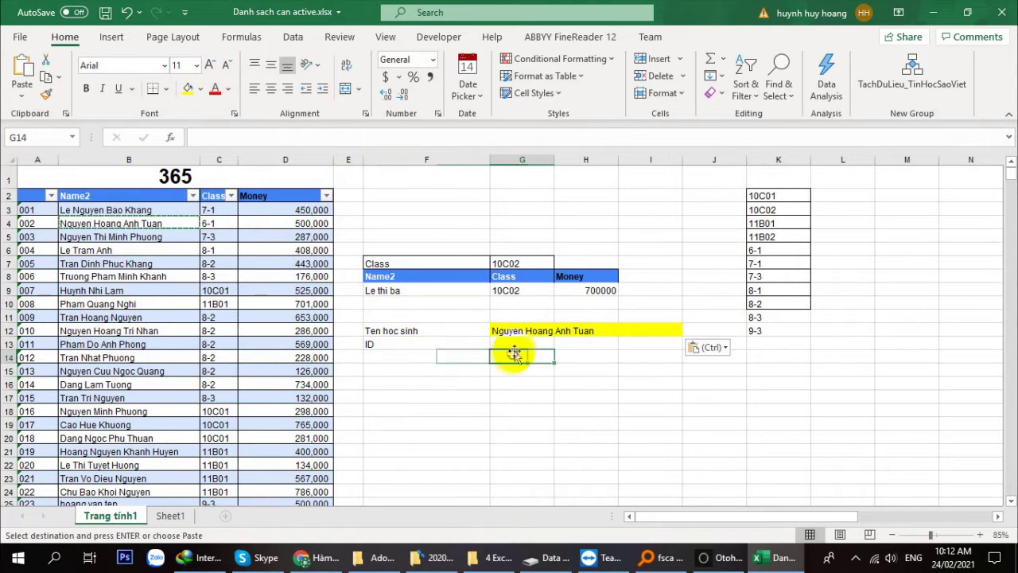
left_click(432, 357)
type("Class")
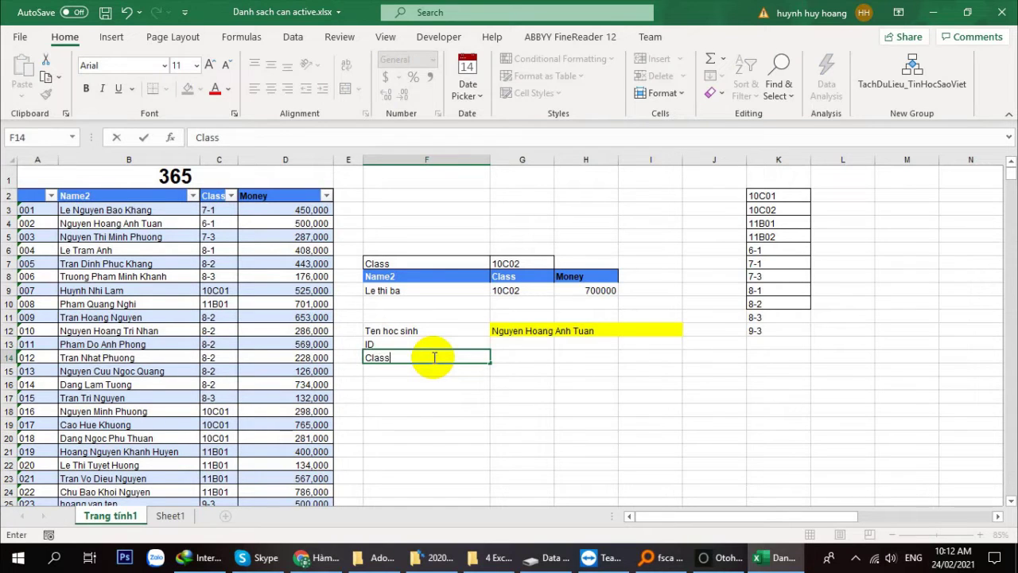
left_click(424, 373)
type("Money")
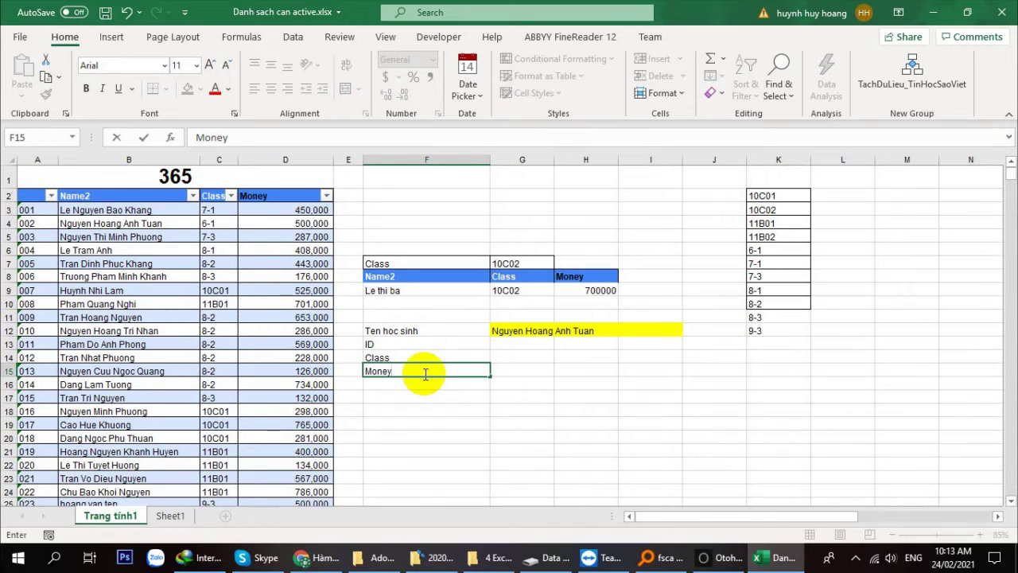
left_click(438, 394)
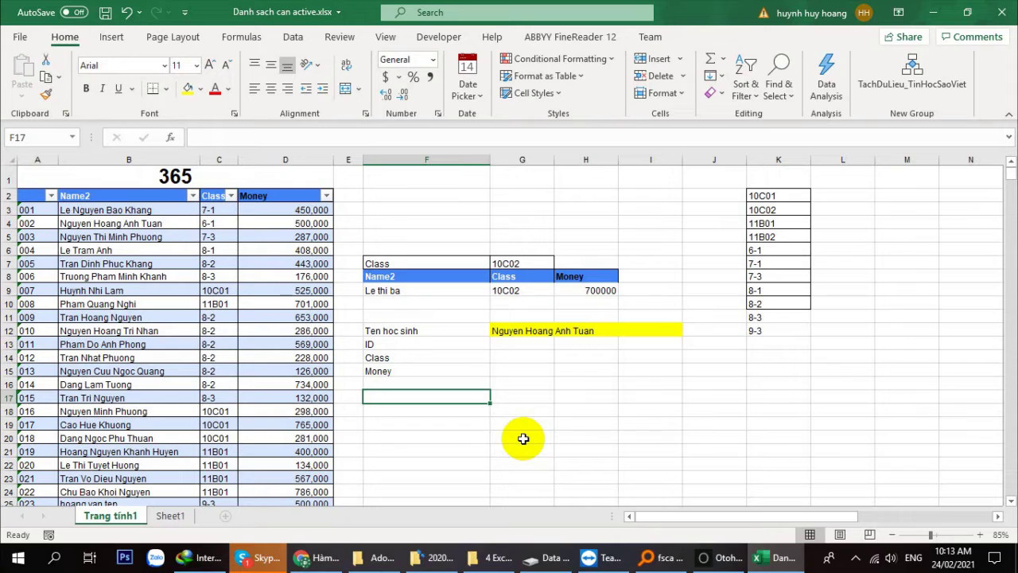
left_click(509, 356)
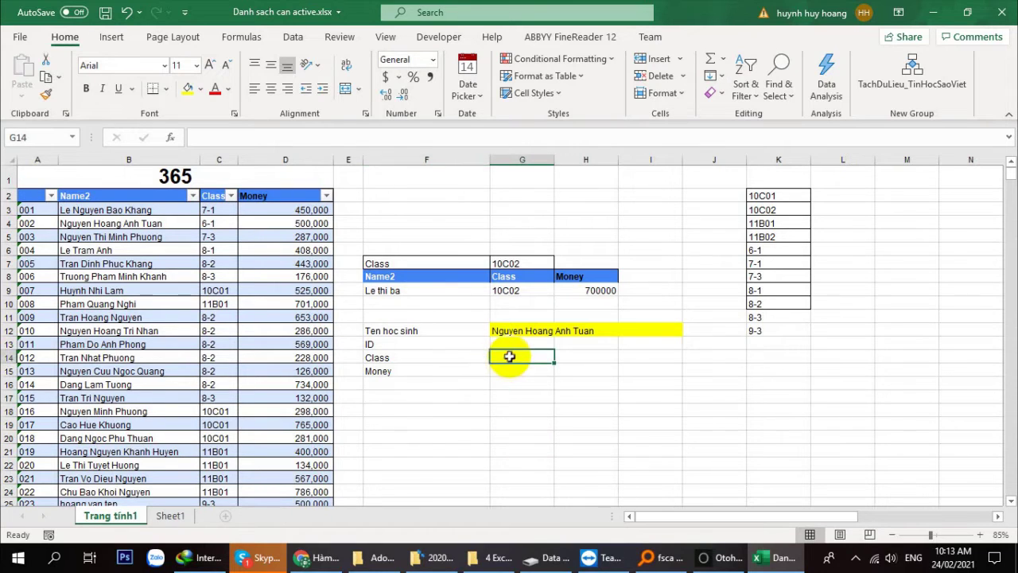
Start an XLOOKUP formula in G13 using the student name in G12 as the lookup value.
left_click(508, 344)
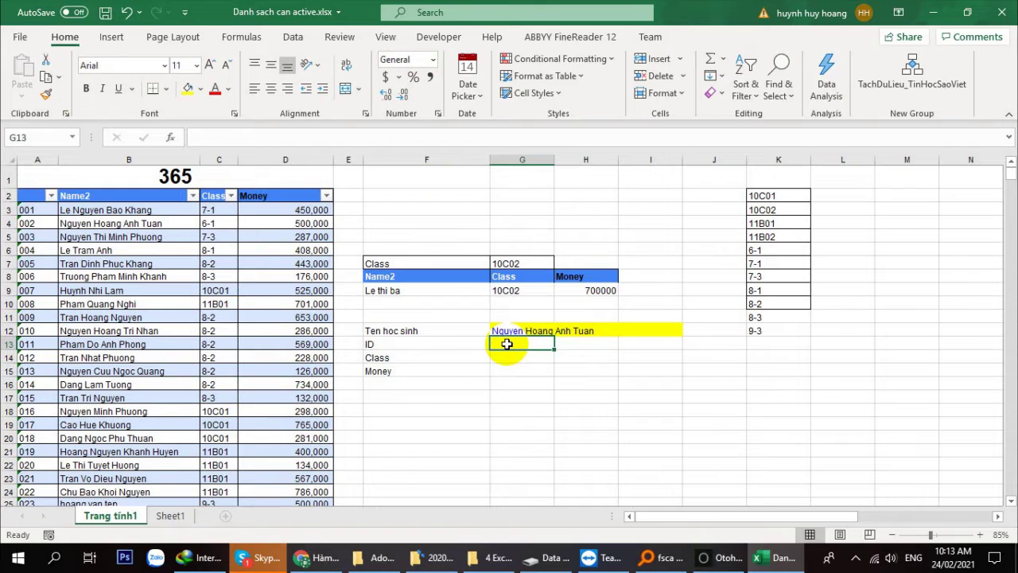
type("=x")
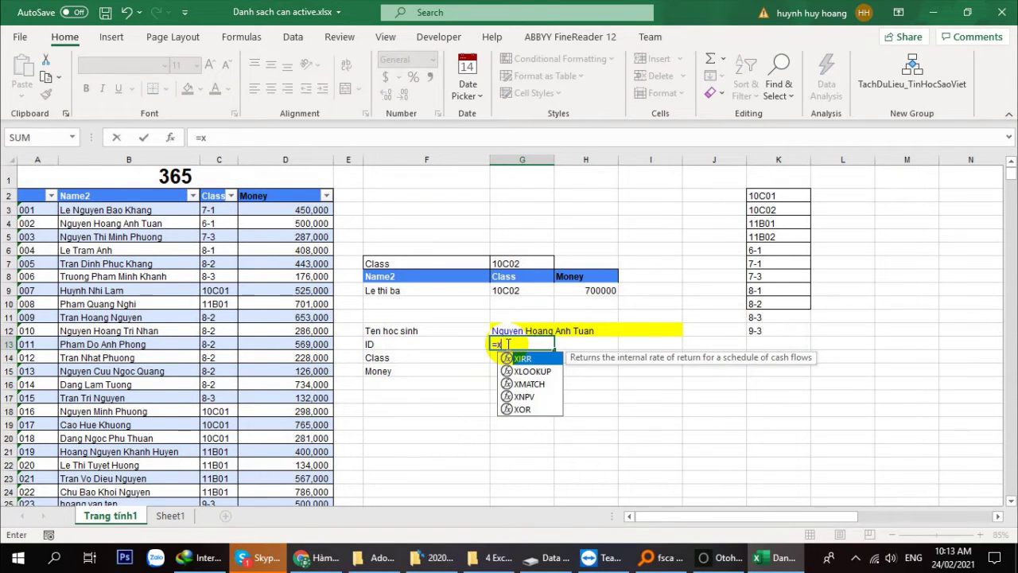
left_click(531, 371)
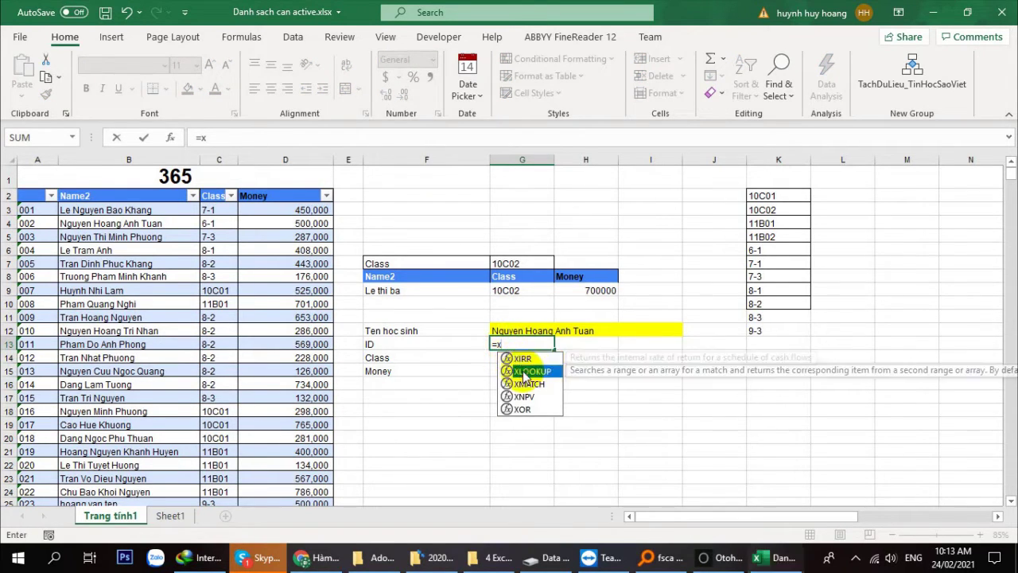
double_click(531, 371)
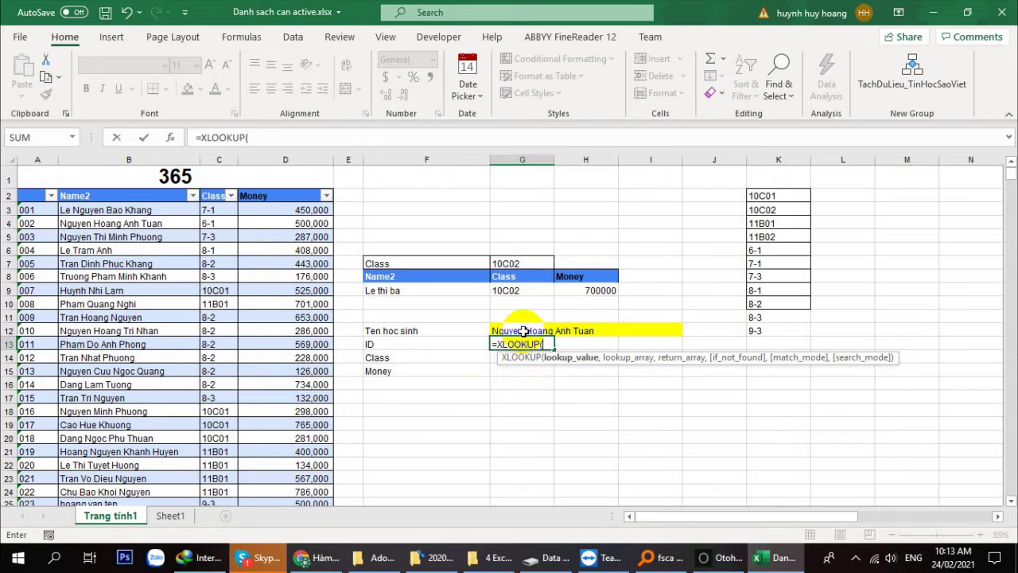
left_click(524, 331)
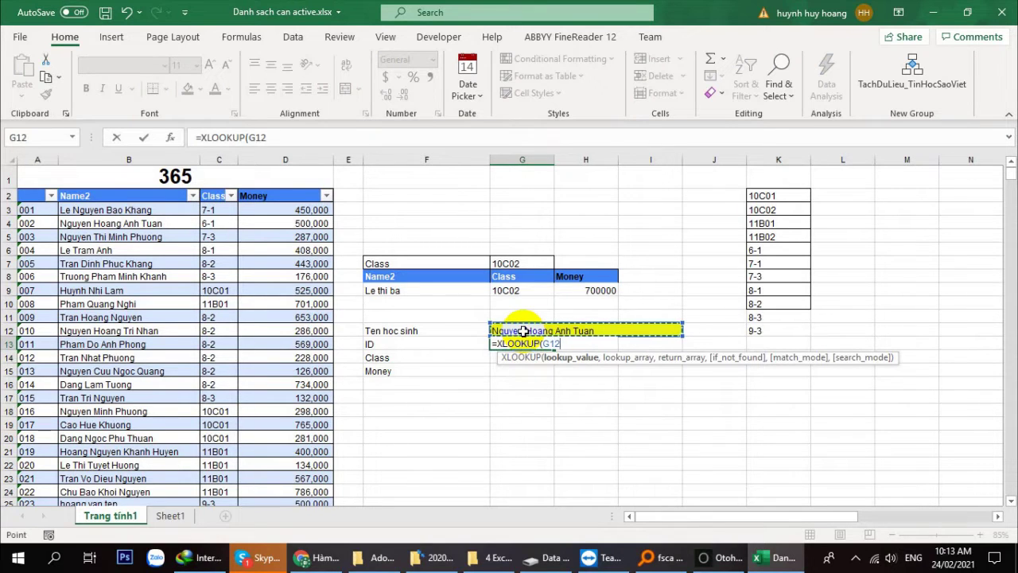
type(",")
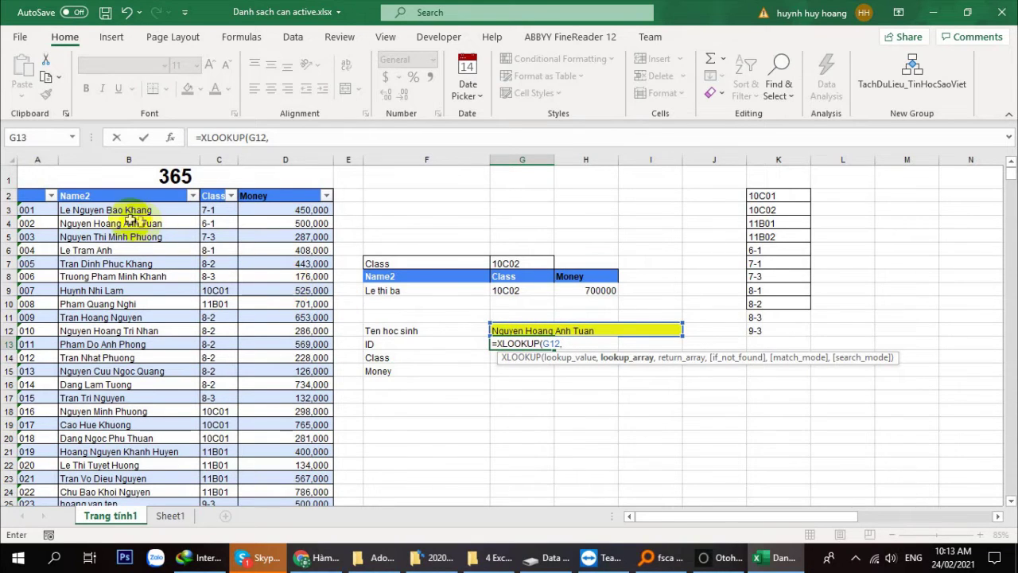
Match against the Name2 column (B3:B27) and return from the ID column (A3:A27), giving 002.
left_click_drag(127, 210, 143, 490)
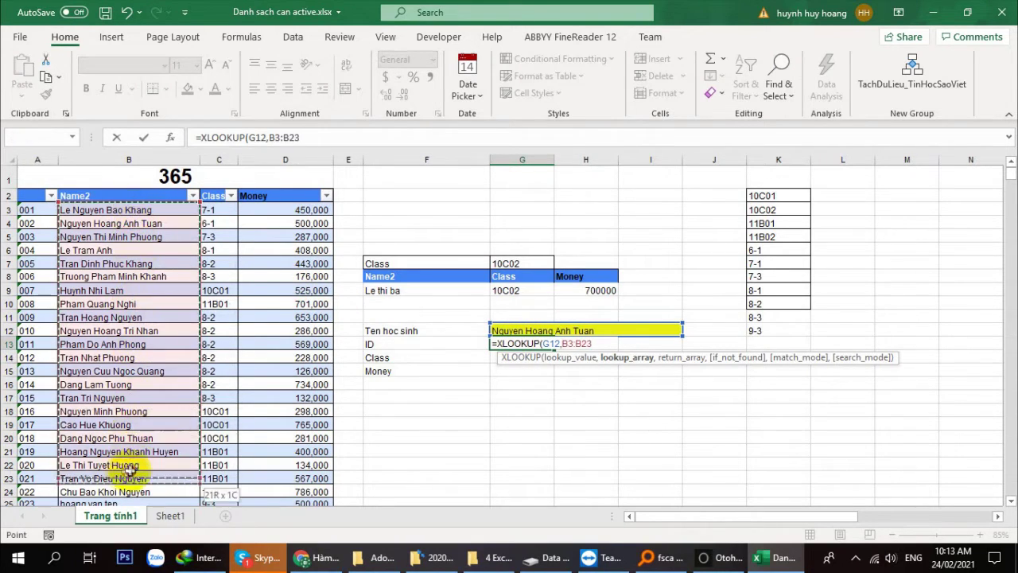
left_click_drag(143, 490, 145, 466)
type(",")
scroll(27, 286, "up", 1)
left_click_drag(32, 191, 32, 463)
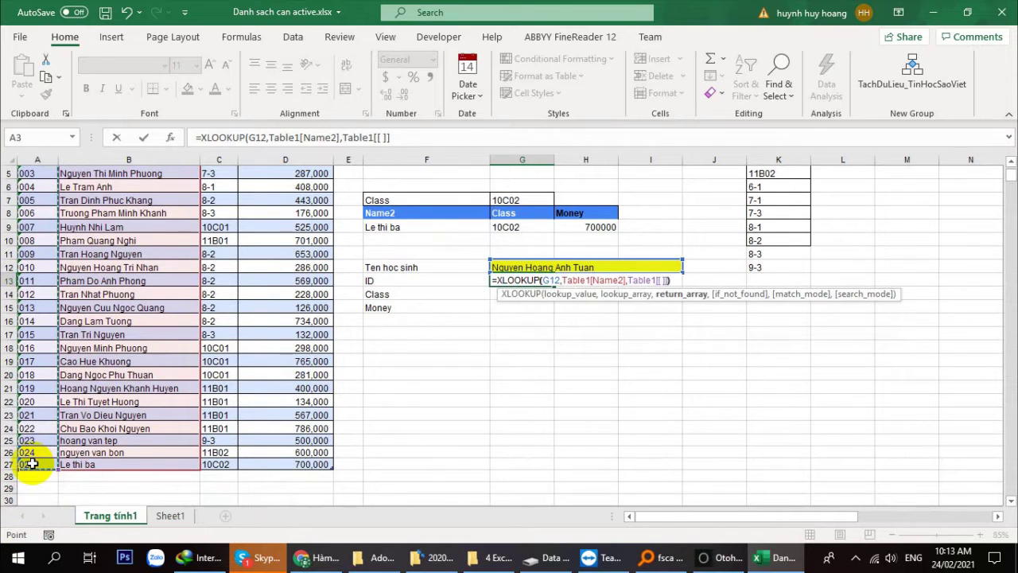
key("Return")
scroll(220, 484, "up", 2)
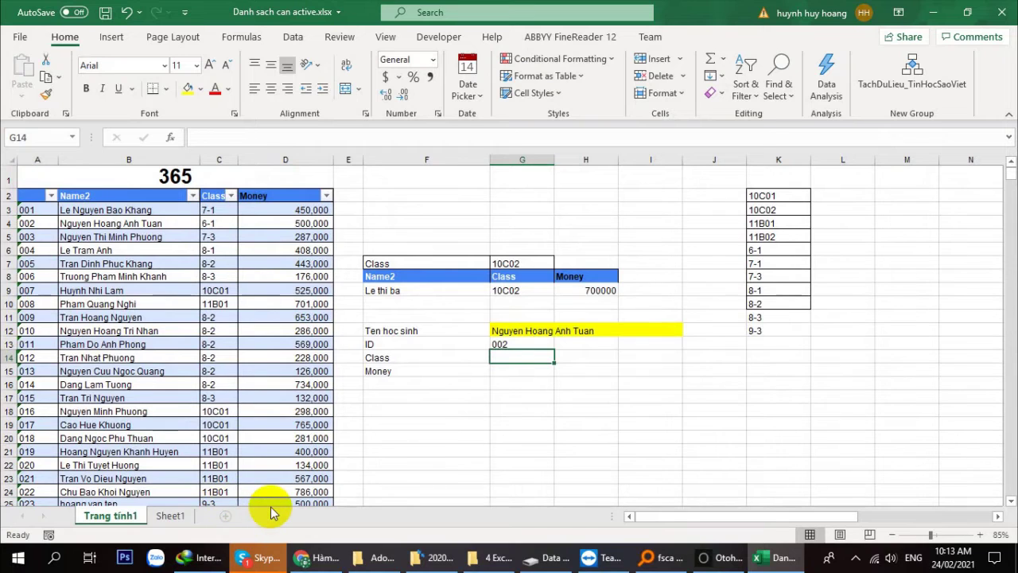
Copy G13's lookup into G14 and change its return range to the Class column (C3:C27), giving 6-1.
double_click(522, 344)
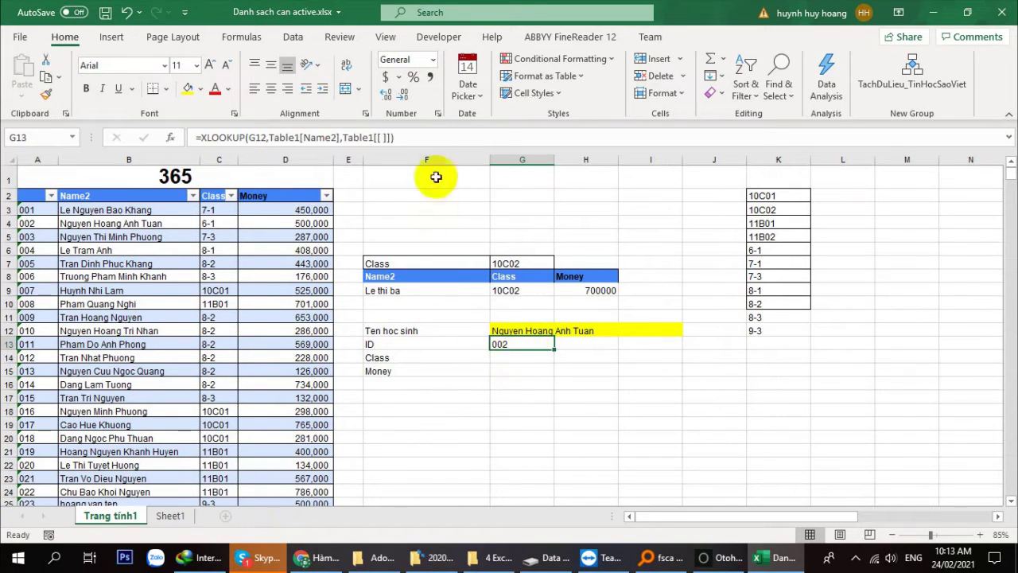
key("ctrl+Return")
left_click(506, 365)
key("ctrl+apostrophe")
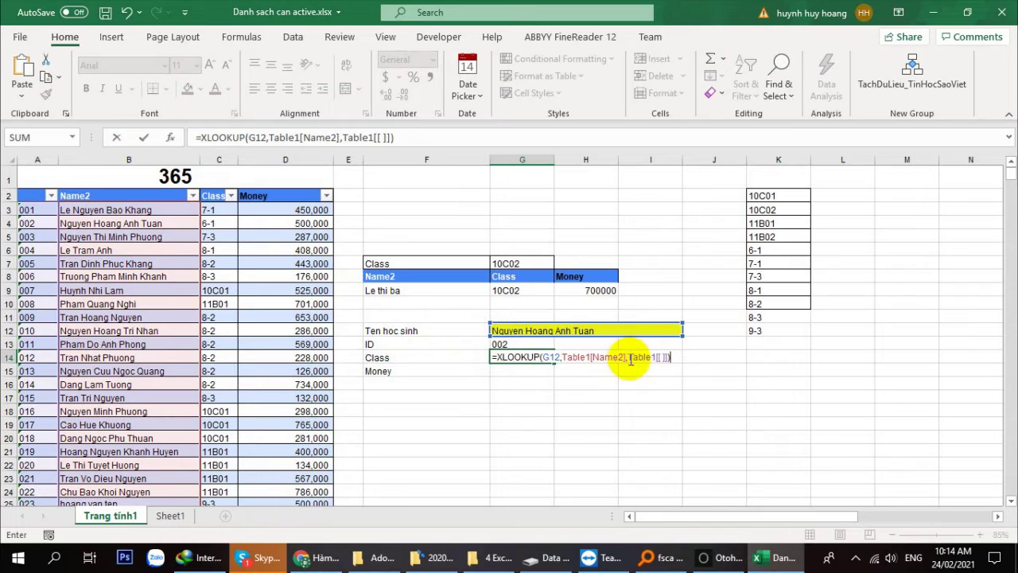
left_click_drag(629, 357, 662, 358)
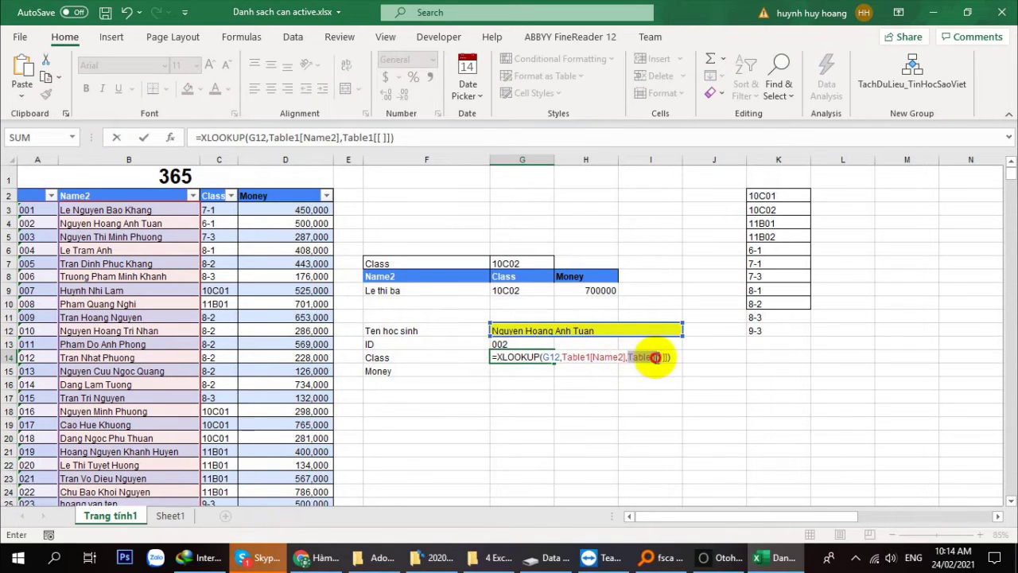
key("Delete")
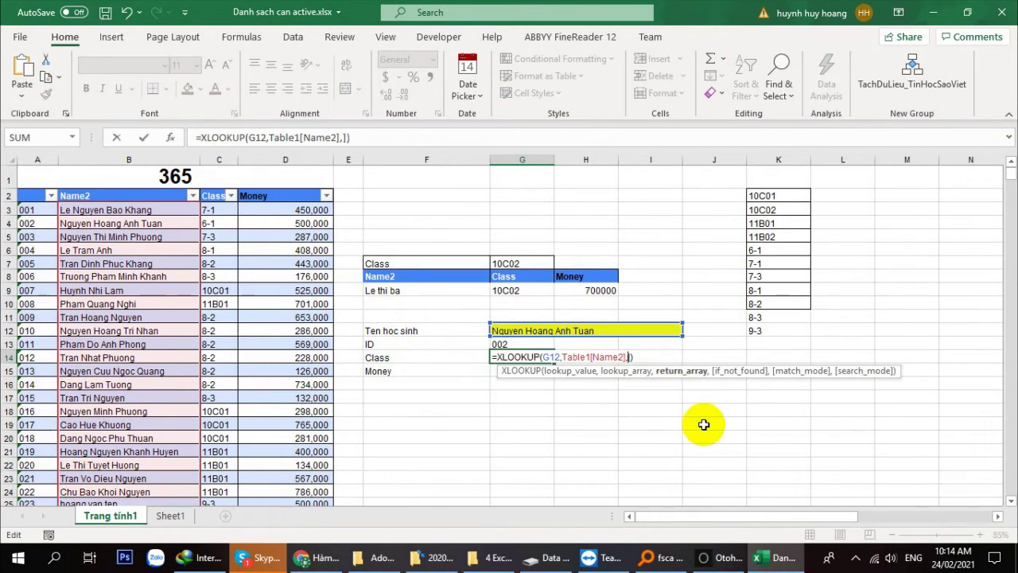
mouse_move(219, 210)
left_mouse_down()
mouse_move(227, 497)
mouse_move(227, 462)
left_mouse_up()
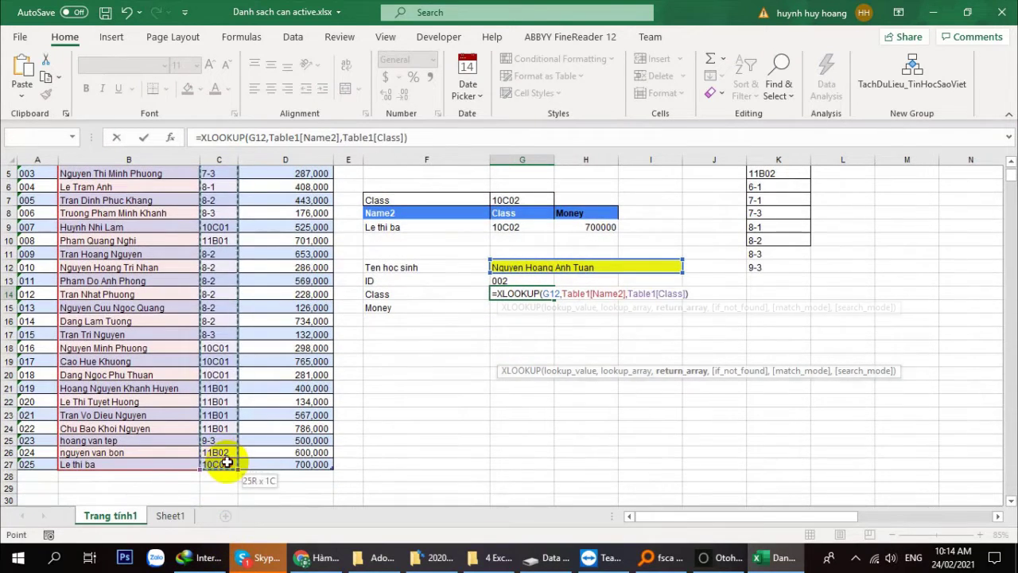
key("Return")
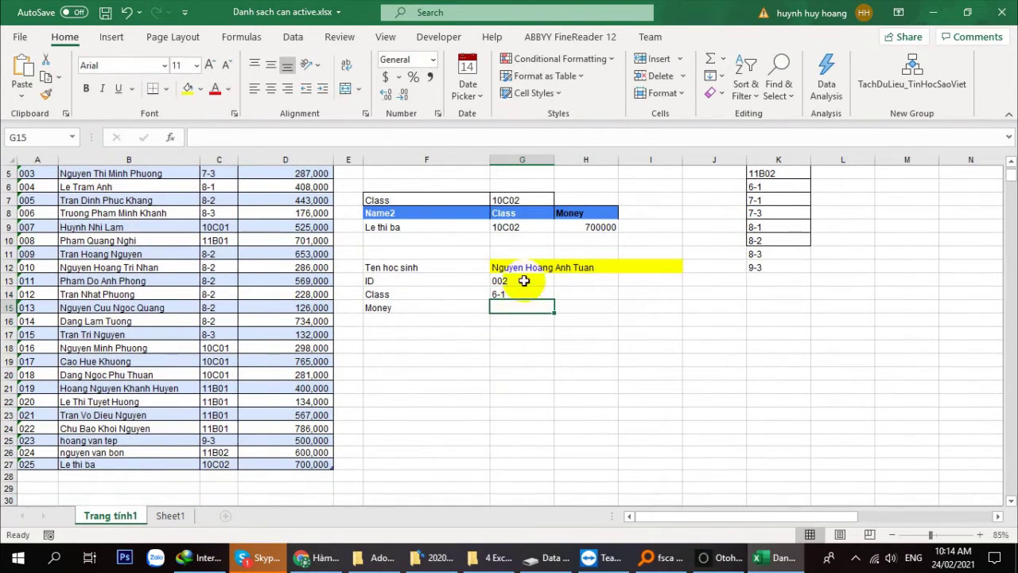
Enter =XLOOKUP(G12,Table1[Name2],Table1[Money]) in G15 with D3:D27 as the return range, showing 500000.
type("=XLOOKUP(G12,Table1[Name2],Table1[[ ]])")
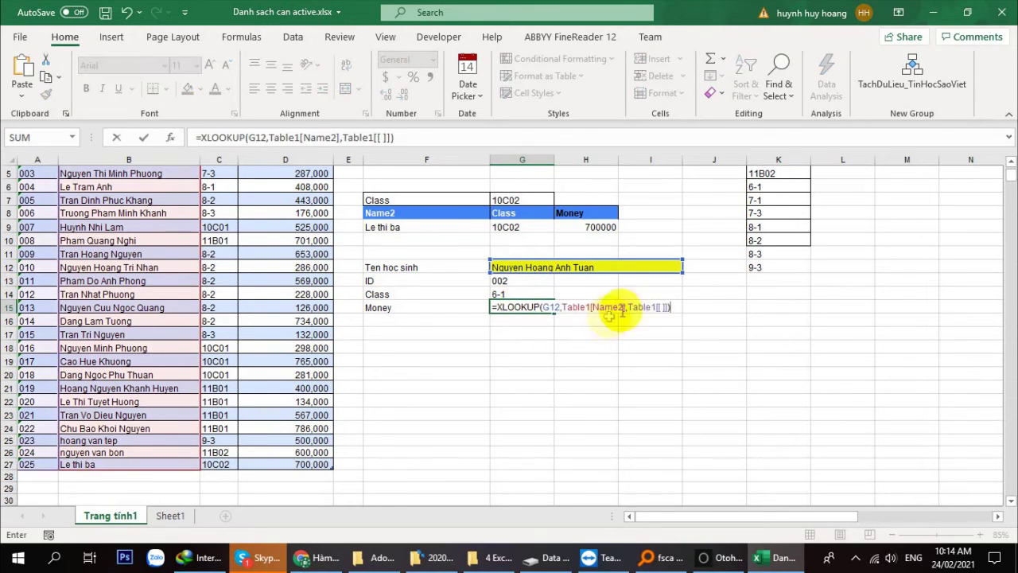
left_click_drag(628, 307, 670, 307)
scroll(626, 413, "up", 2)
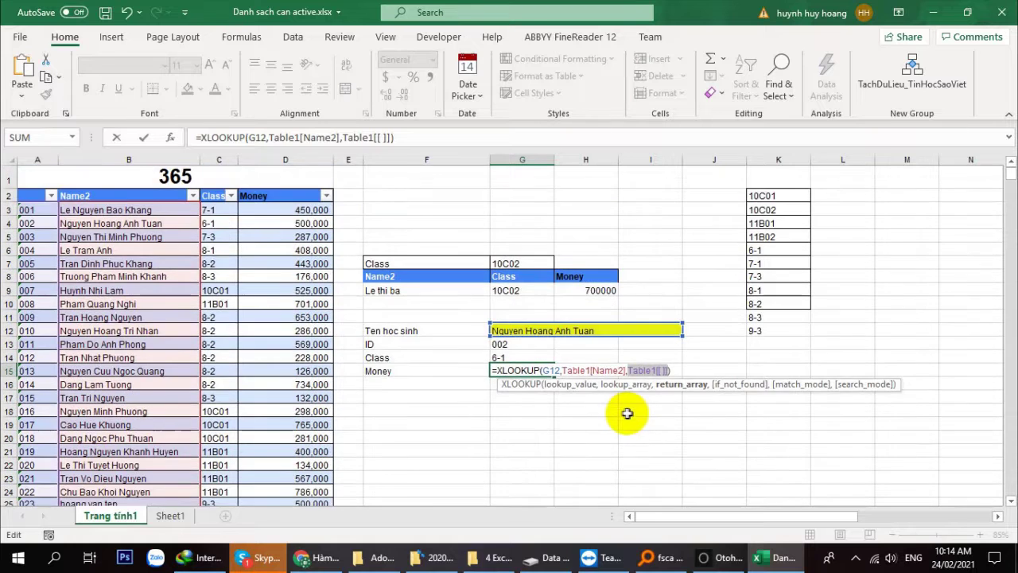
key("BackSpace")
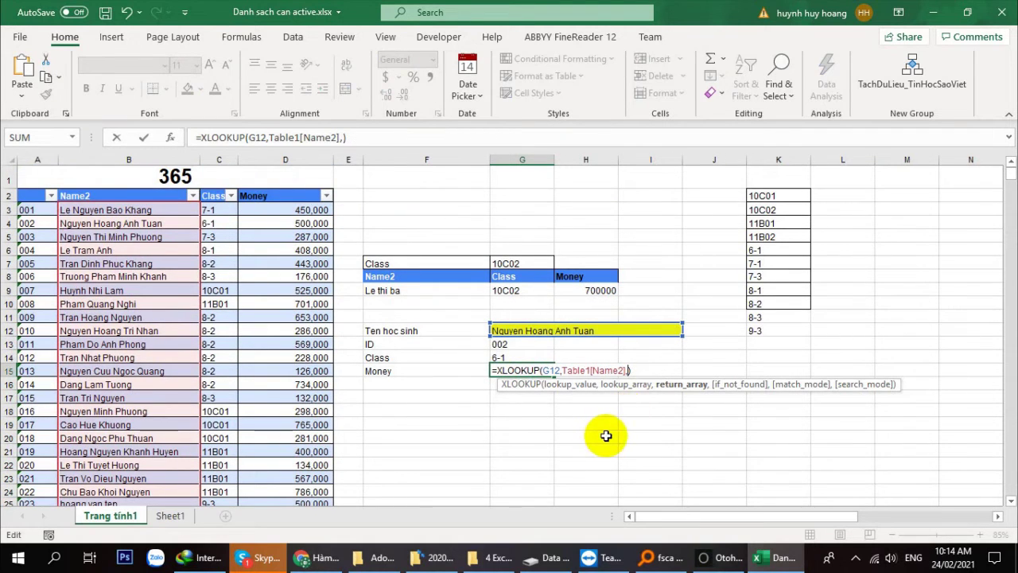
left_click_drag(268, 210, 284, 477)
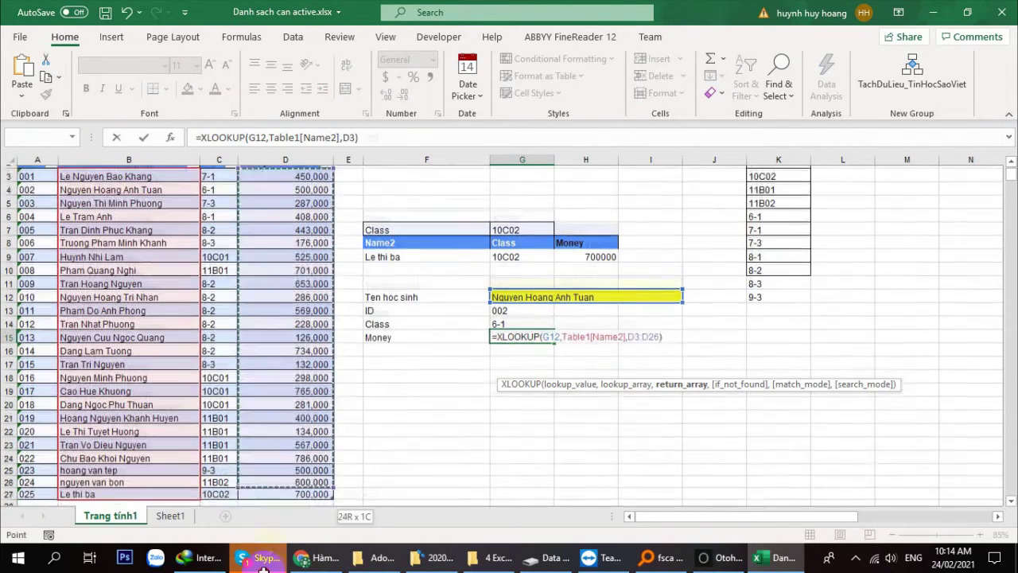
key("Return")
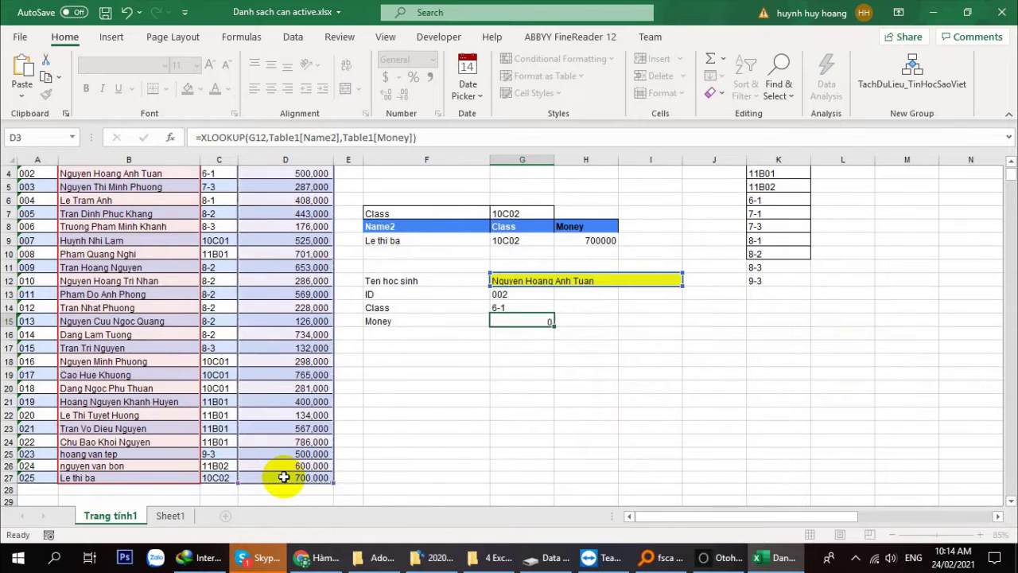
scroll(490, 381, "up", 1)
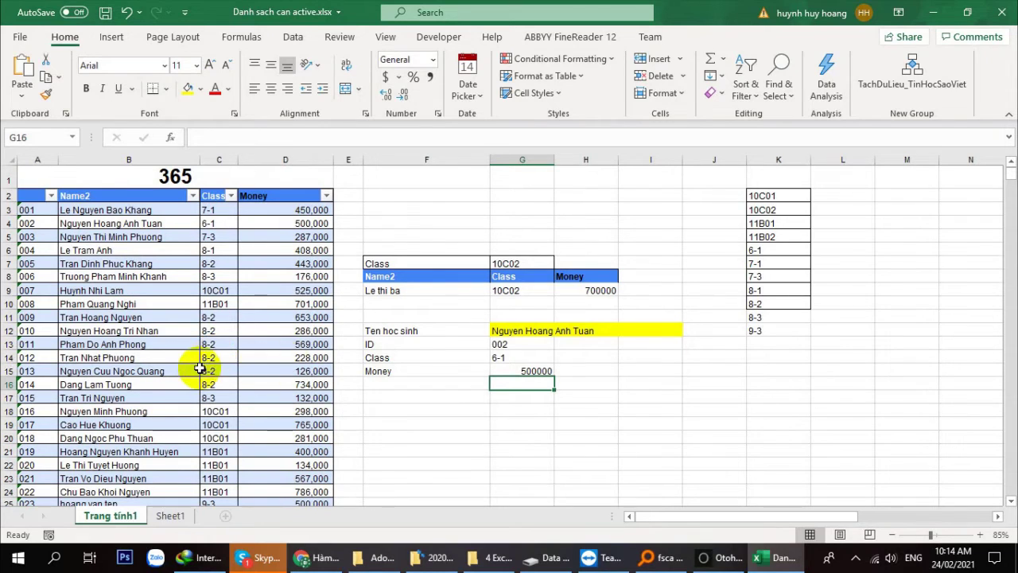
Paste the student name from B15 into G12, showing 013, 8-2 and 126000, then begin typing Filter in H18.
left_click(191, 370)
key("ctrl+c")
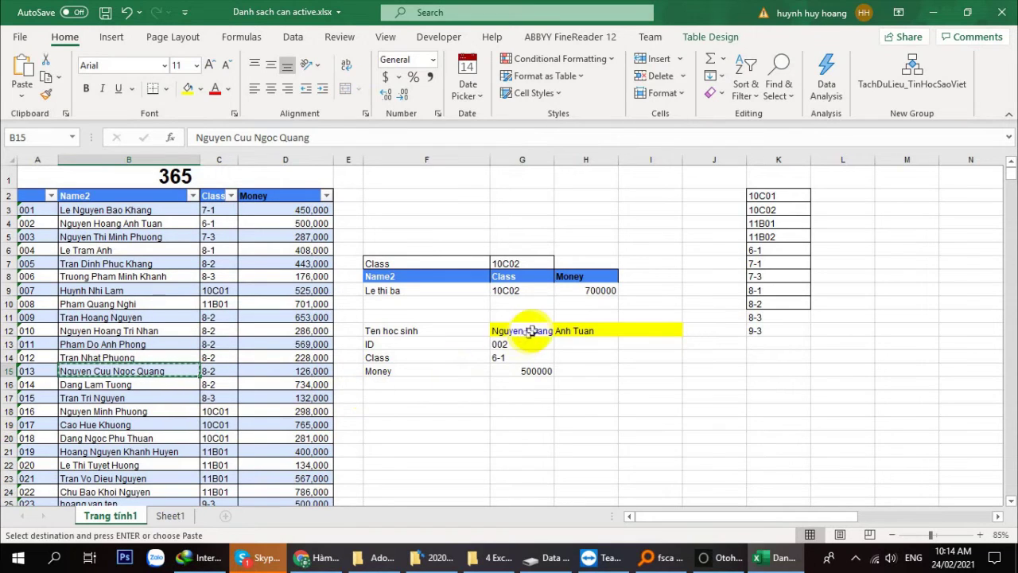
left_click(527, 330)
key("ctrl+v")
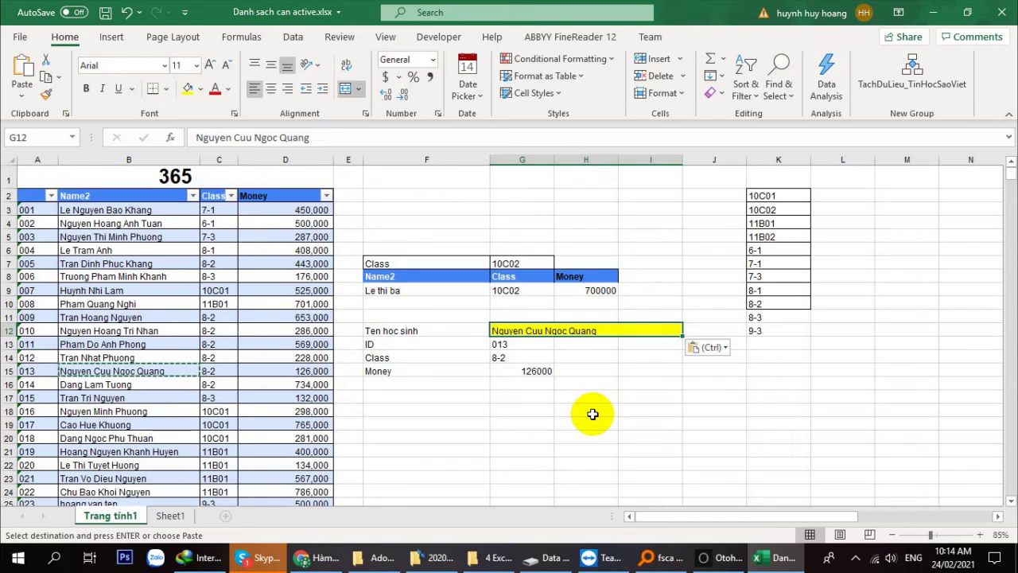
left_click(592, 414)
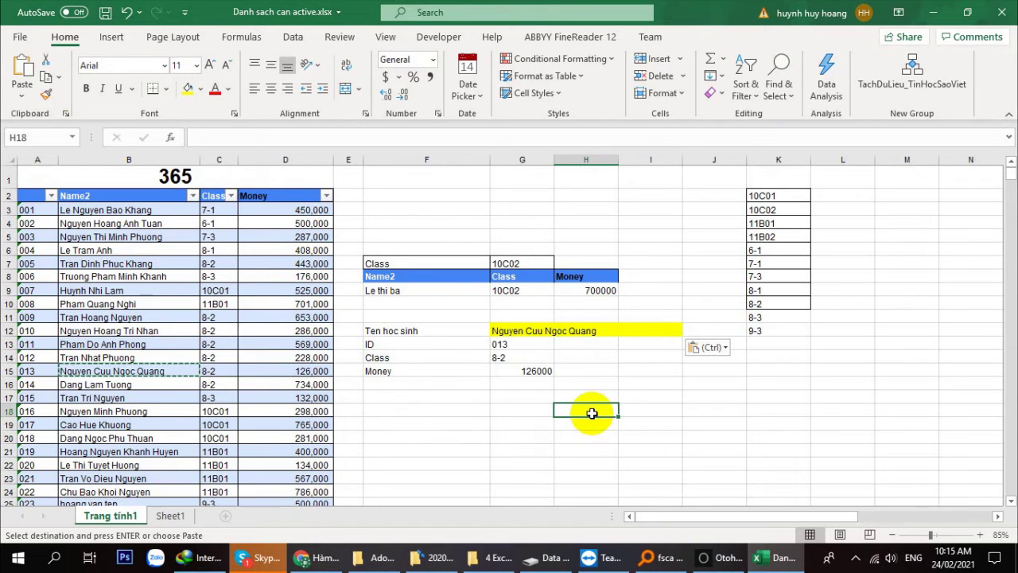
type("Filter")
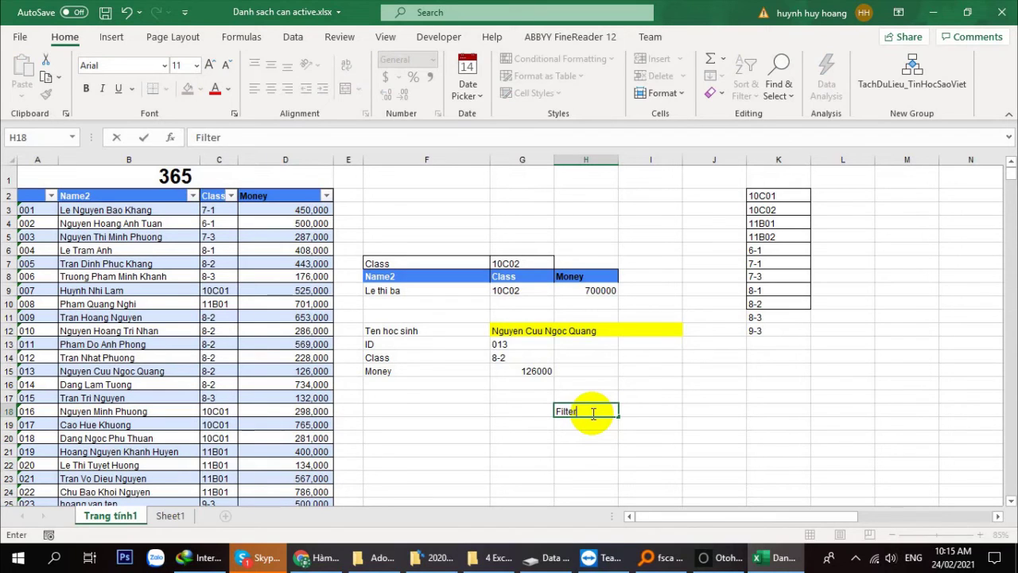
Enter Filter, Unique, Sort and Xlookup down cells H18:H21.
key("Return")
type("Unique")
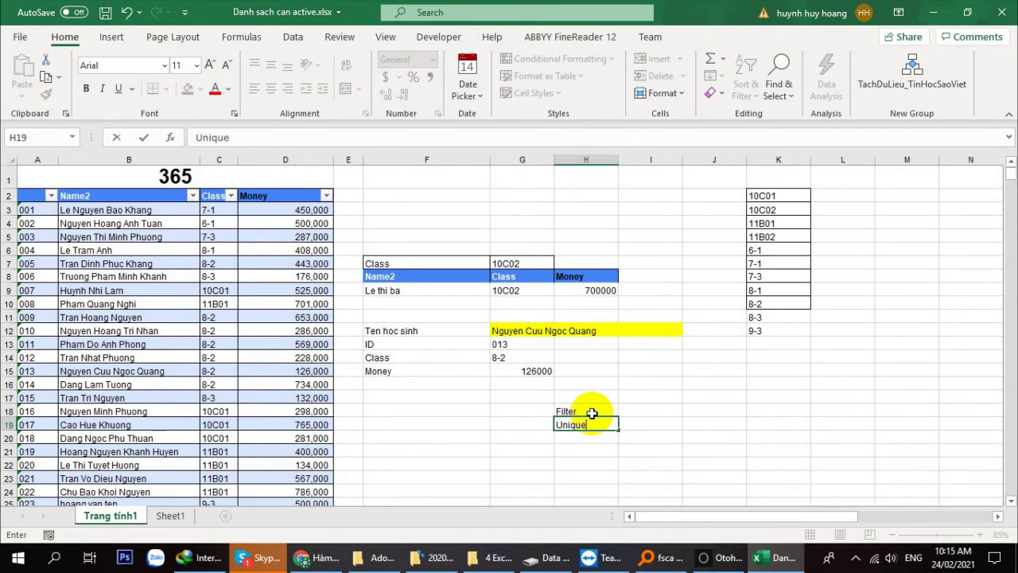
key("Return")
type("Sor")
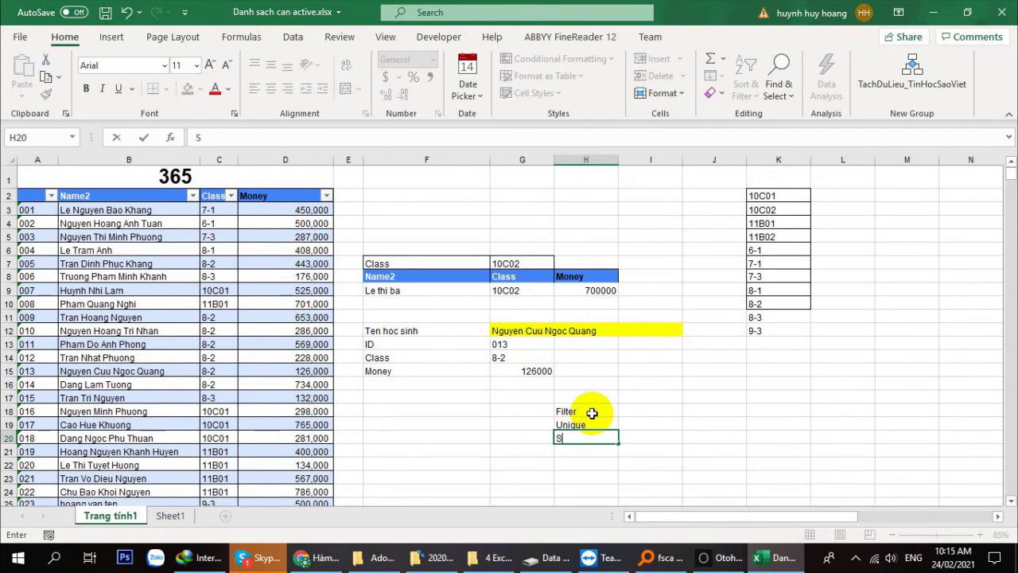
type("t")
key("Return")
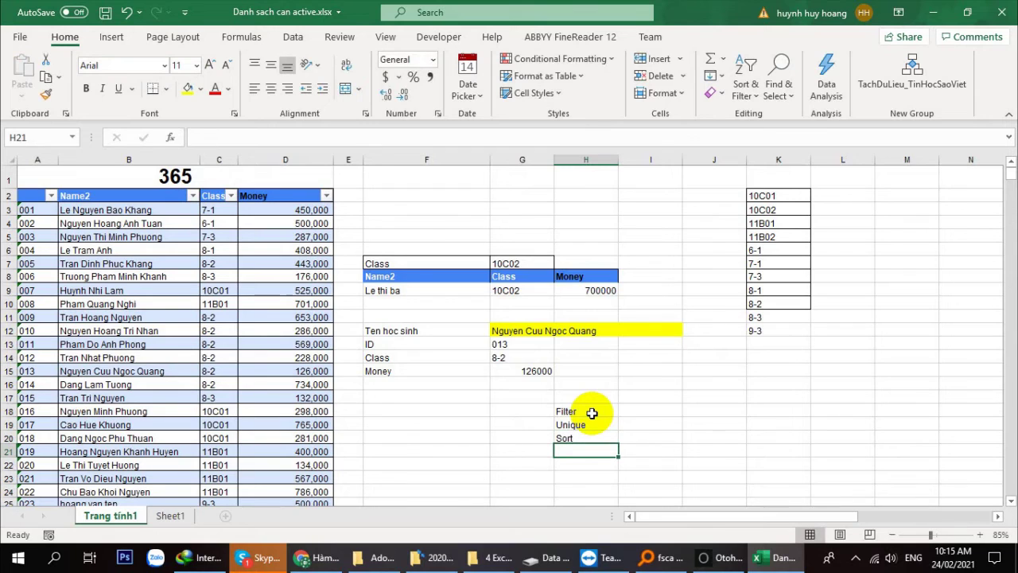
type("Xlookup")
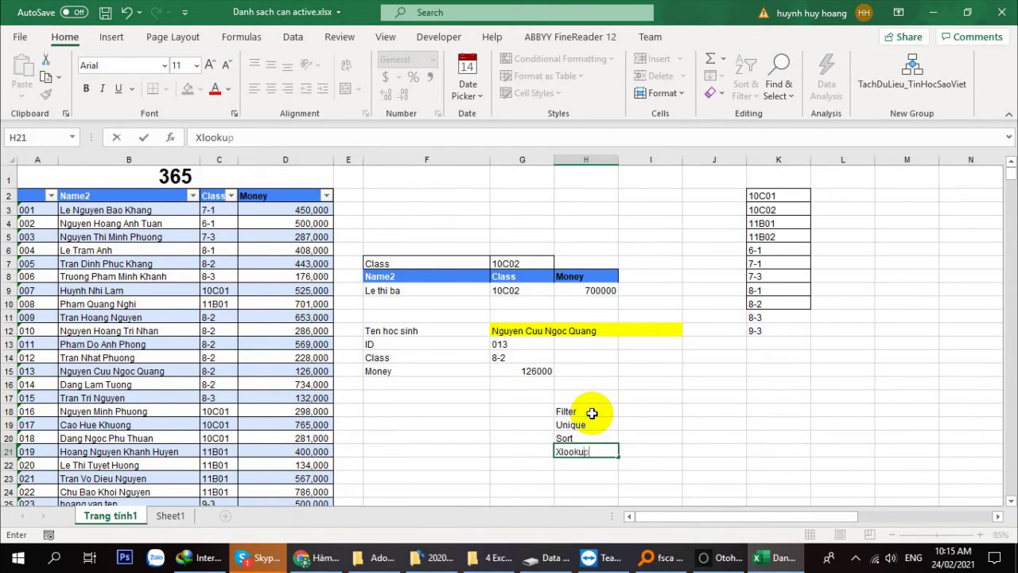
Format the four function names in H18:H21 as bold 16-point text.
left_click_drag(591, 413, 591, 449)
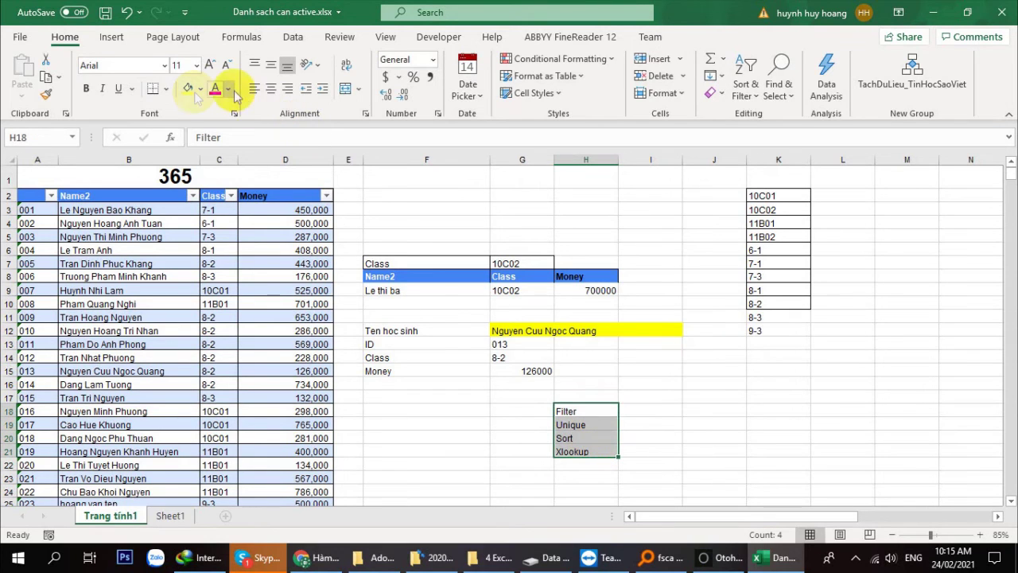
left_click(196, 65)
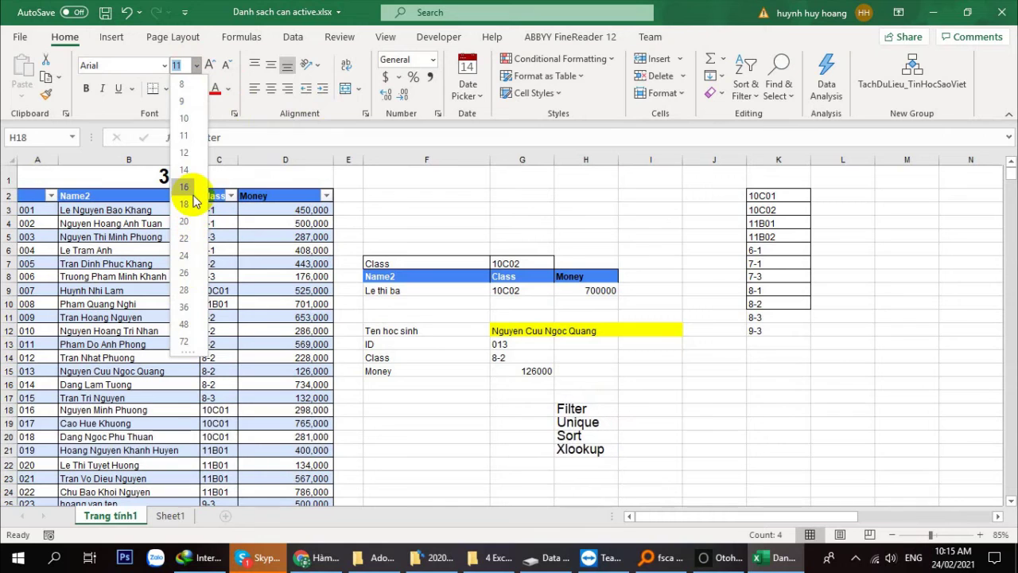
left_click(191, 191)
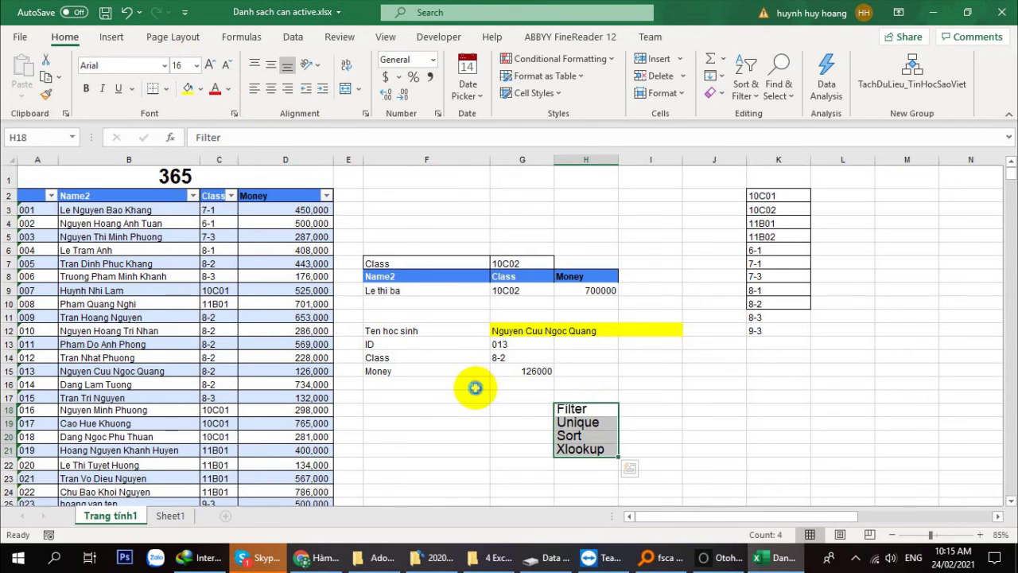
left_click(692, 425)
scroll(677, 447, "up", 3)
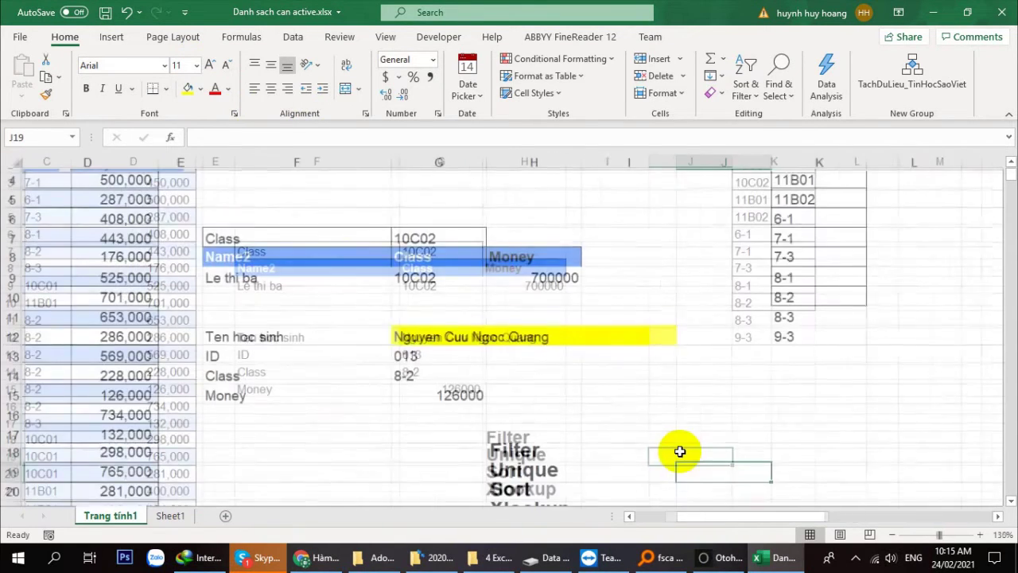
left_click_drag(539, 340, 538, 400)
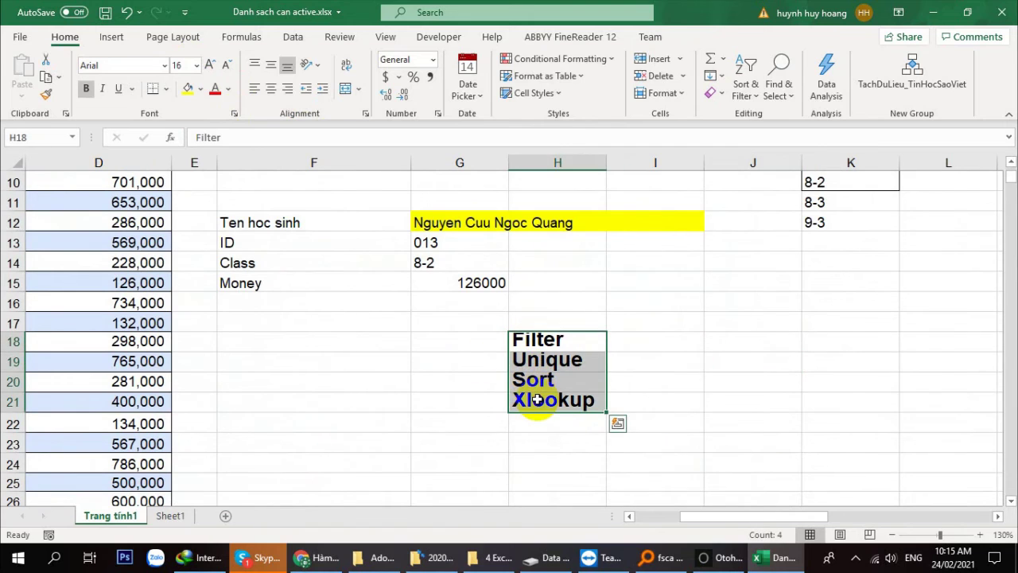
left_click(773, 422)
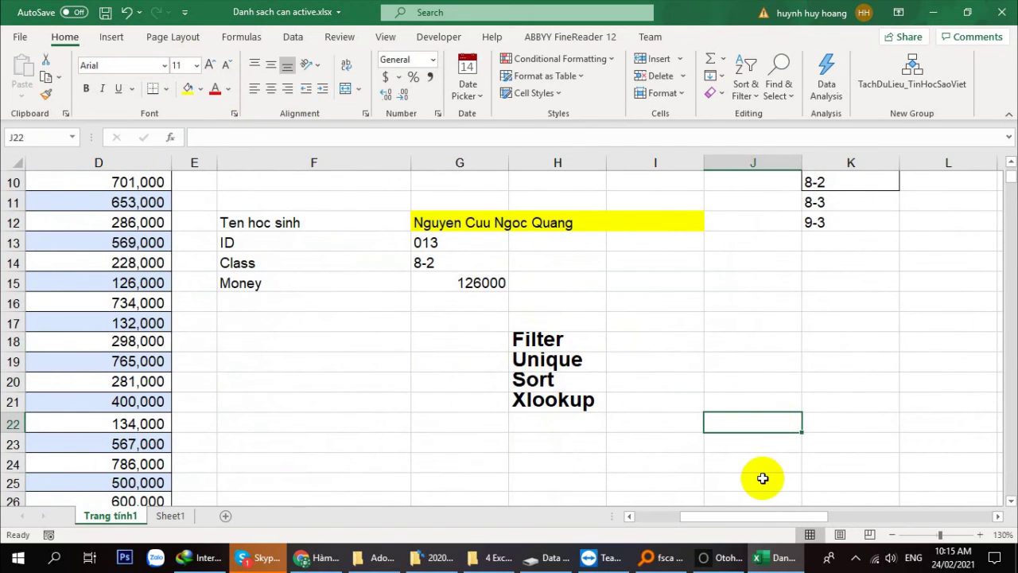
left_click(855, 556)
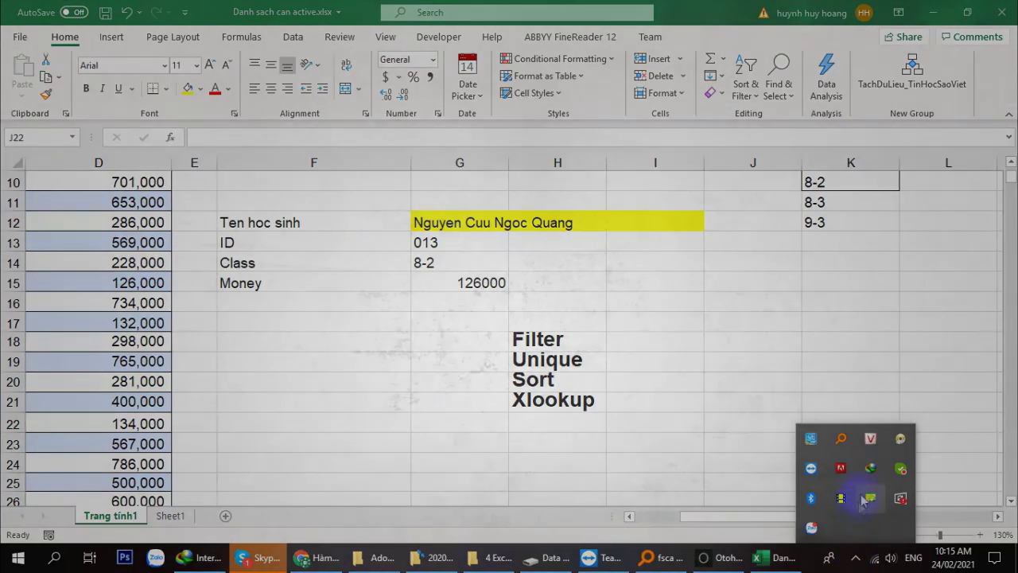